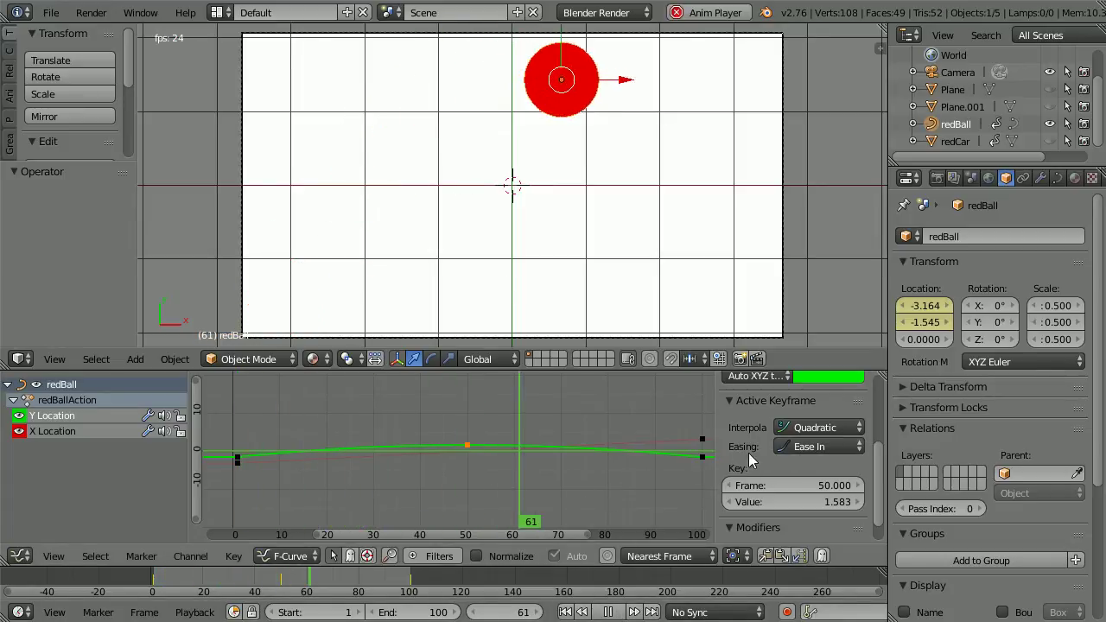
# Step: Set the keyframe easing to Ease In, then open easeTut24.blend and play its animation
pyautogui.click(809, 447)
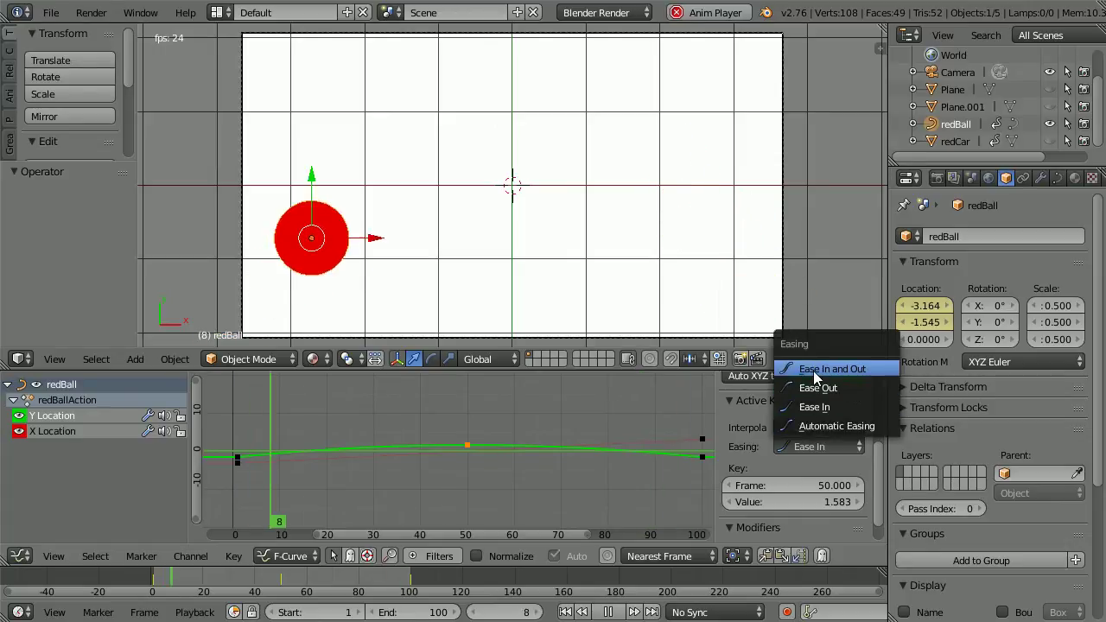
pyautogui.click(788, 413)
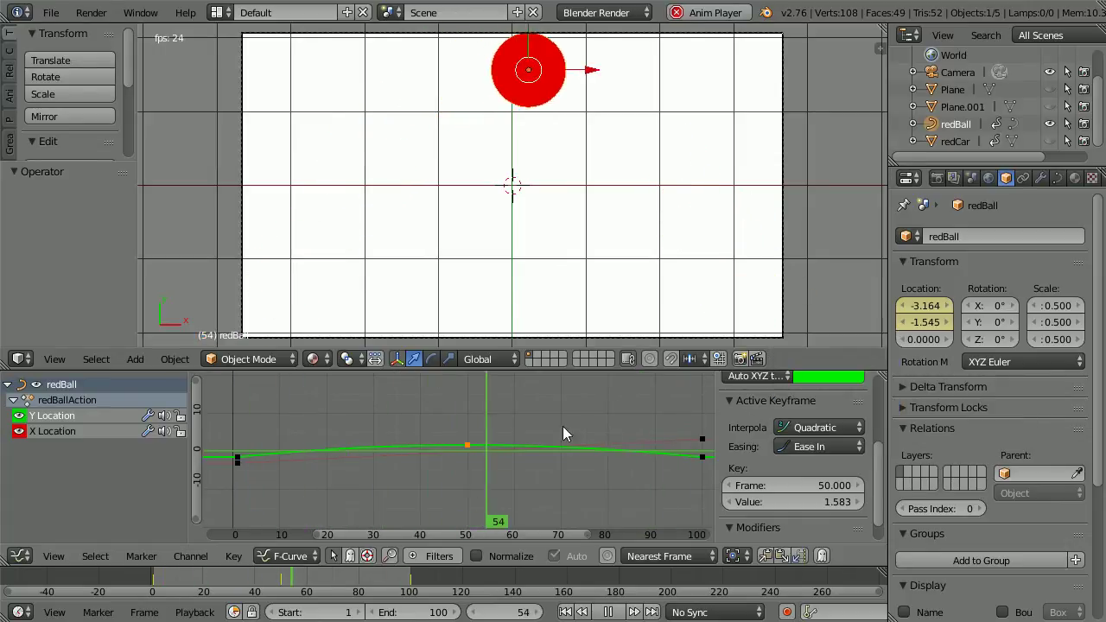
pyautogui.click(65, 15)
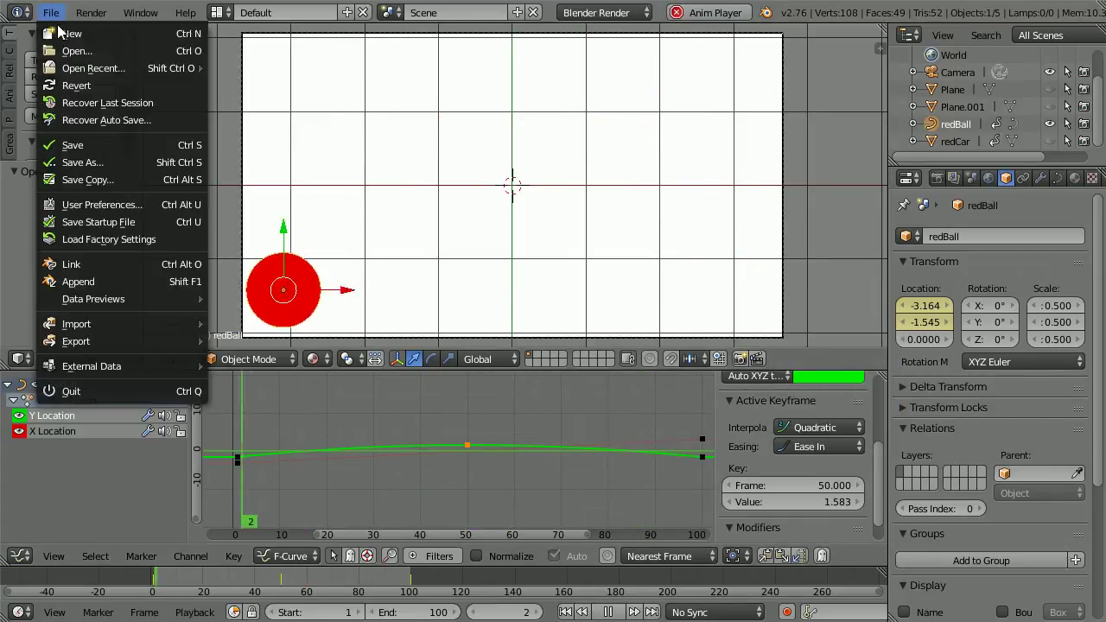
pyautogui.moveTo(91, 68)
pyautogui.click(288, 86)
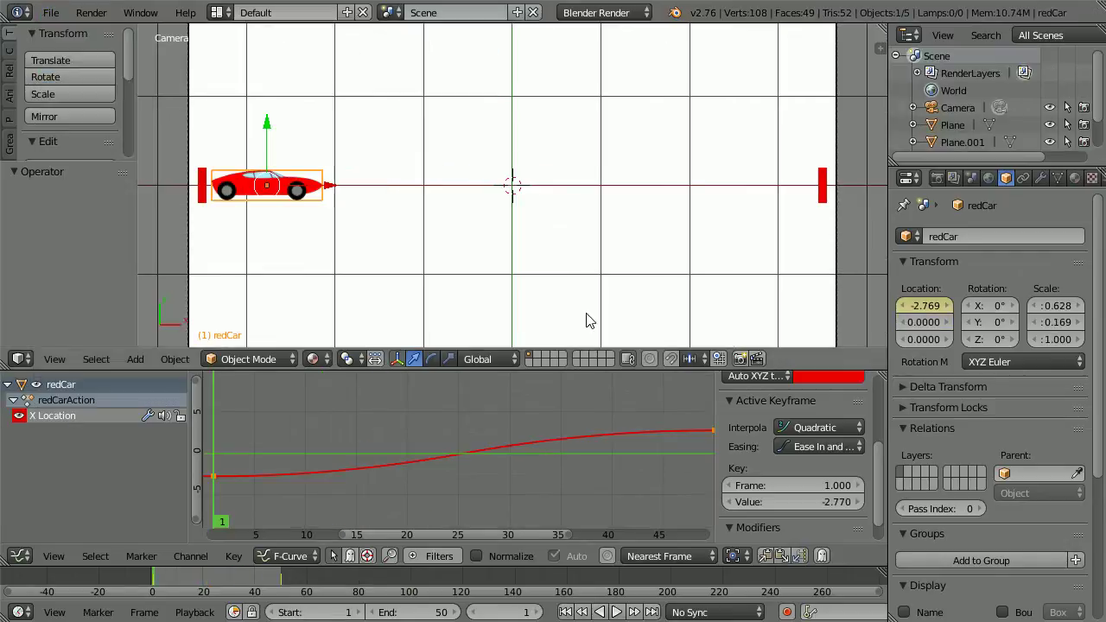
pyautogui.click(617, 611)
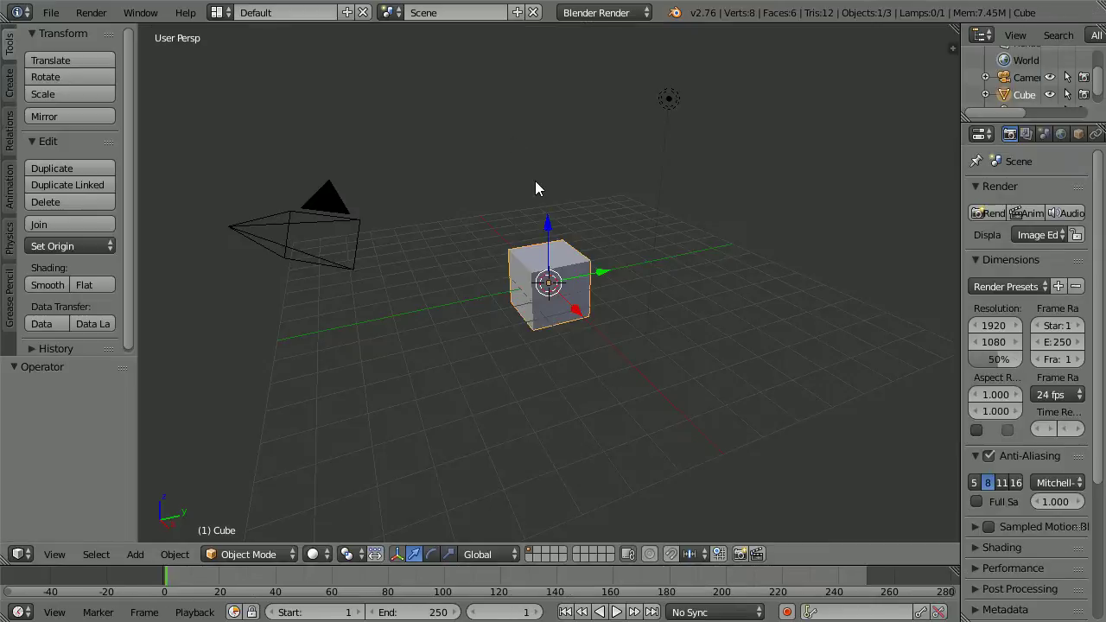
# Step: Delete the default cube and the lamp
pyautogui.press('x')
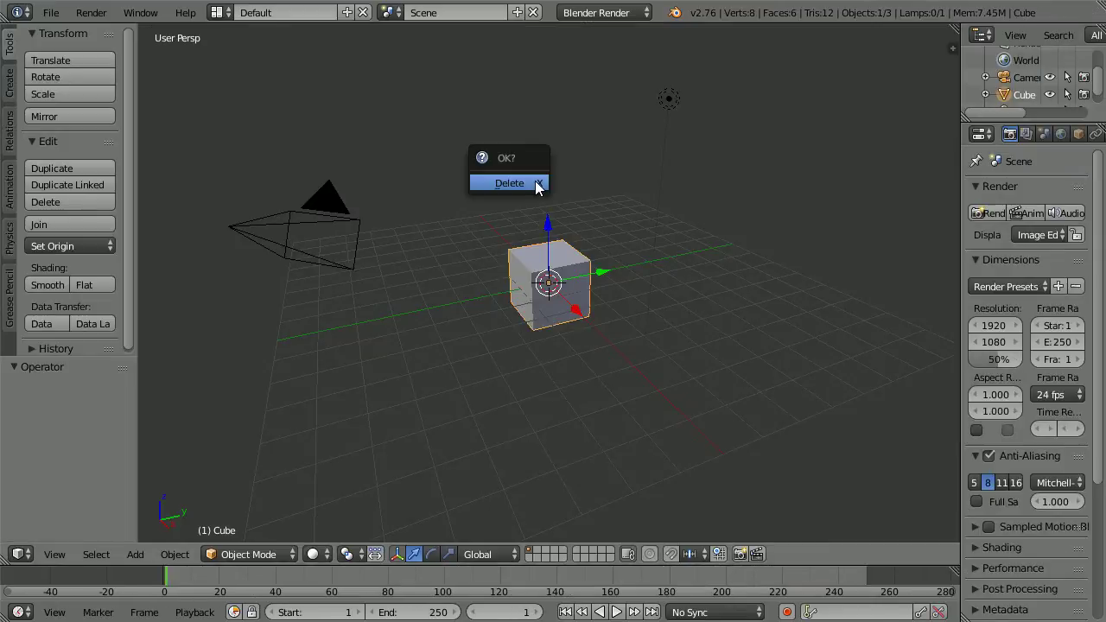
pyautogui.click(521, 183)
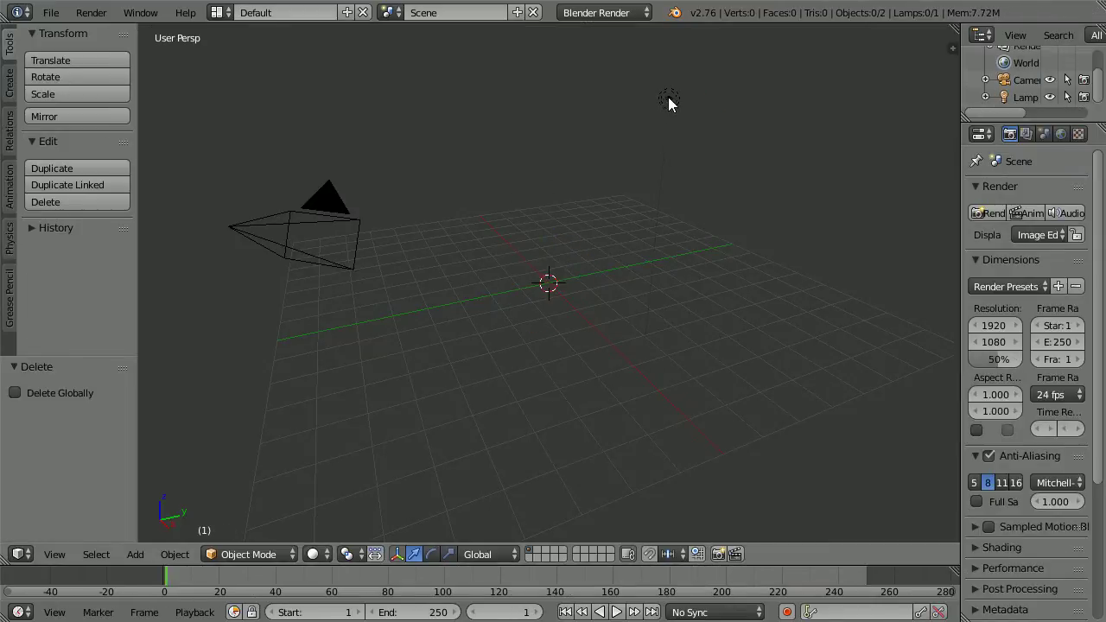
pyautogui.rightClick(668, 100)
pyautogui.press('x')
pyautogui.click(602, 130)
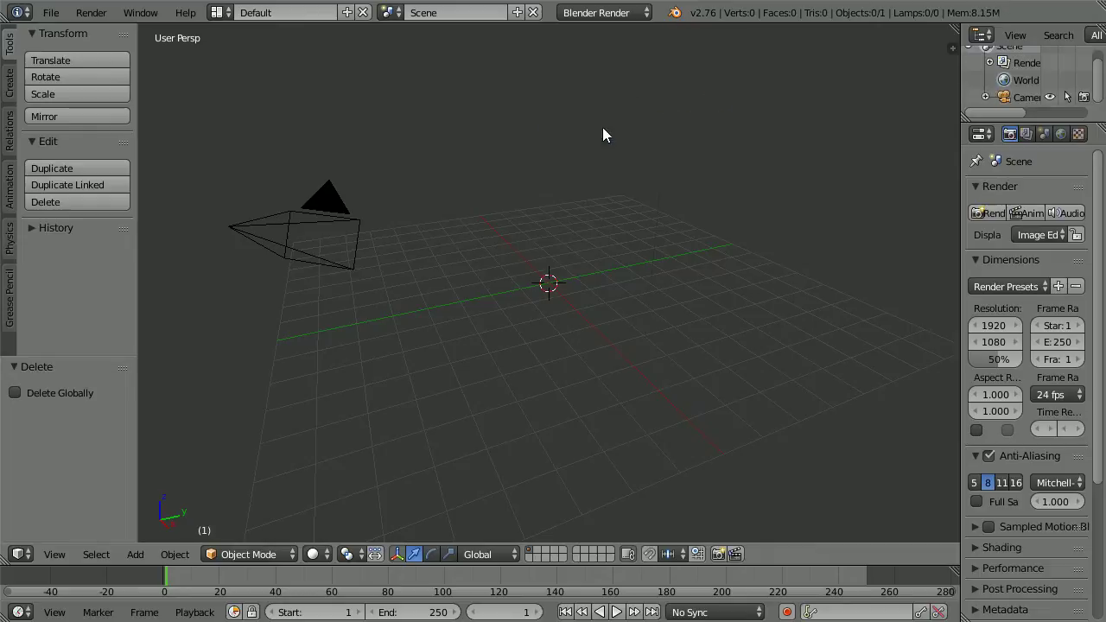
# Step: Clear the camera's location and rotation so it sits at the origin facing down
pyautogui.rightClick(332, 209)
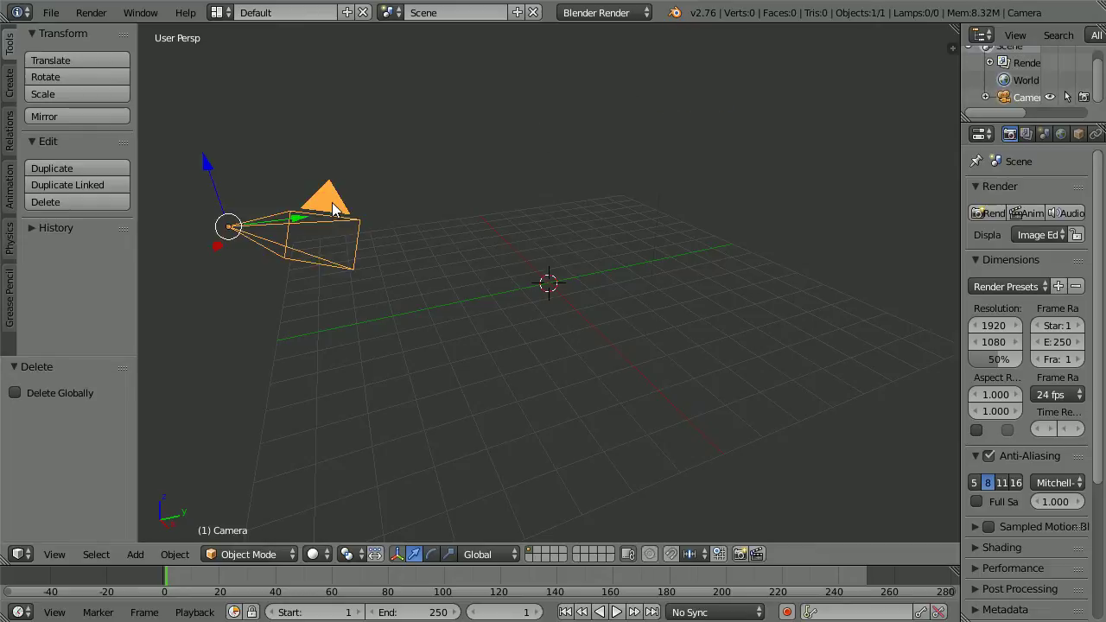
pyautogui.click(173, 553)
pyautogui.moveTo(320, 440)
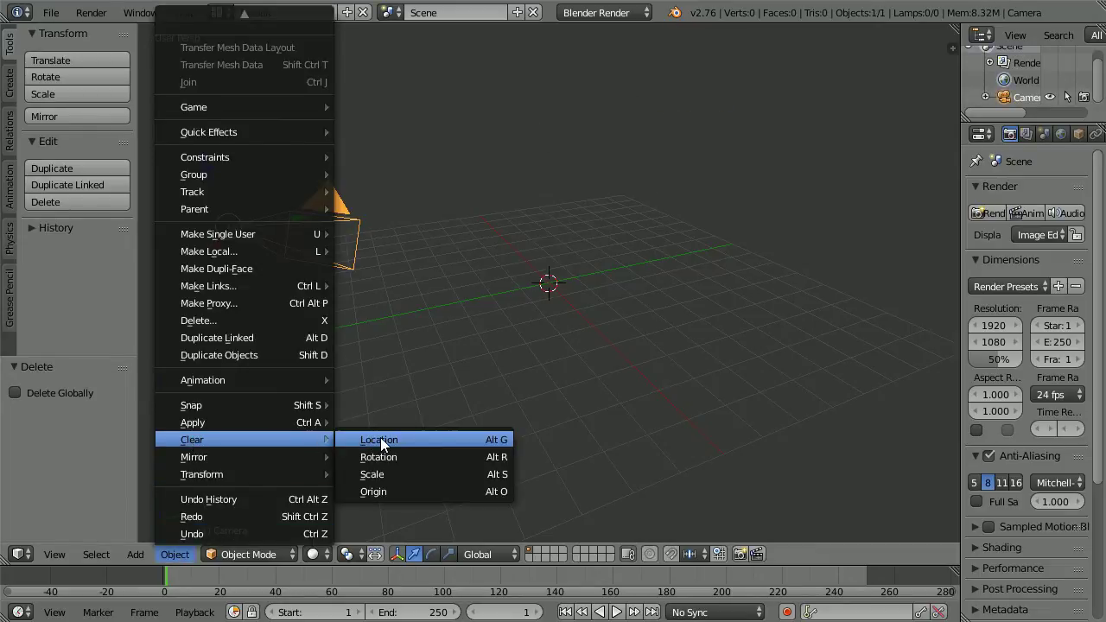
pyautogui.click(410, 440)
pyautogui.click(172, 554)
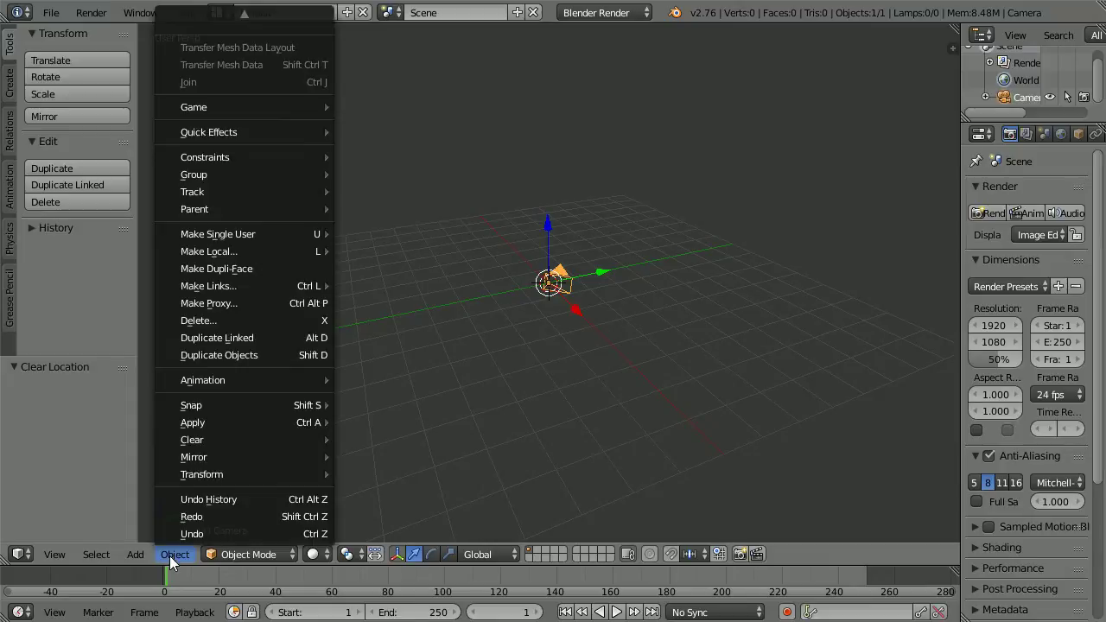
pyautogui.moveTo(195, 440)
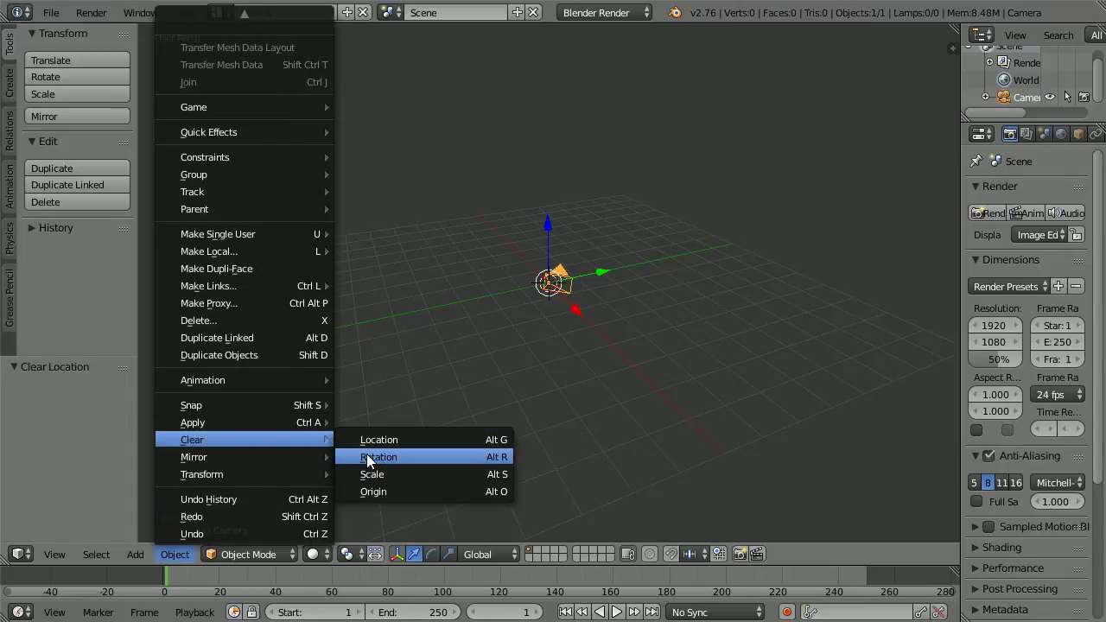
pyautogui.click(421, 456)
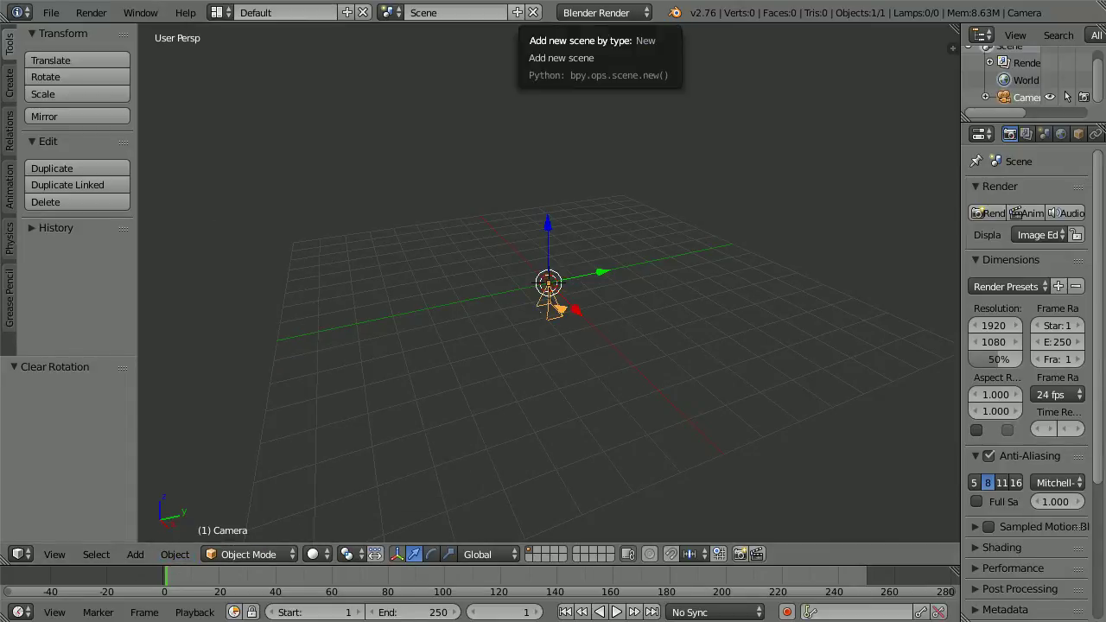
# Step: Set the camera's Z location to 11 in Object properties
pyautogui.click(1078, 135)
pyautogui.moveTo(961, 289); pyautogui.dragTo(914, 292)
pyautogui.click(942, 295)
pyautogui.write('11')
pyautogui.press('Return')
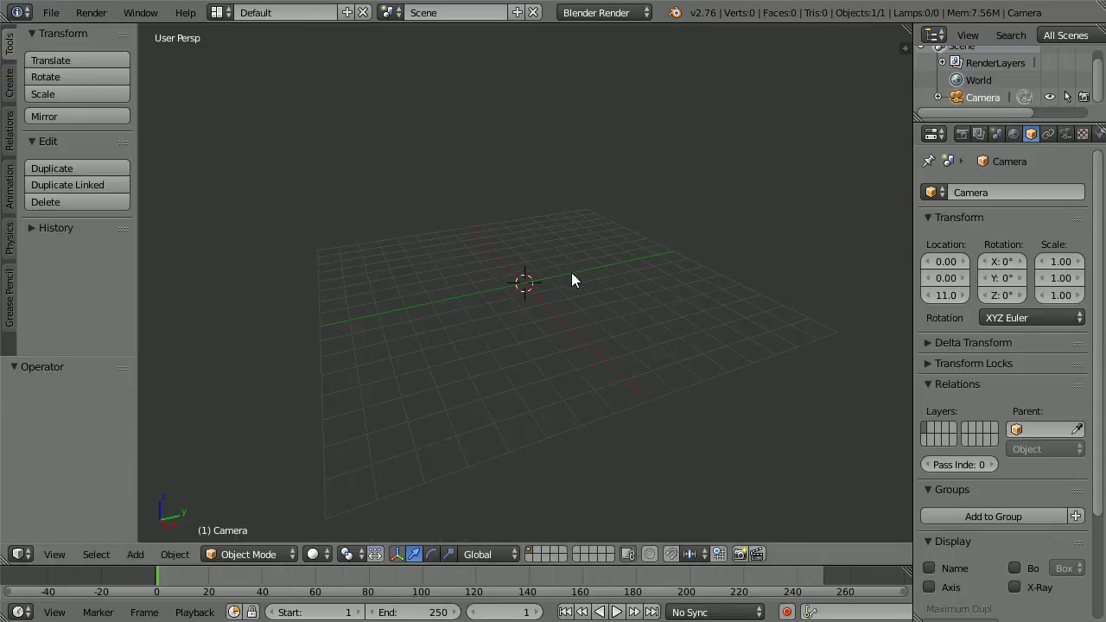
# Step: Look through the camera, zoom in, and set the world horizon colour to white
pyautogui.click(70, 557)
pyautogui.click(129, 492)
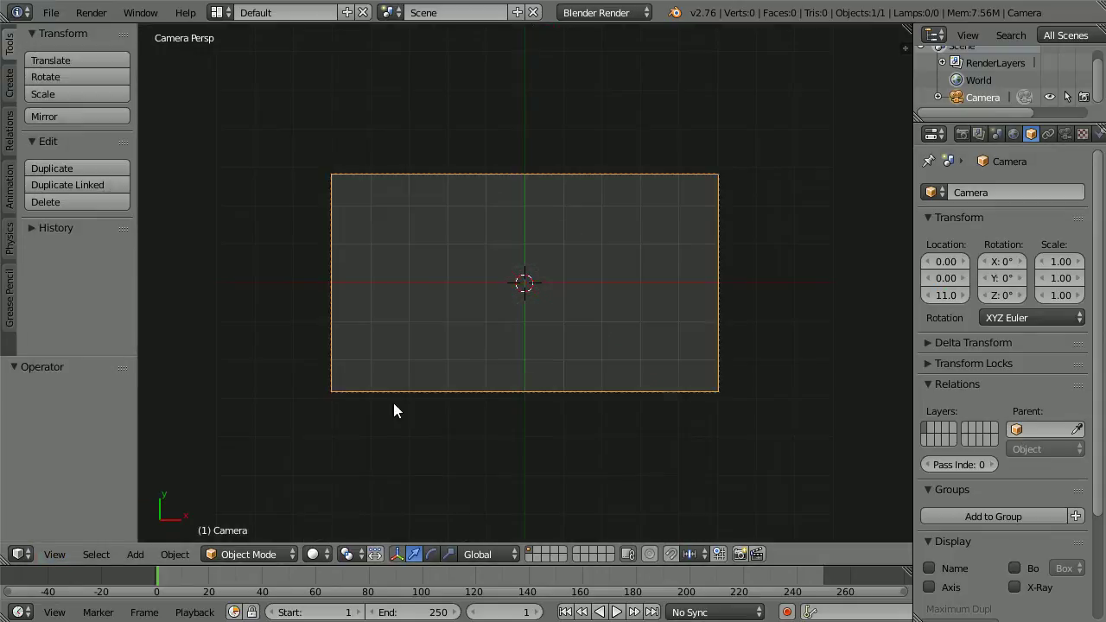
pyautogui.scroll(3, 523, 339)
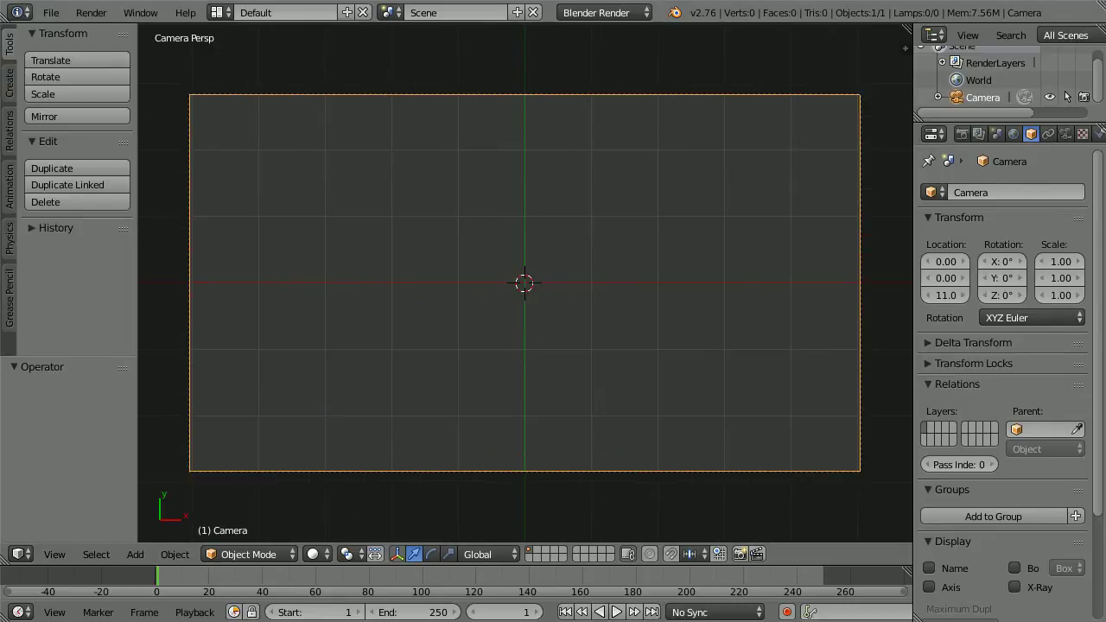
pyautogui.click(1012, 133)
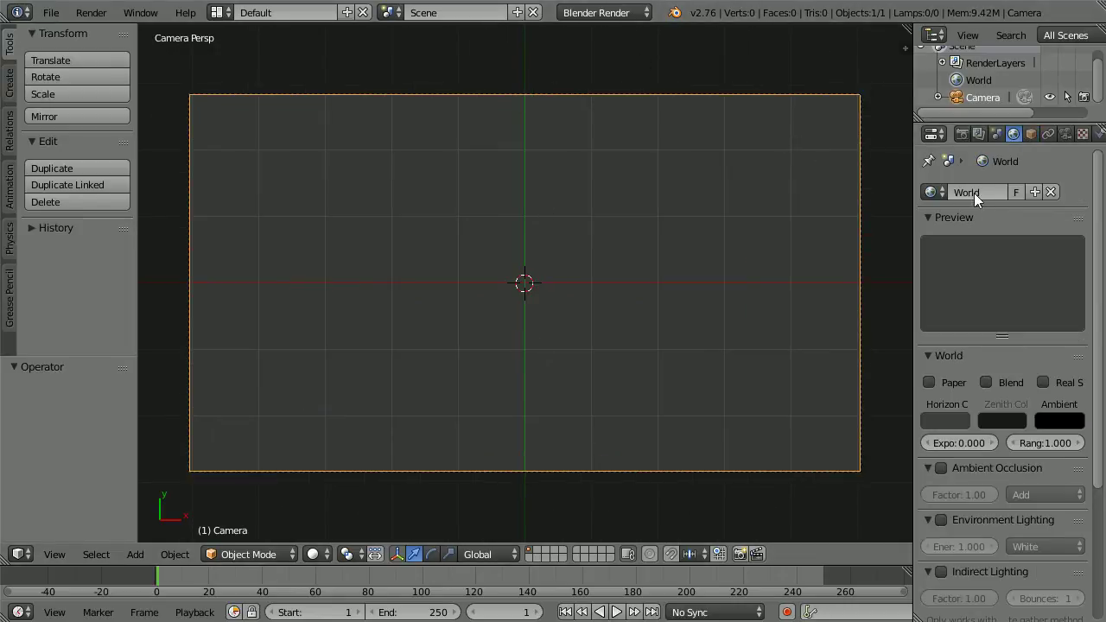
pyautogui.click(954, 423)
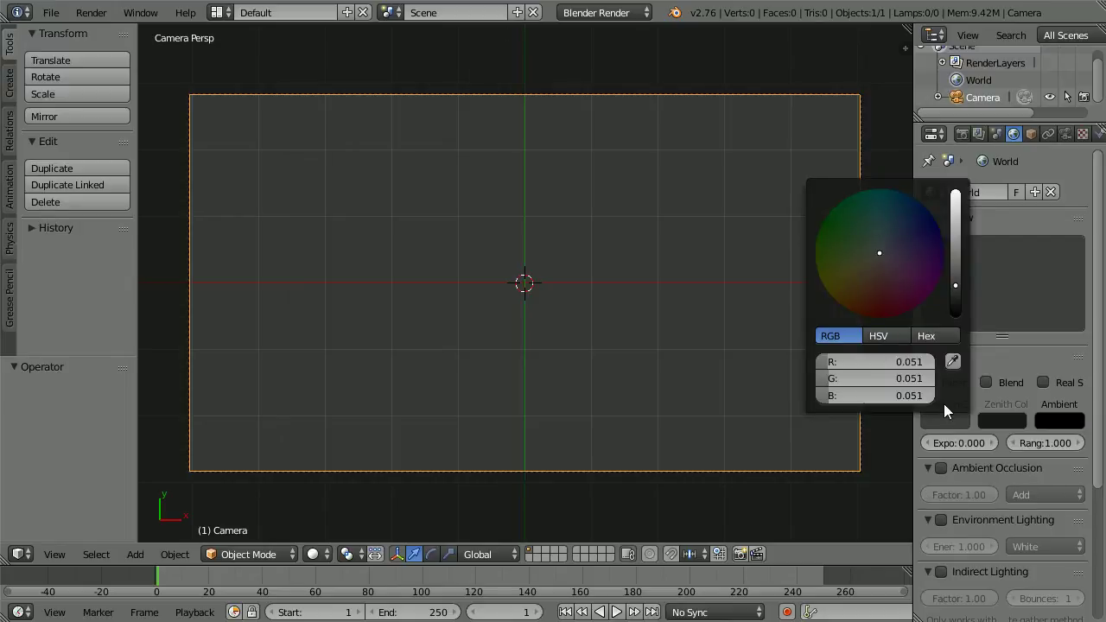
pyautogui.moveTo(957, 283); pyautogui.dragTo(959, 183)
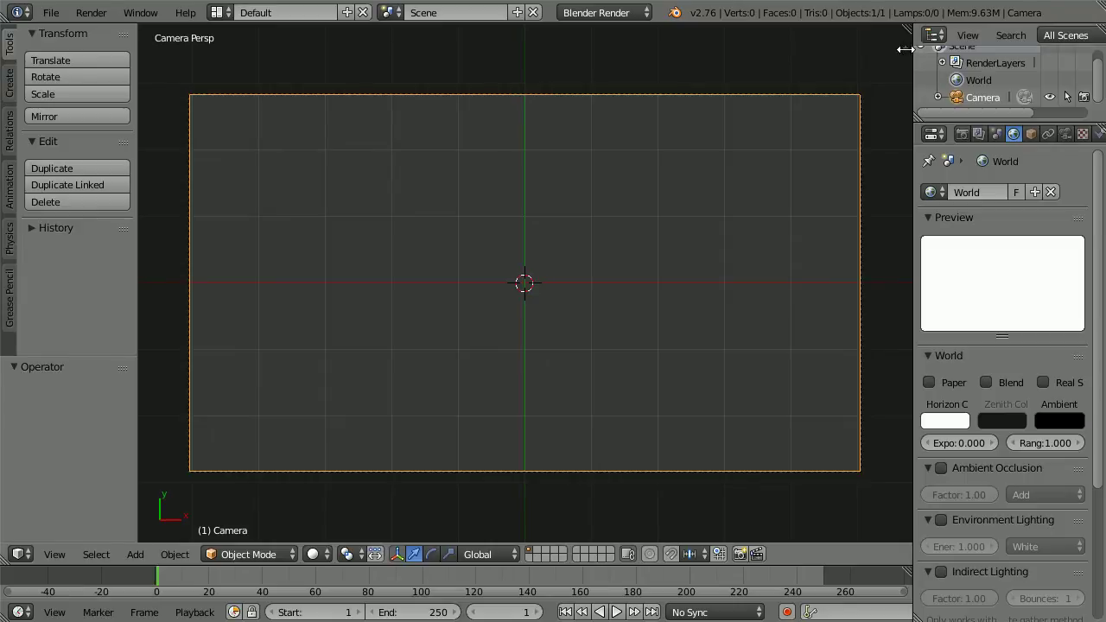
# Step: Enable World Background display in the viewport sidebar, then hide the sidebar
pyautogui.press('n')
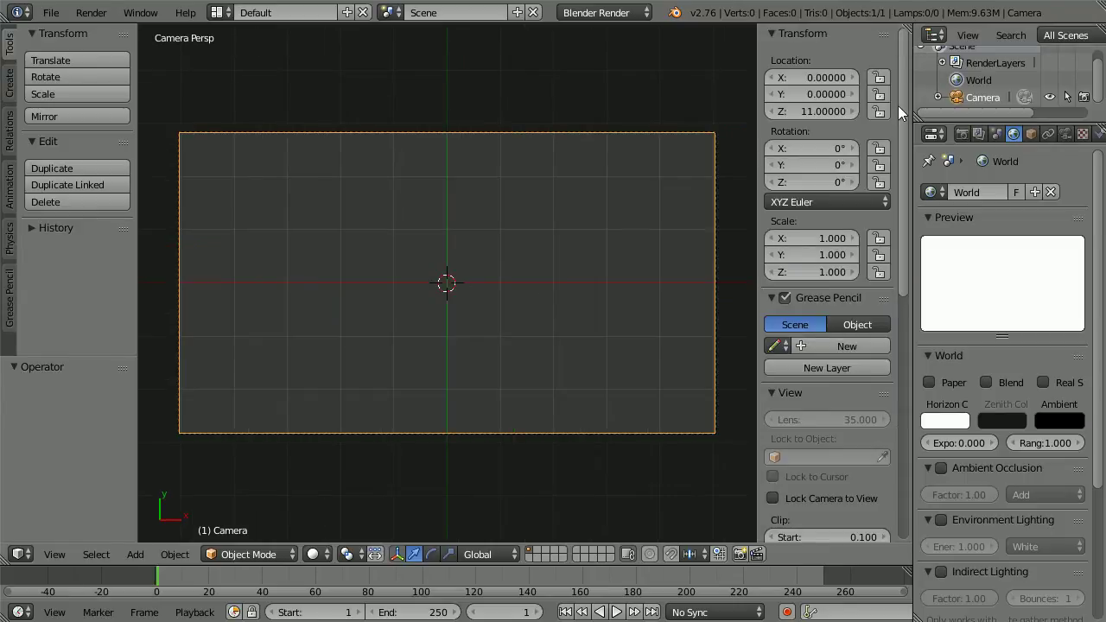
pyautogui.scroll(-10, 789, 305)
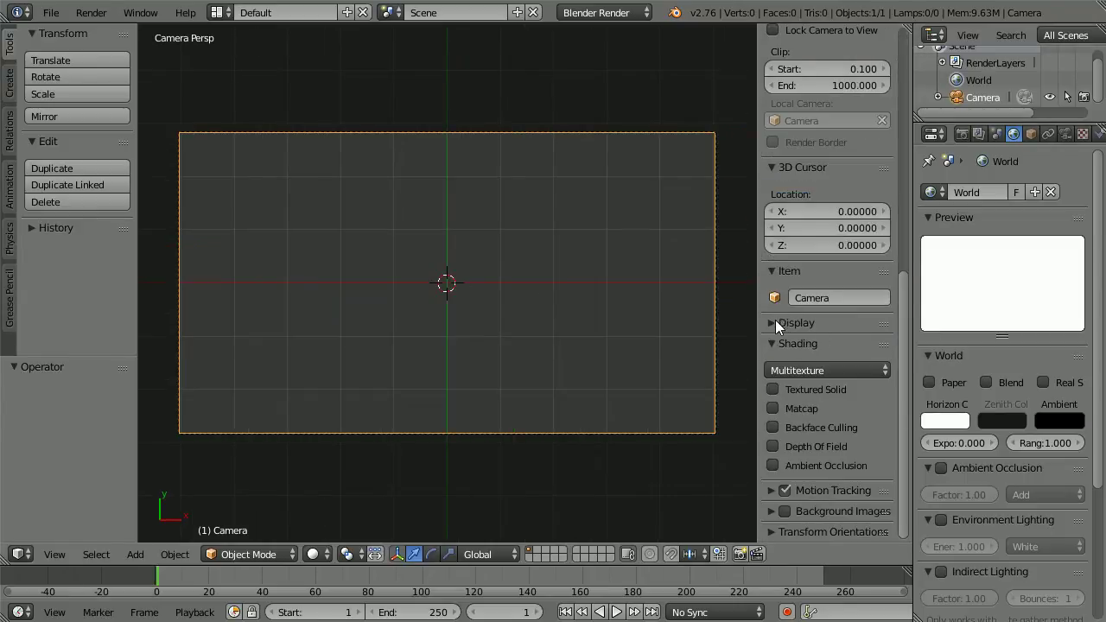
pyautogui.click(772, 322)
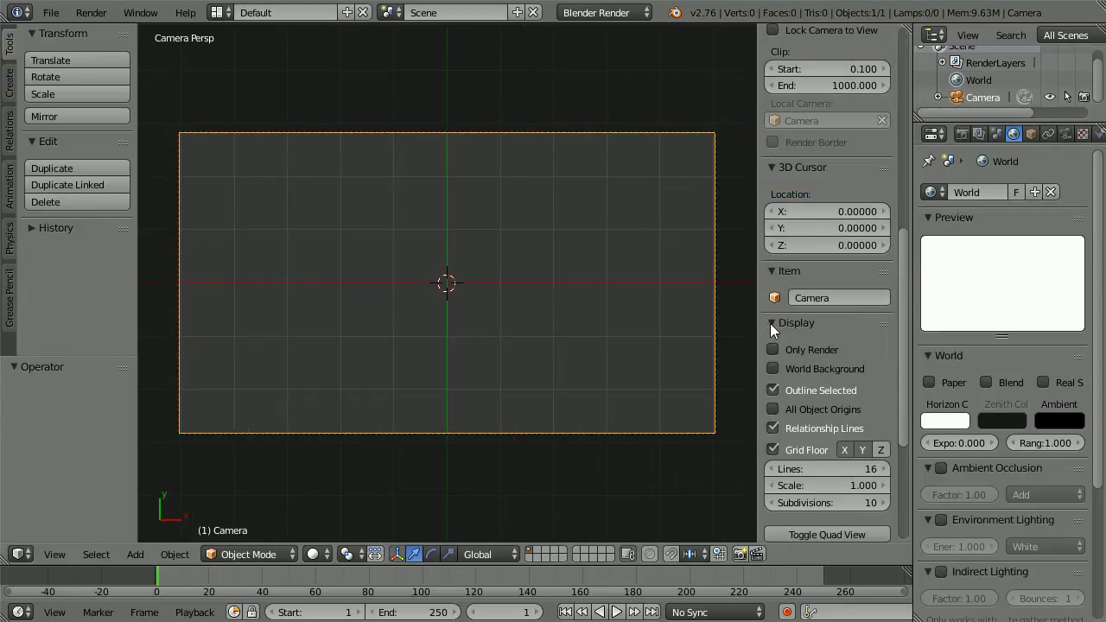
pyautogui.click(773, 369)
pyautogui.moveTo(760, 366); pyautogui.dragTo(935, 311)
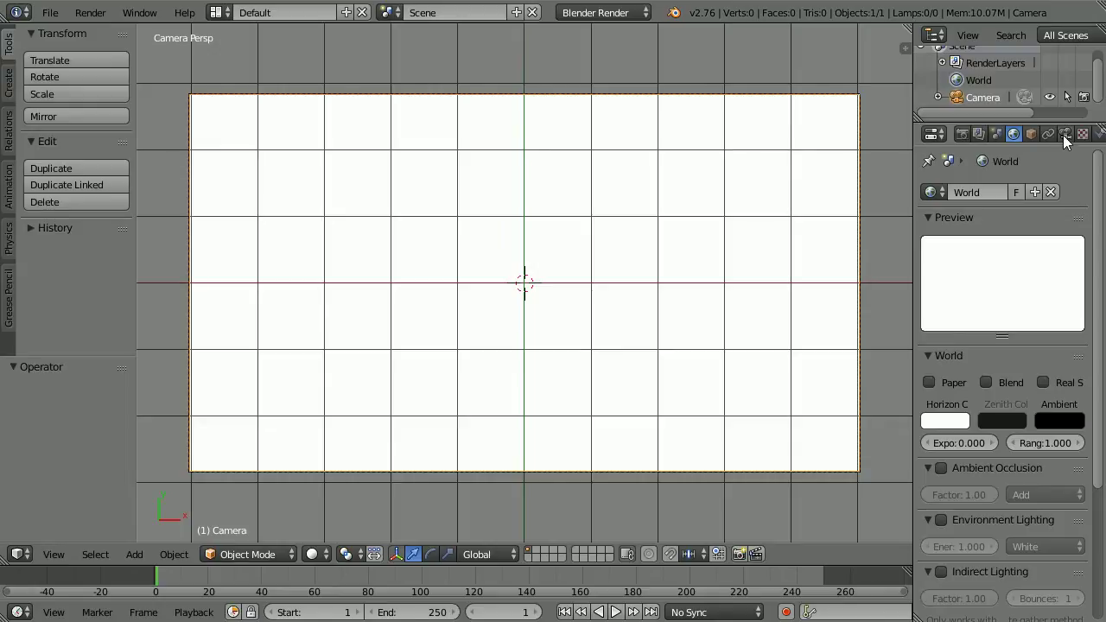
pyautogui.click(1064, 134)
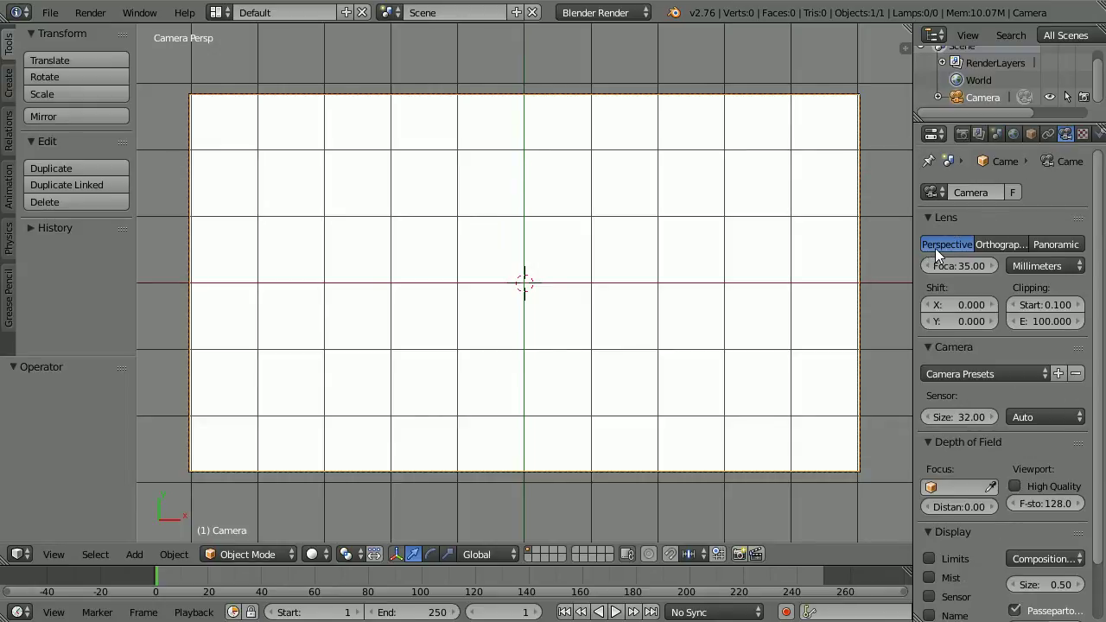
# Step: Switch the camera lens to Orthographic, giving an orthographic scale of 7.314
pyautogui.click(995, 243)
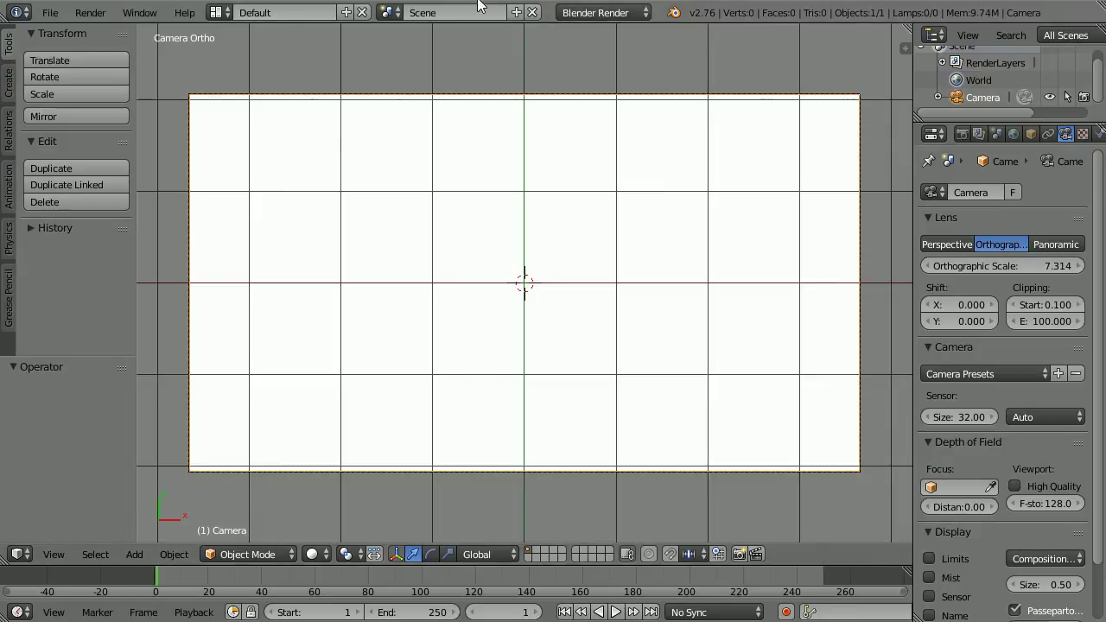
pyautogui.click(134, 553)
# Step: Add a Bezier circle, set its shape to 2D, and scale it to 0.5
pyautogui.moveTo(144, 519)
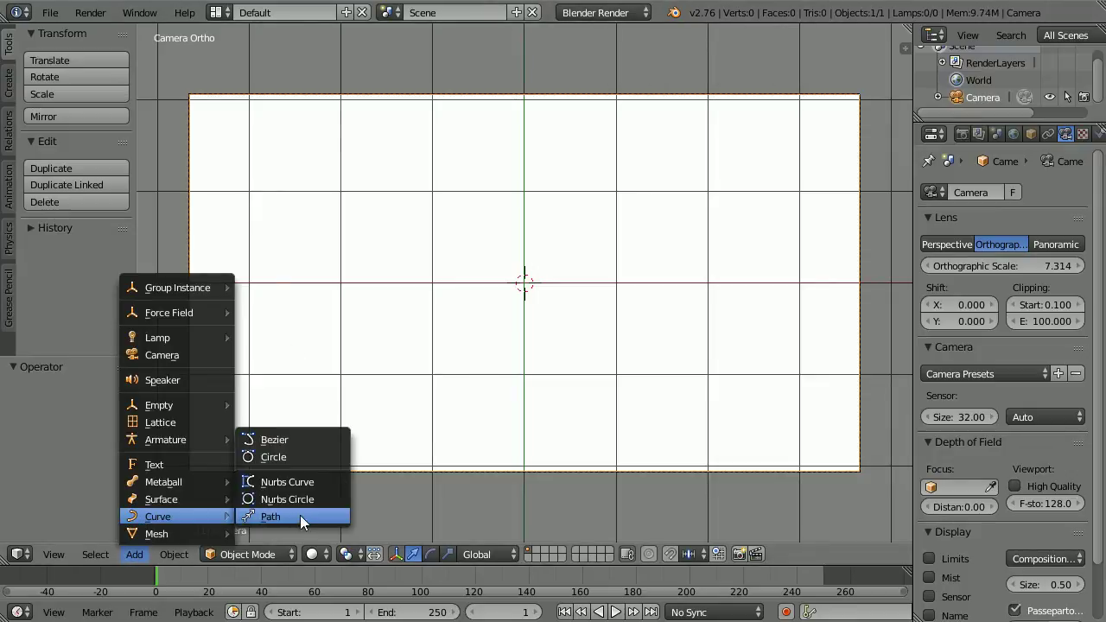
pyautogui.click(313, 456)
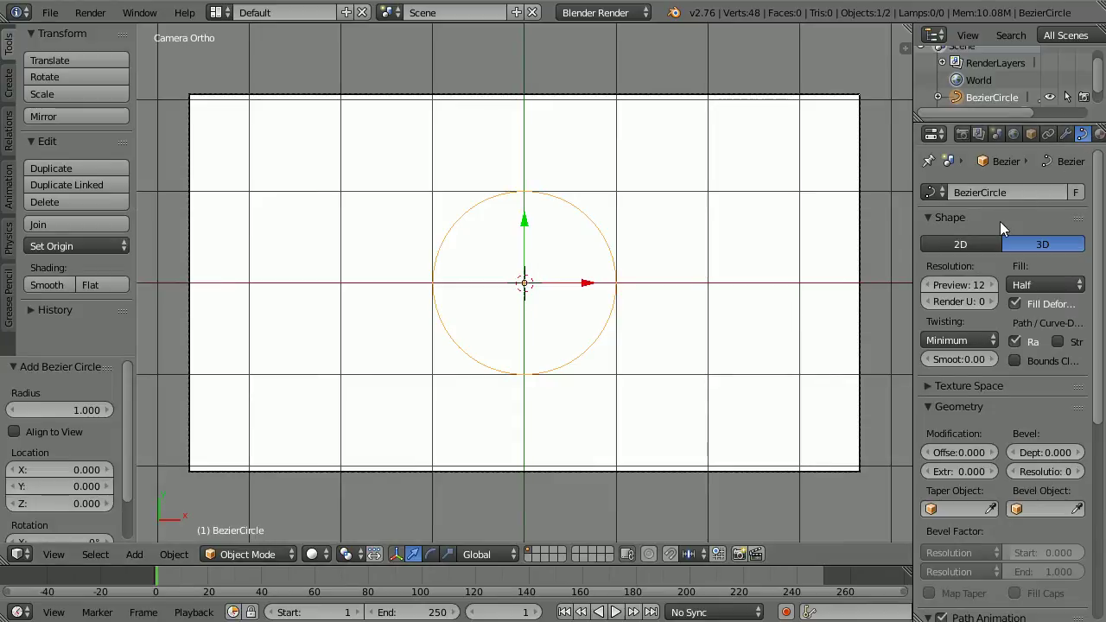
pyautogui.click(985, 246)
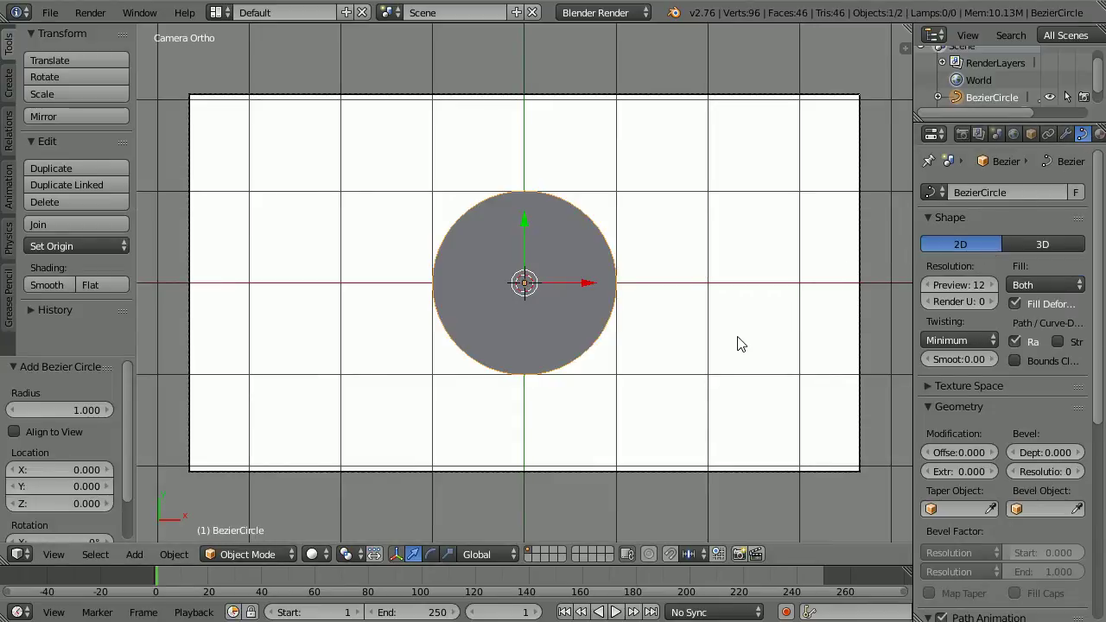
pyautogui.write('s.5')
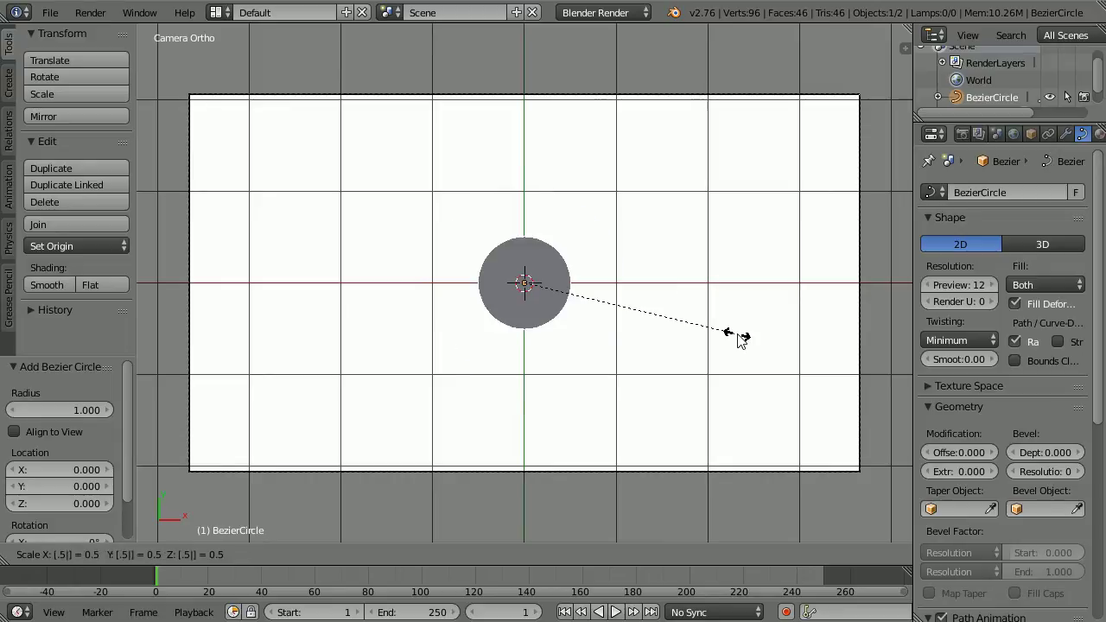
pyautogui.press('Return')
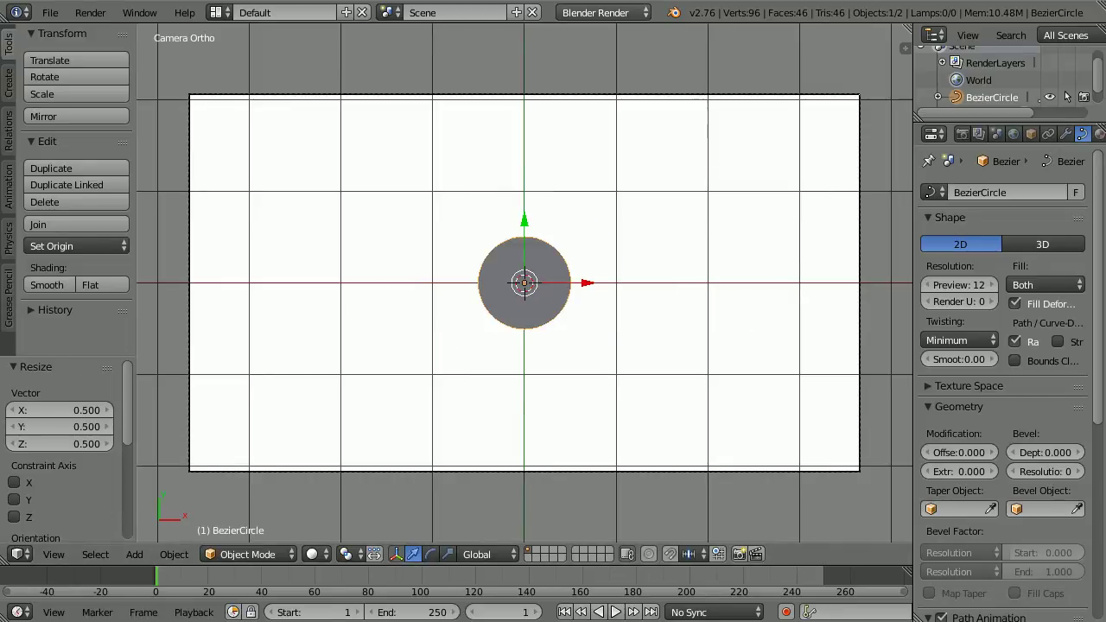
# Step: Give the circle a new material with diffuse colour R 0.8, G 0, B 0
pyautogui.click(1098, 134)
pyautogui.click(989, 250)
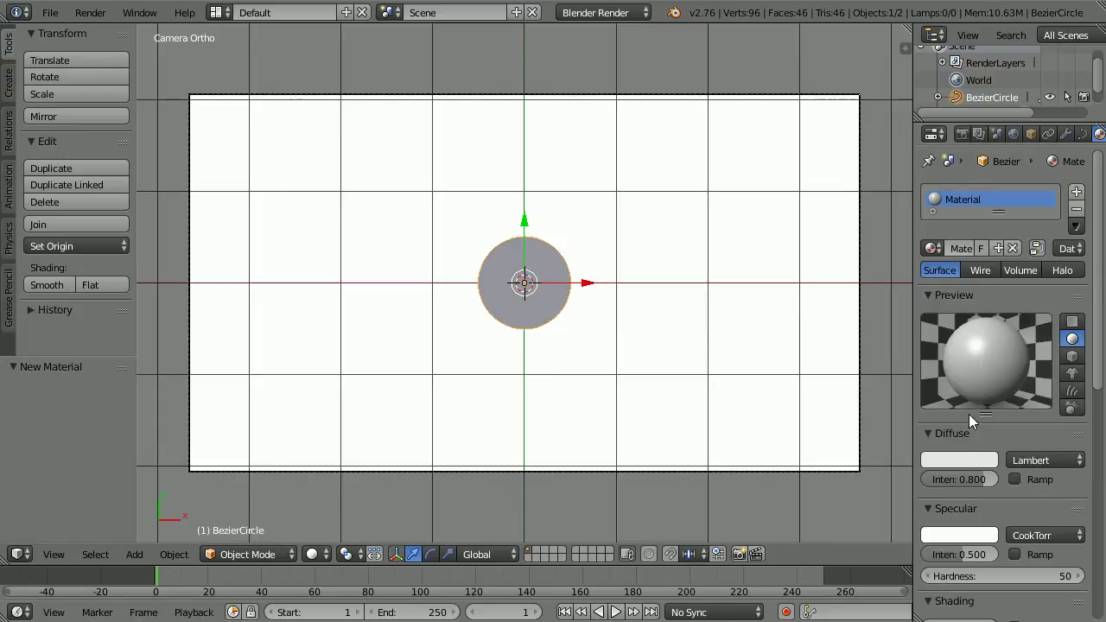
pyautogui.click(960, 463)
pyautogui.moveTo(950, 417); pyautogui.dragTo(800, 440)
pyautogui.moveTo(939, 438); pyautogui.dragTo(834, 456)
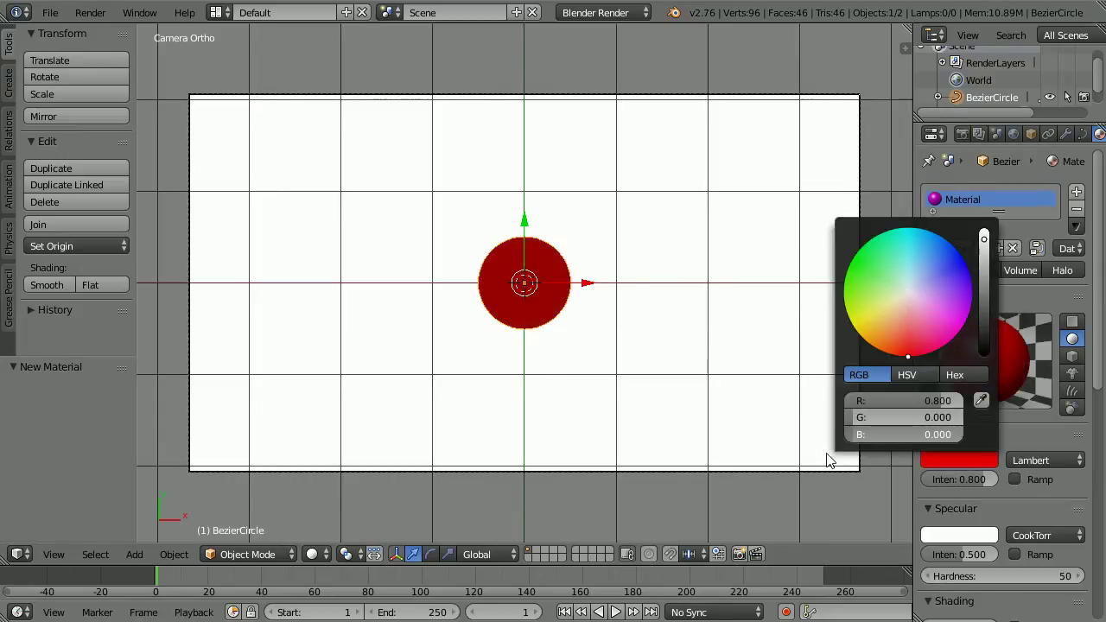
pyautogui.click(1031, 133)
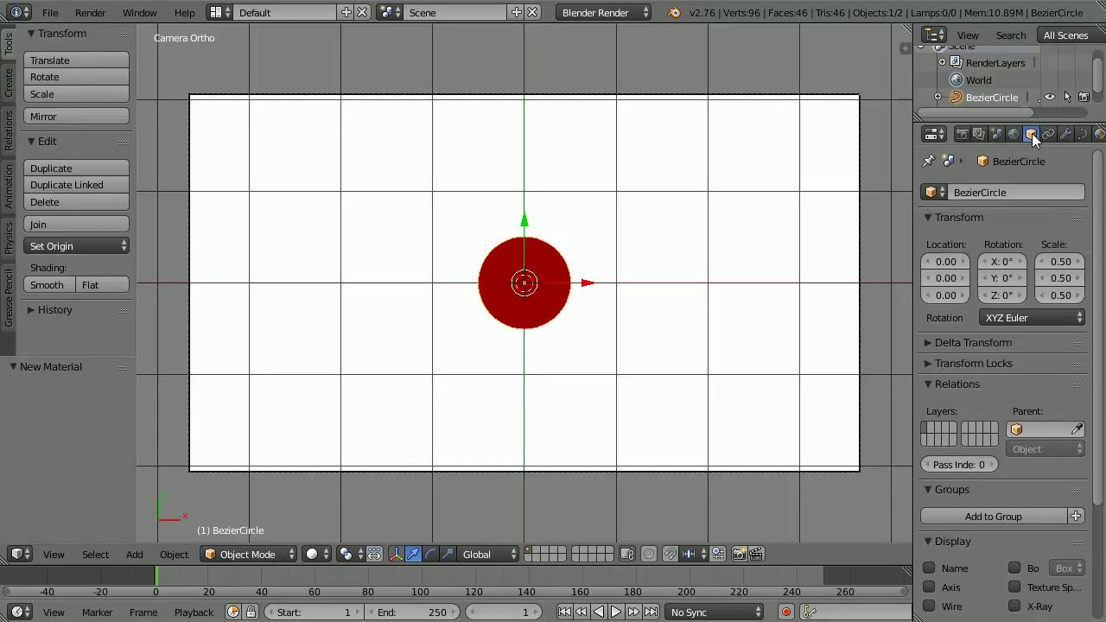
# Step: Rename BezierCircle to redBall and drag it up to the top centre of the frame
pyautogui.click(970, 193)
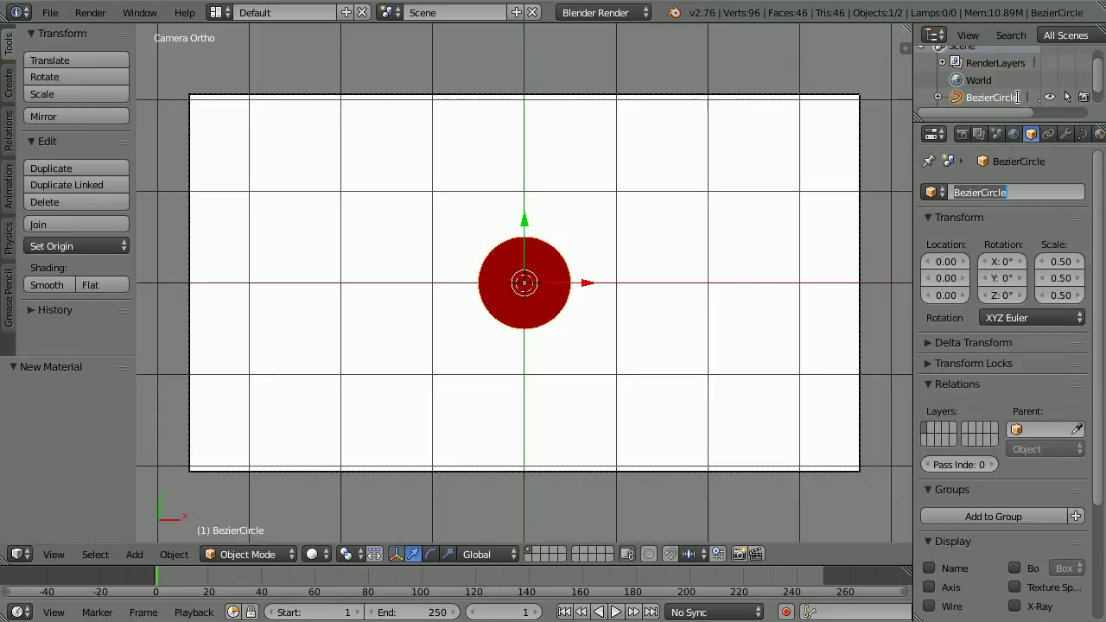
pyautogui.press('BackSpace')
pyautogui.write('redBal')
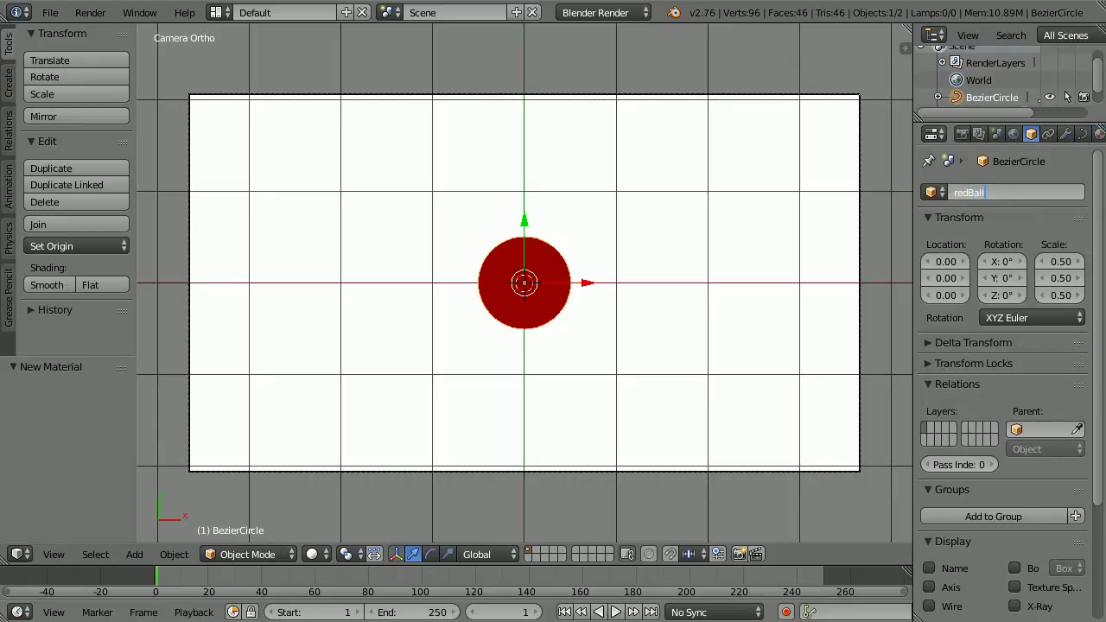
pyautogui.write('l')
pyautogui.press('Return')
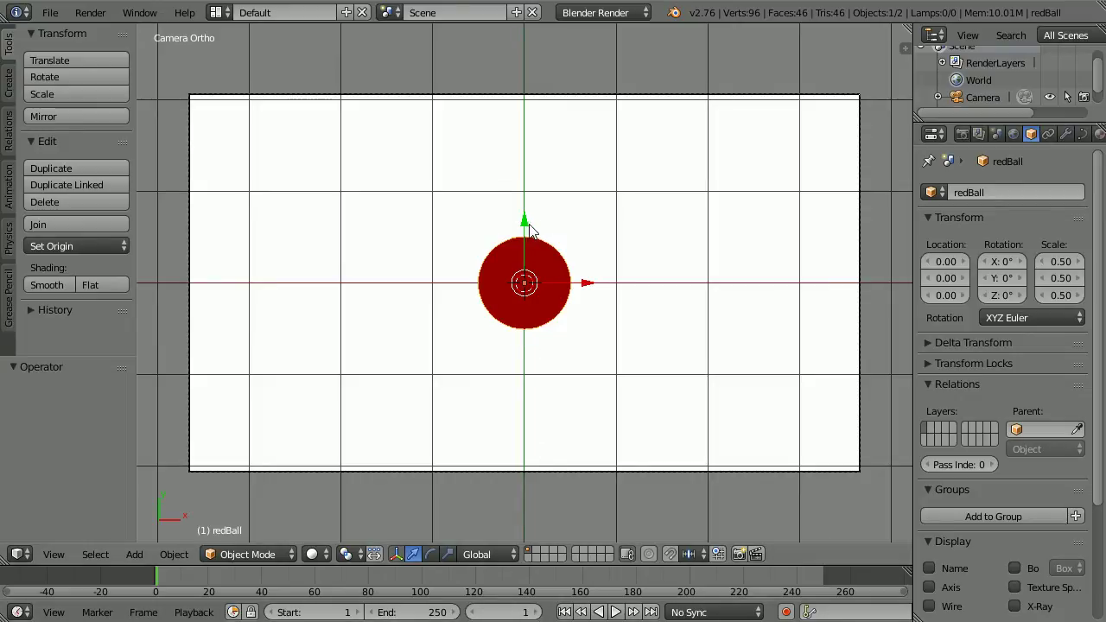
pyautogui.moveTo(524, 226); pyautogui.dragTo(524, 80)
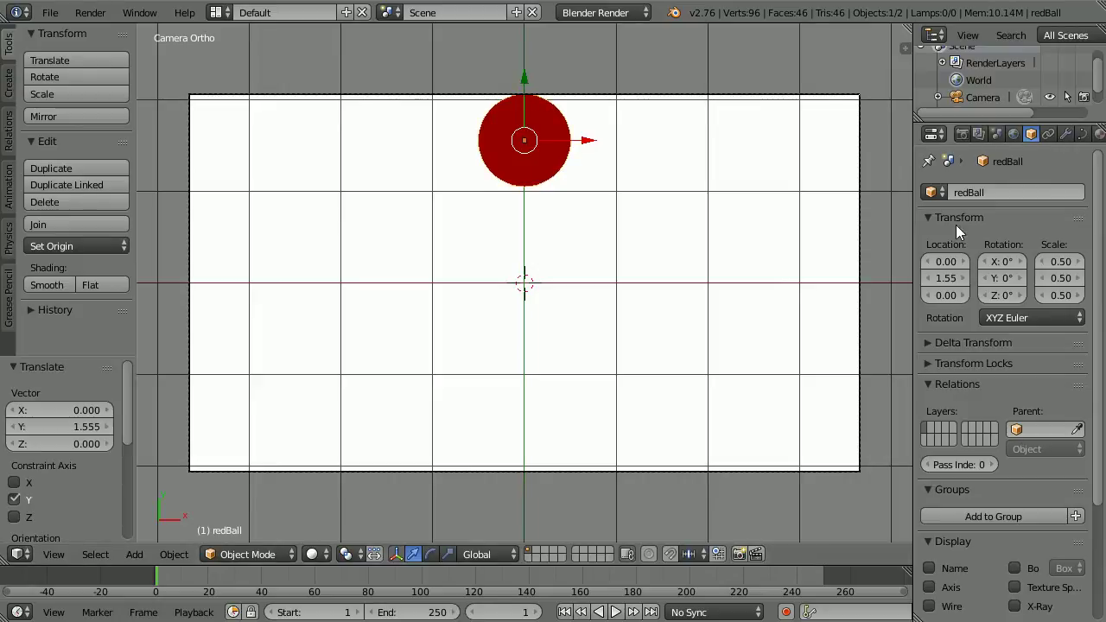
# Step: Bring up keyframing options on redBall's Location Y, now at 1.555
pyautogui.rightClick(940, 281)
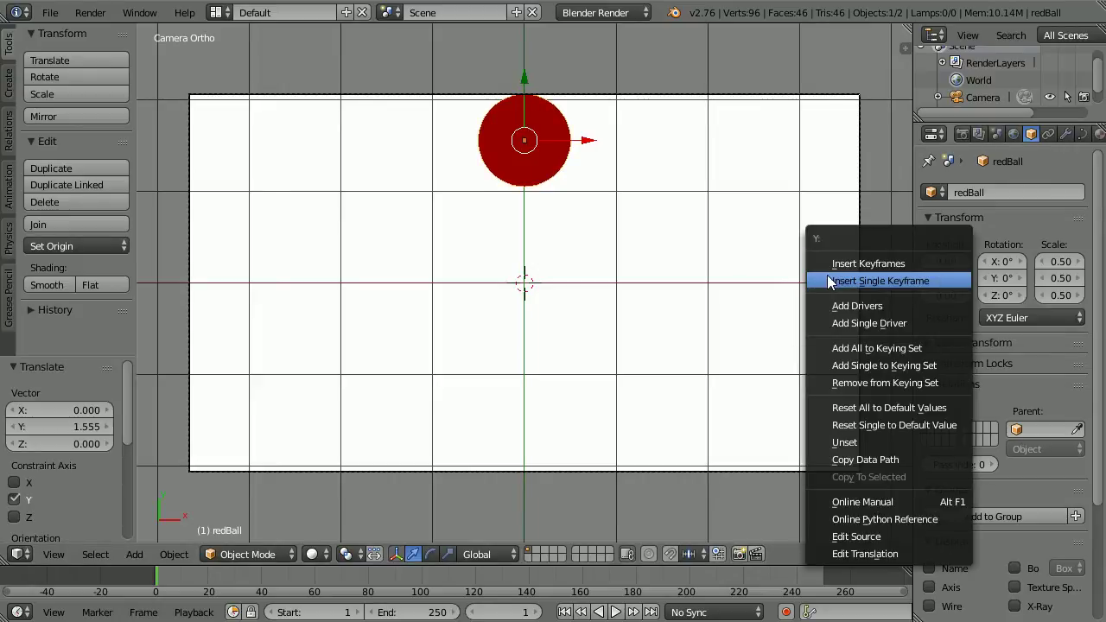
# Step: Keyframe Location Y at 1.55 on frame 1 and set the end frame to 50
pyautogui.click(933, 279)
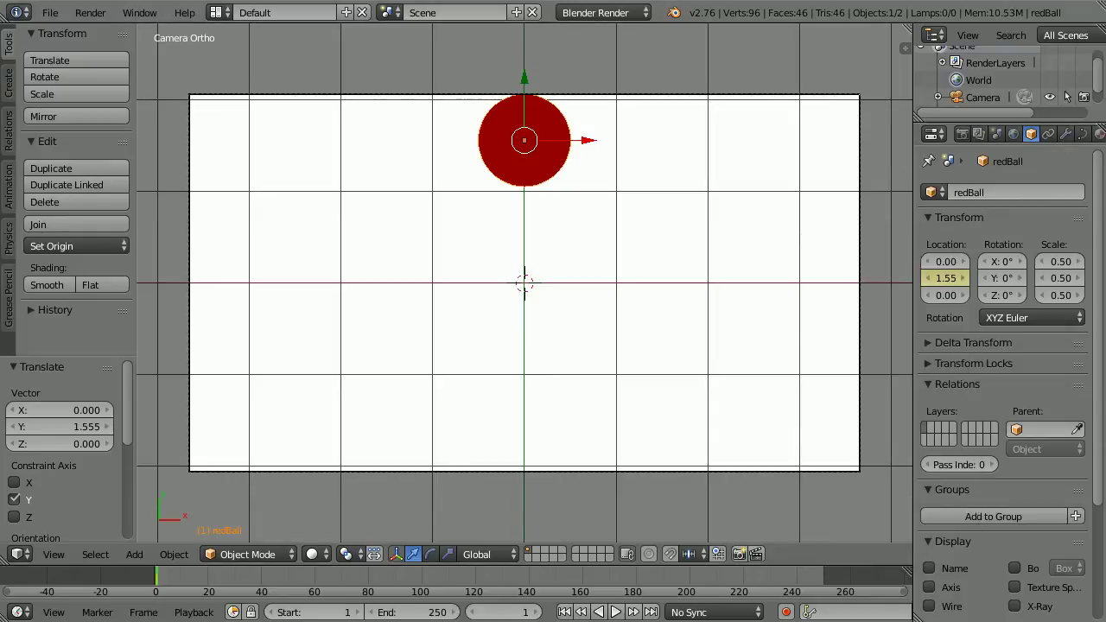
pyautogui.click(415, 612)
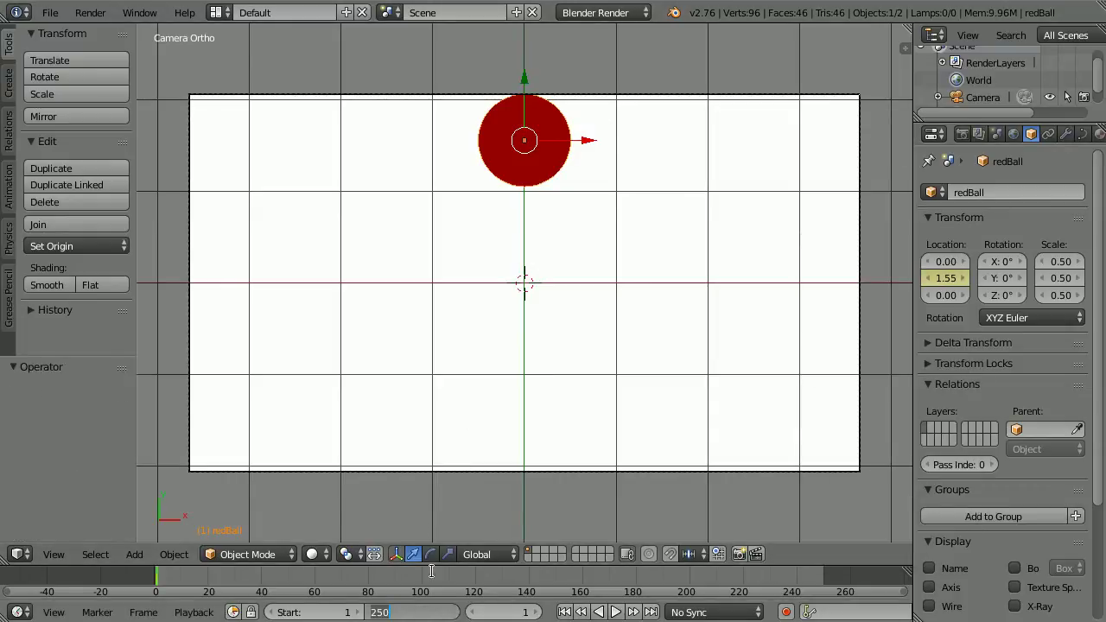
pyautogui.write('50')
pyautogui.press('Return')
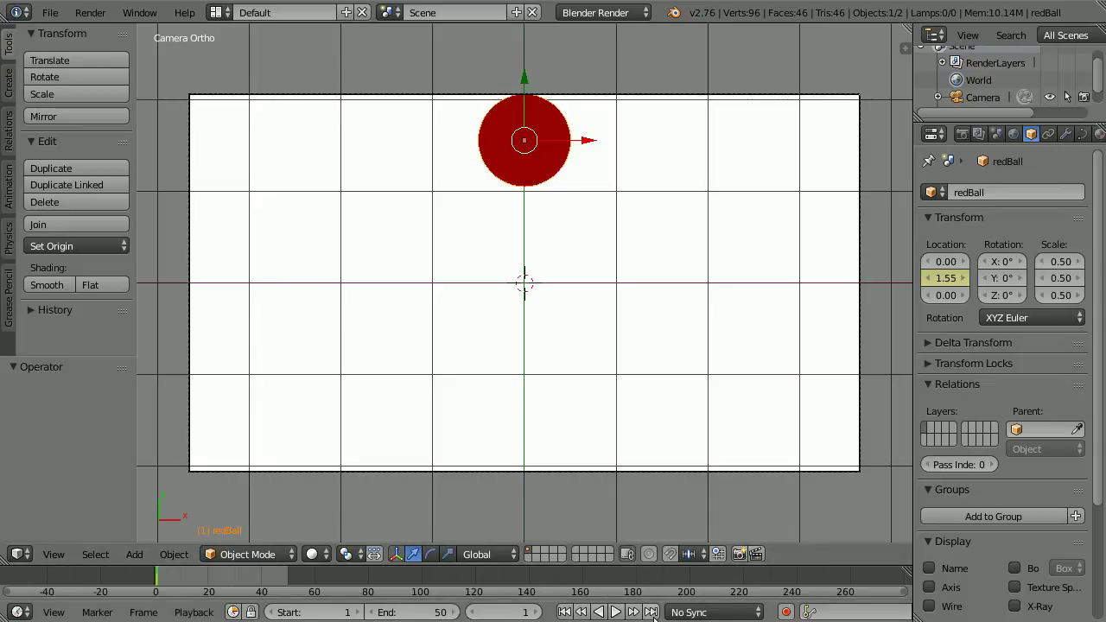
# Step: On frame 50, move the ball down to Y -1.56 and keyframe Location Y
pyautogui.click(650, 611)
pyautogui.moveTo(524, 79); pyautogui.dragTo(497, 370)
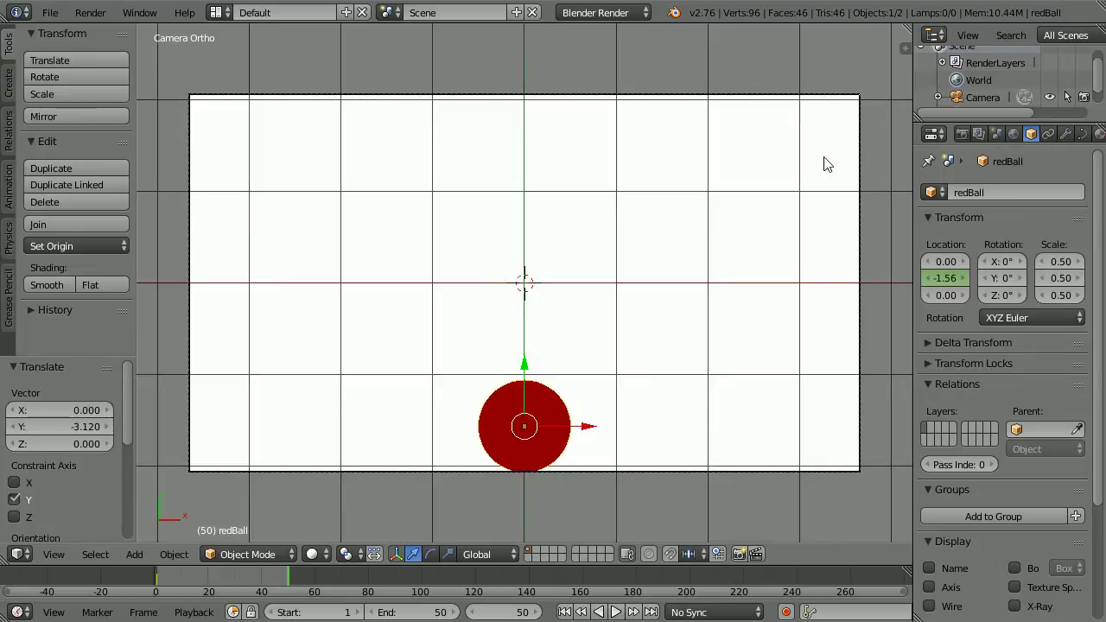
pyautogui.rightClick(933, 277)
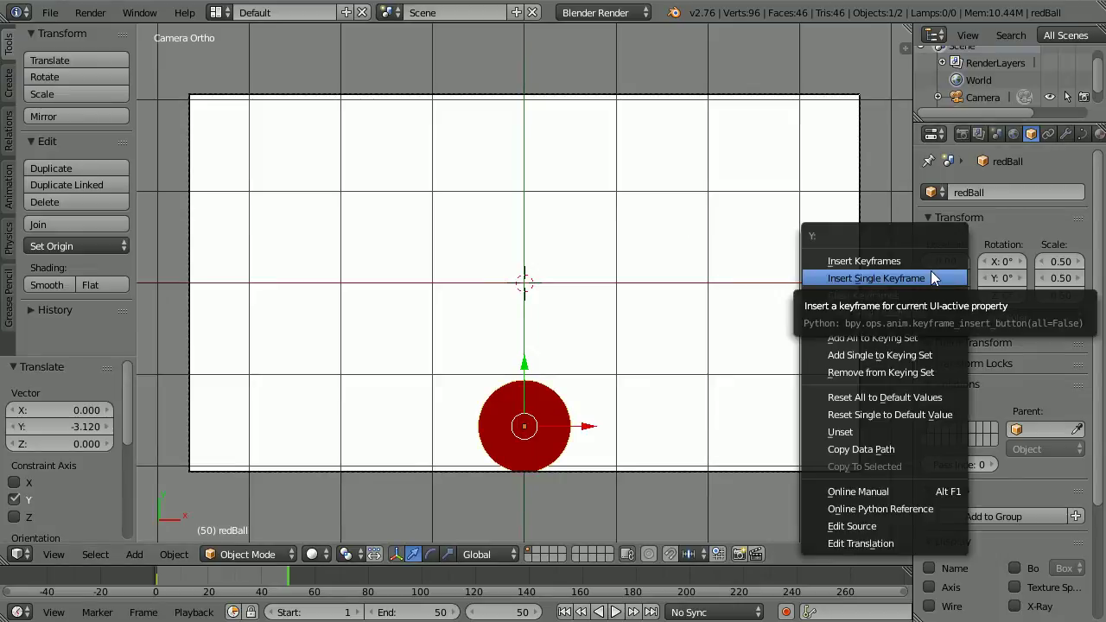
pyautogui.click(932, 274)
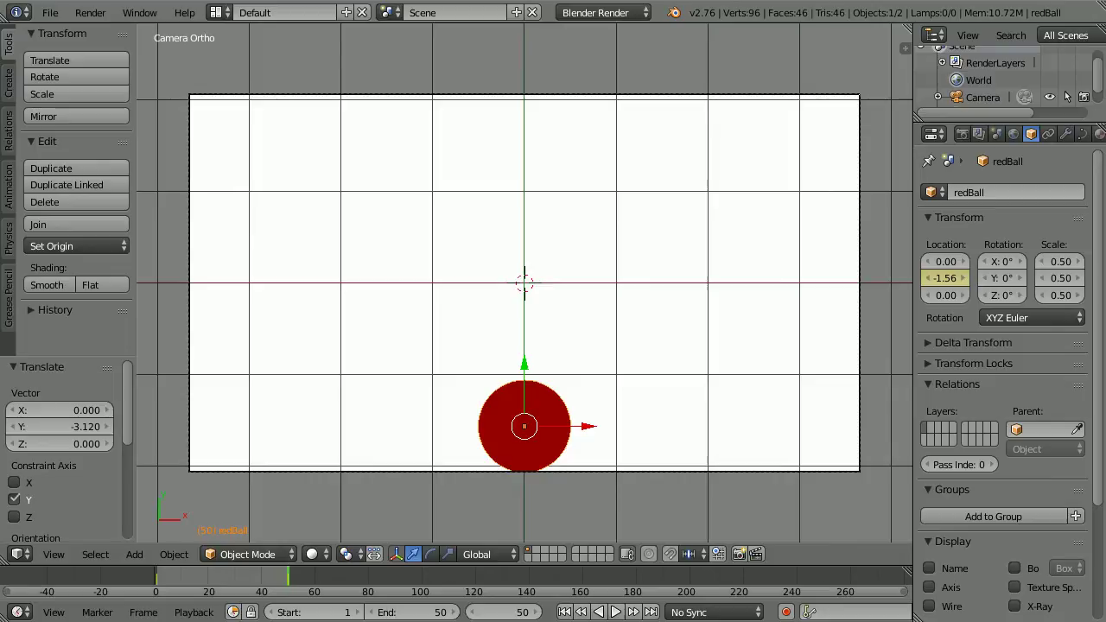
# Step: Play the drop animation, rewind to frame 1, and split the viewport in two
pyautogui.click(615, 612)
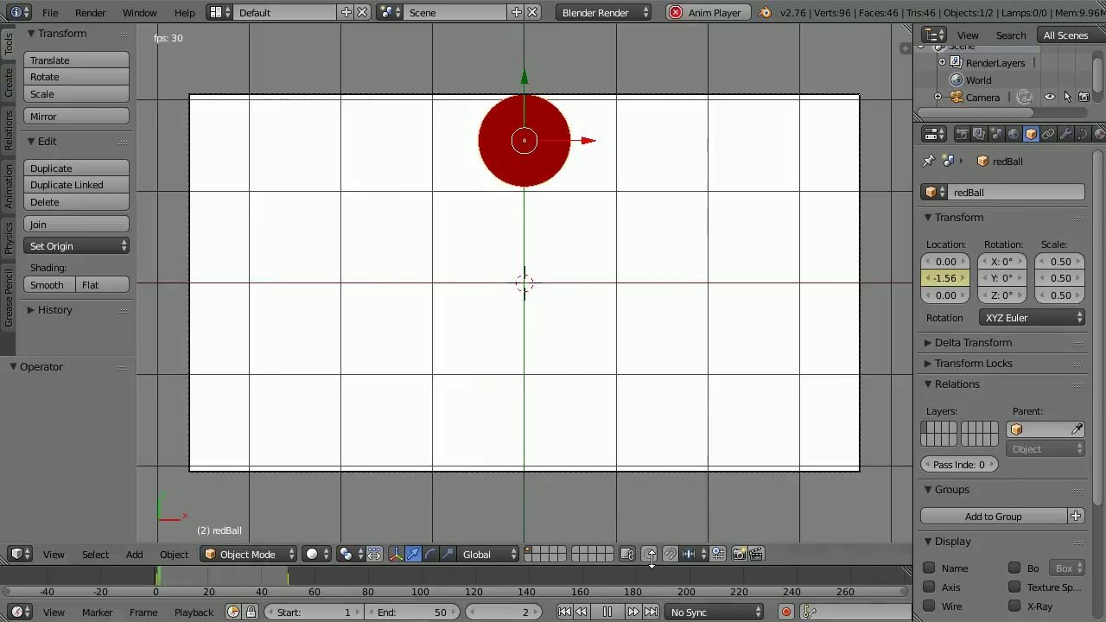
pyautogui.click(609, 612)
pyautogui.click(564, 611)
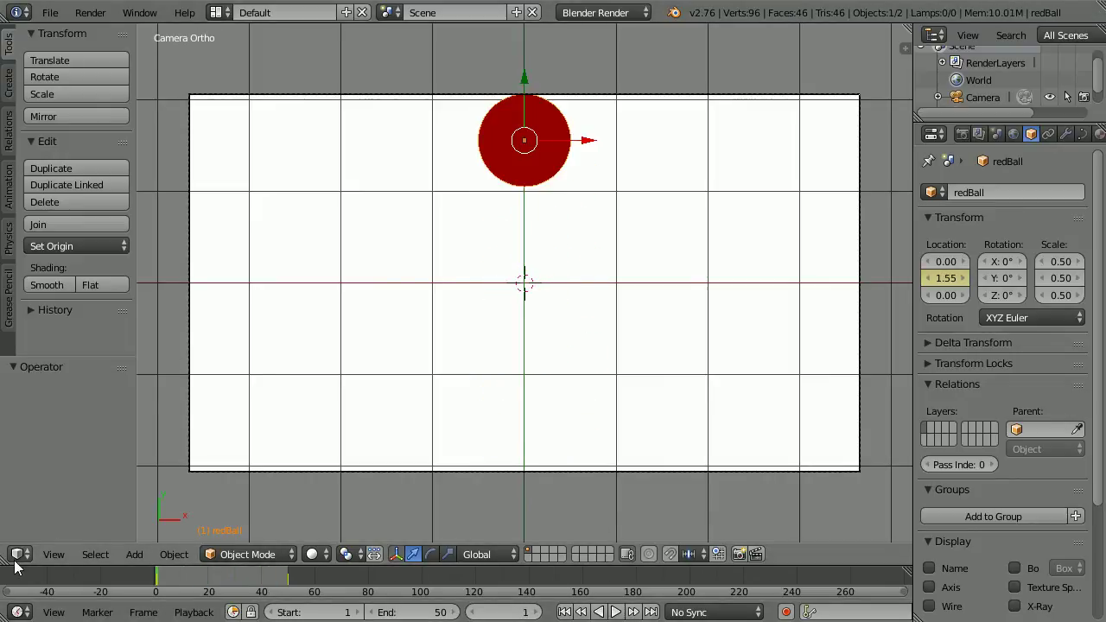
pyautogui.moveTo(7, 560); pyautogui.dragTo(45, 370)
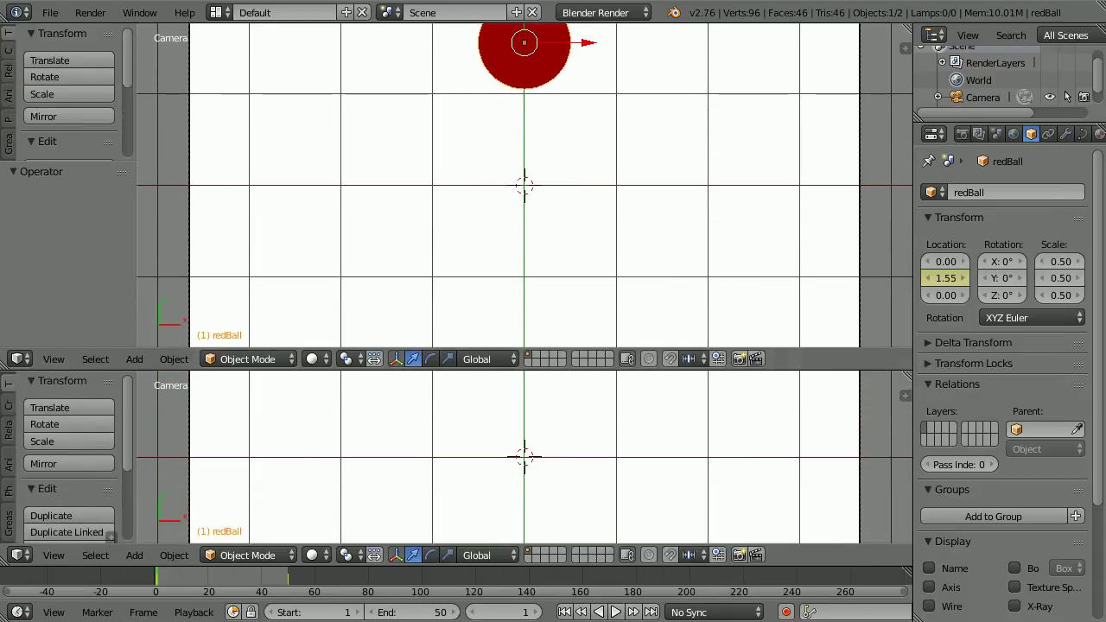
# Step: Make the lower area a Graph Editor with its sidebar scrolled to Active Keyframe
pyautogui.click(19, 555)
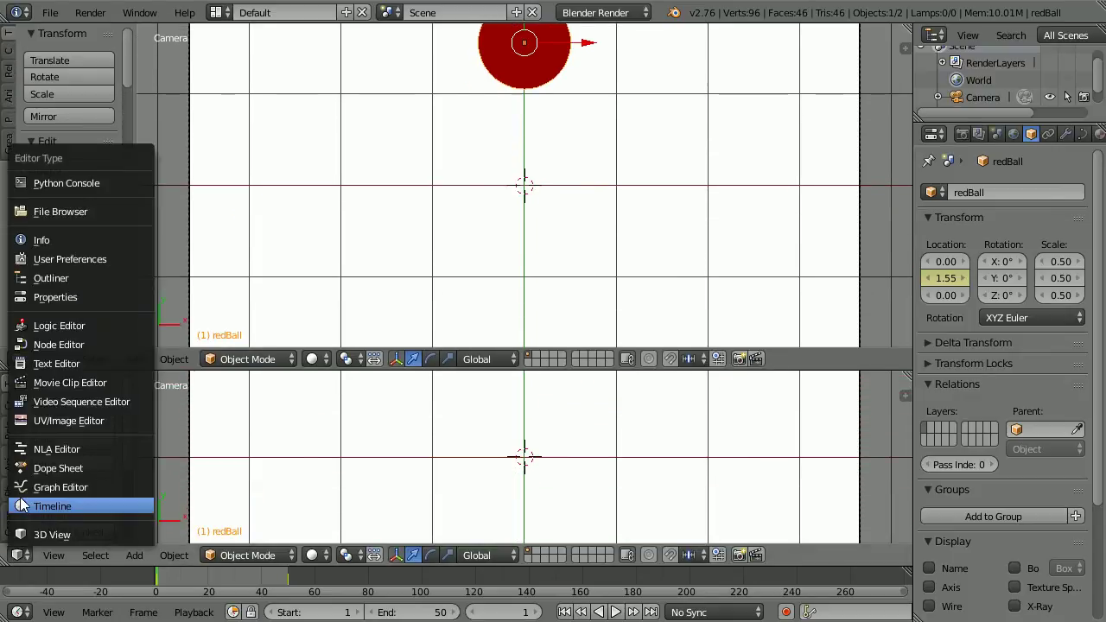
pyautogui.click(95, 486)
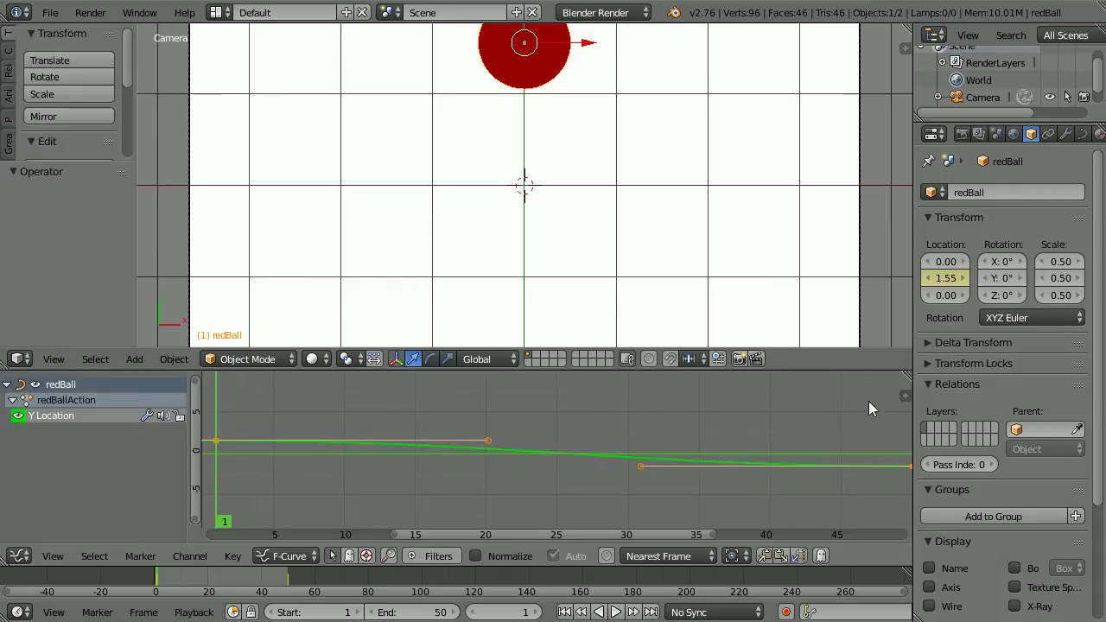
pyautogui.press('n')
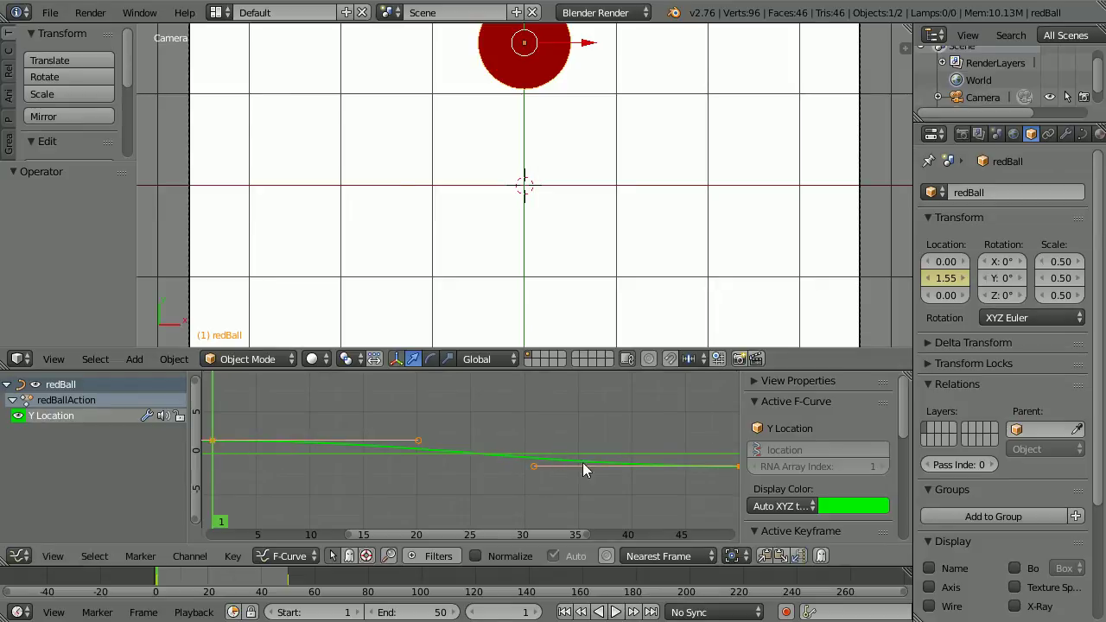
pyautogui.moveTo(908, 412); pyautogui.dragTo(913, 461)
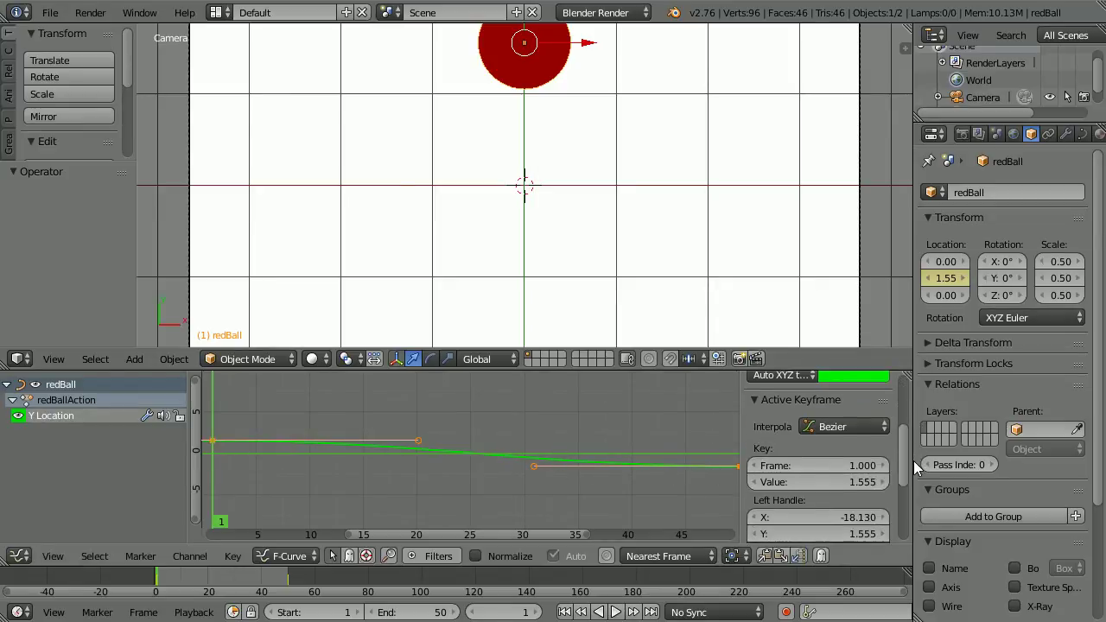
# Step: Set the frame-1 keyframe to Quadratic interpolation with Ease In and Out
pyautogui.click(842, 427)
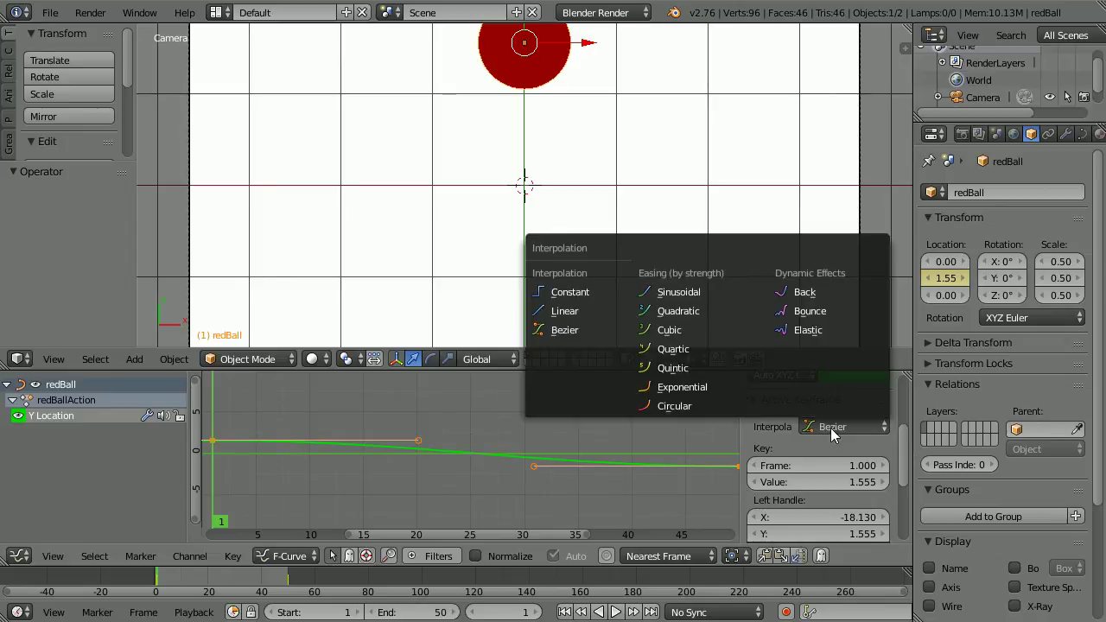
pyautogui.click(713, 313)
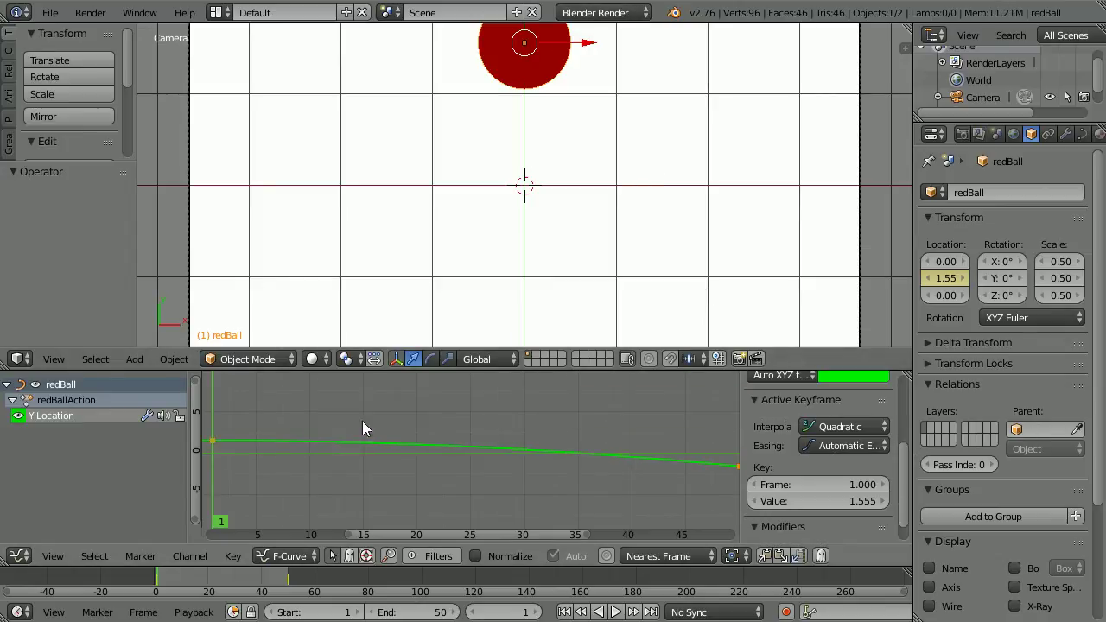
pyautogui.click(832, 447)
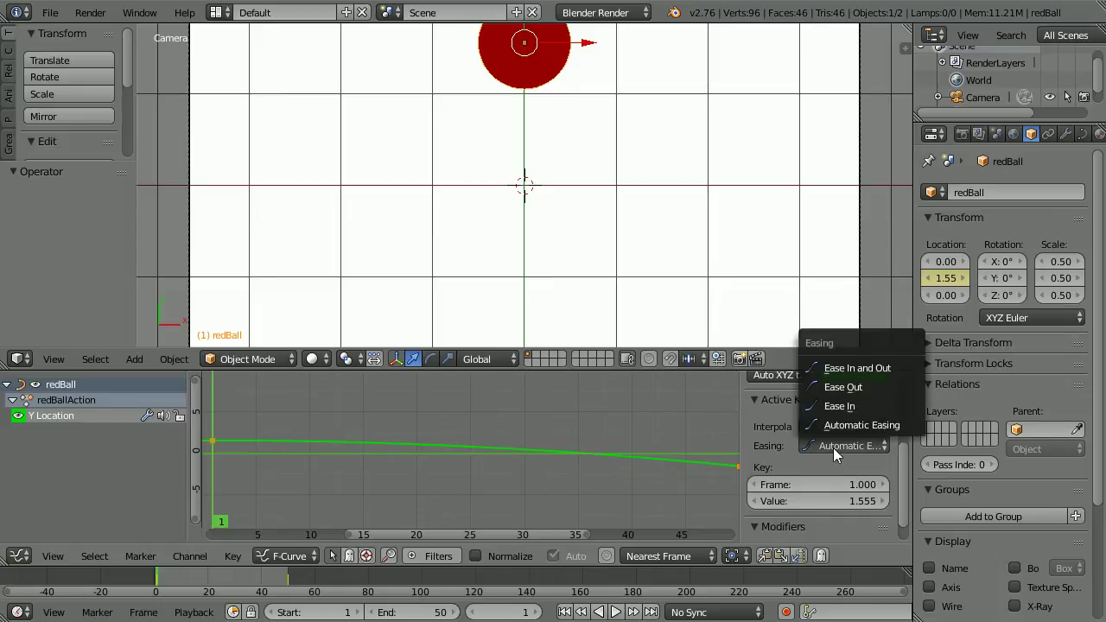
pyautogui.click(901, 371)
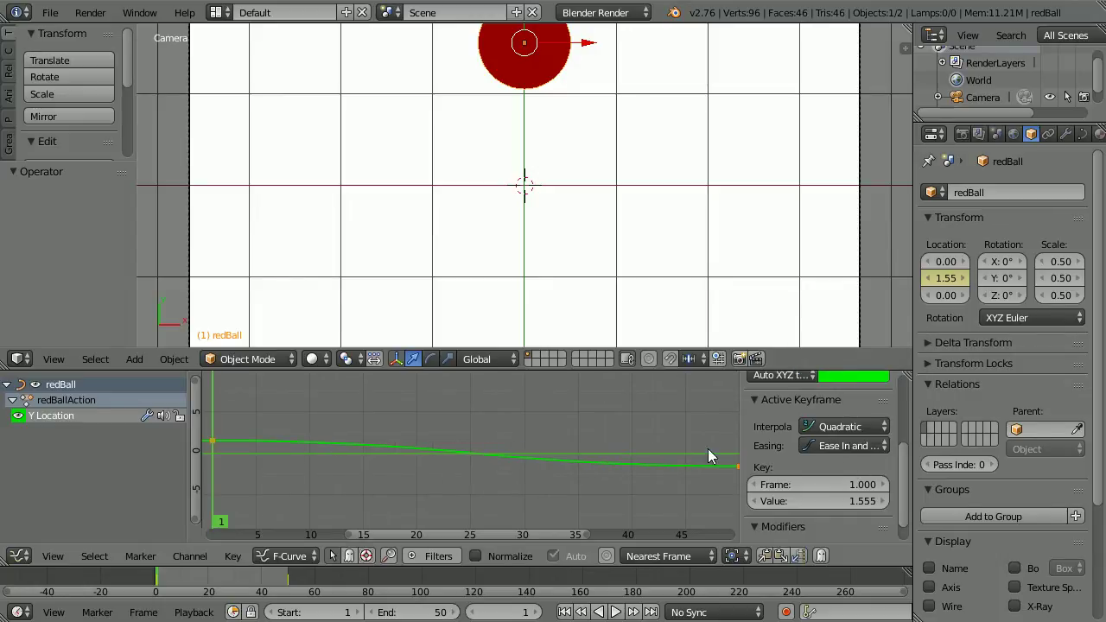
# Step: Try Ease Out and Ease In, finally settling on Automatic Easing
pyautogui.click(848, 453)
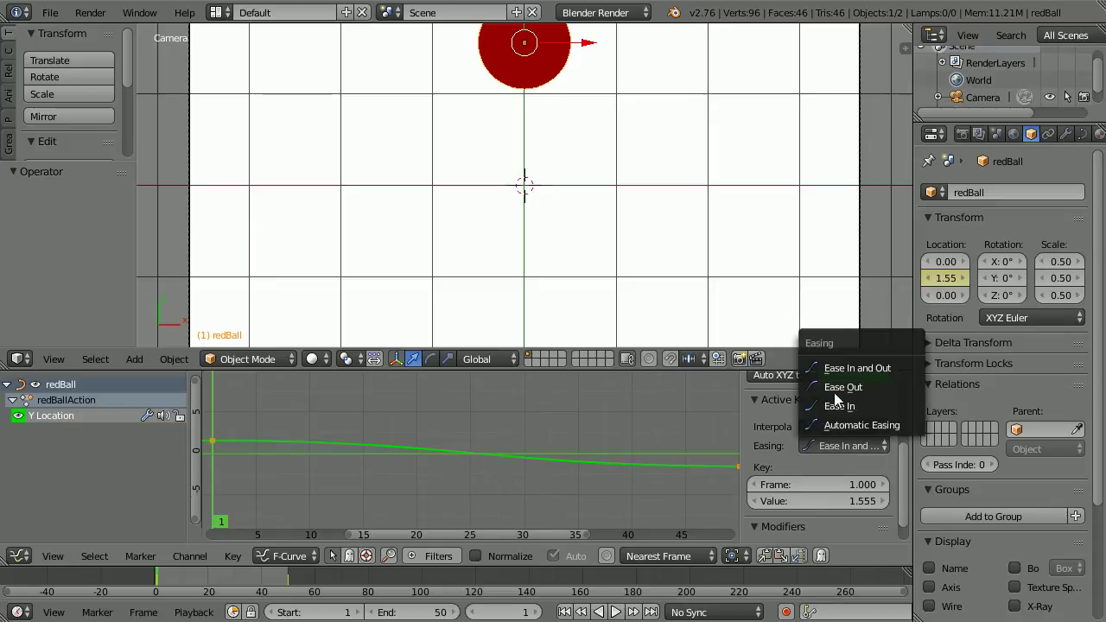
pyautogui.click(896, 387)
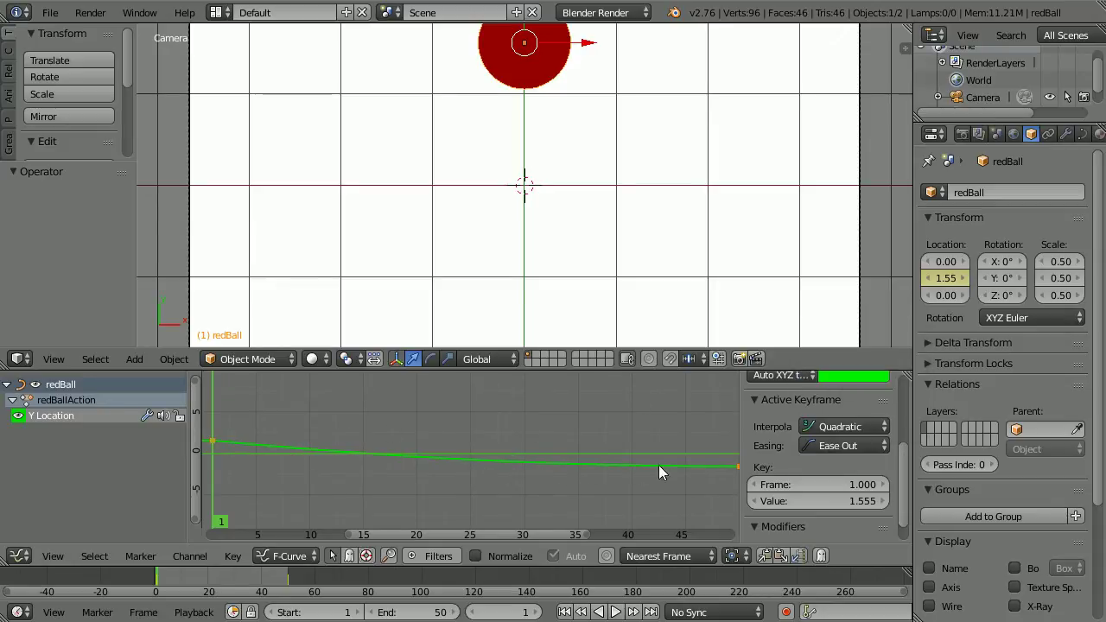
pyautogui.click(836, 445)
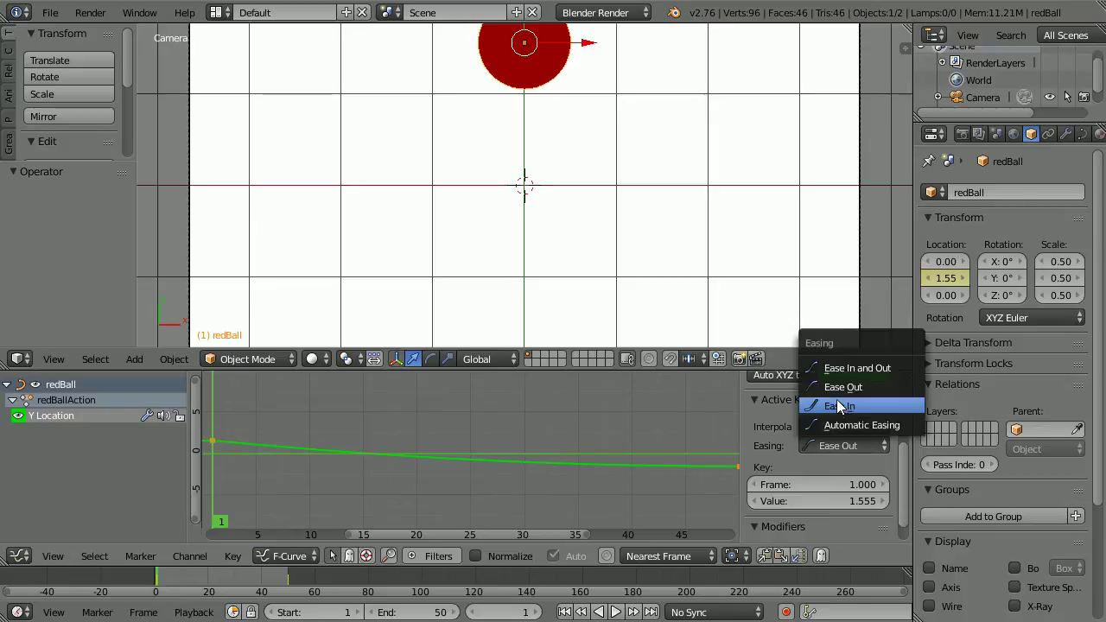
pyautogui.click(892, 407)
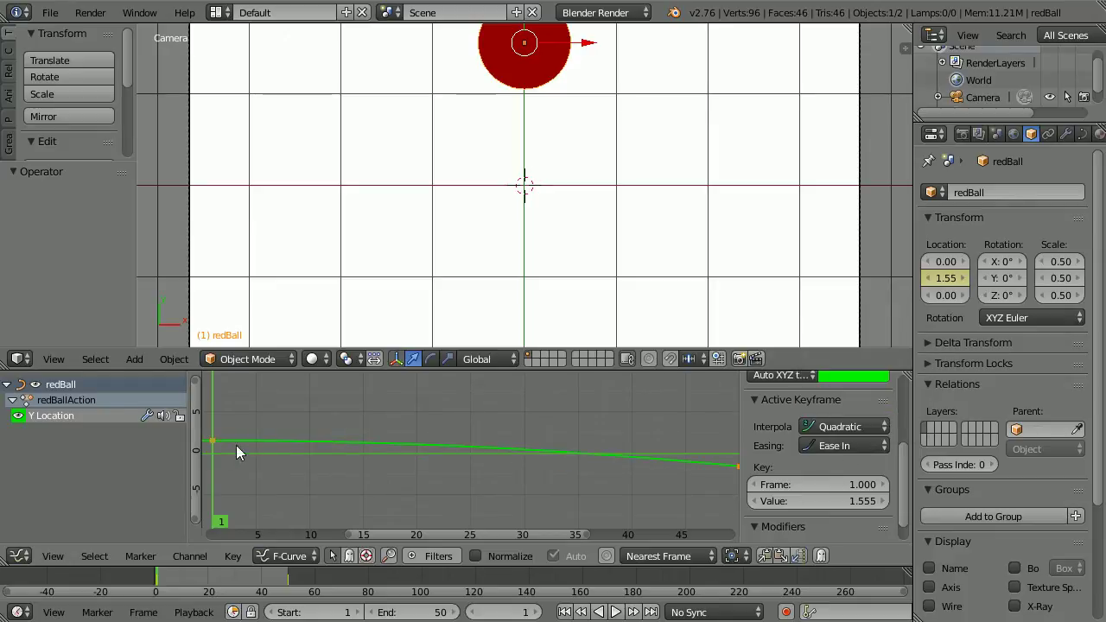
pyautogui.click(834, 445)
pyautogui.click(898, 425)
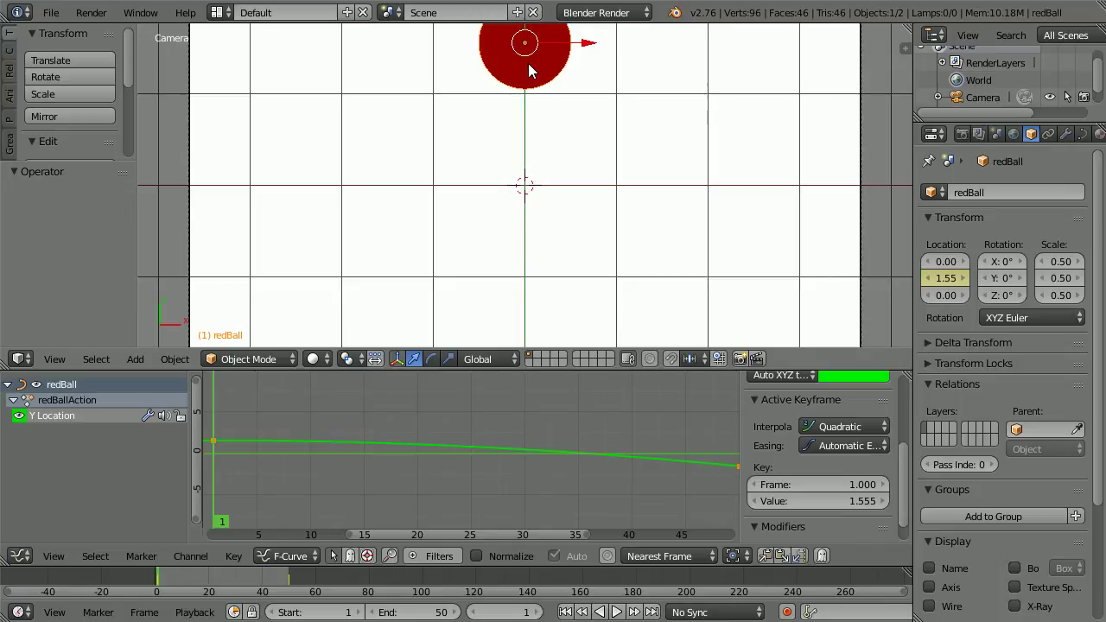
pyautogui.click(844, 447)
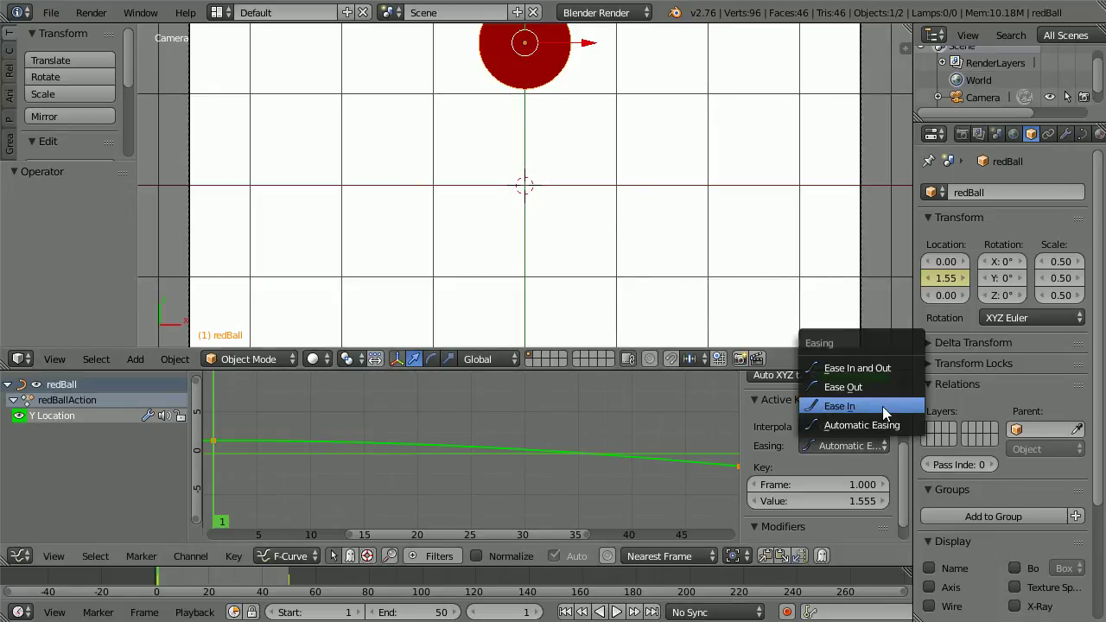
pyautogui.click(882, 406)
pyautogui.click(619, 611)
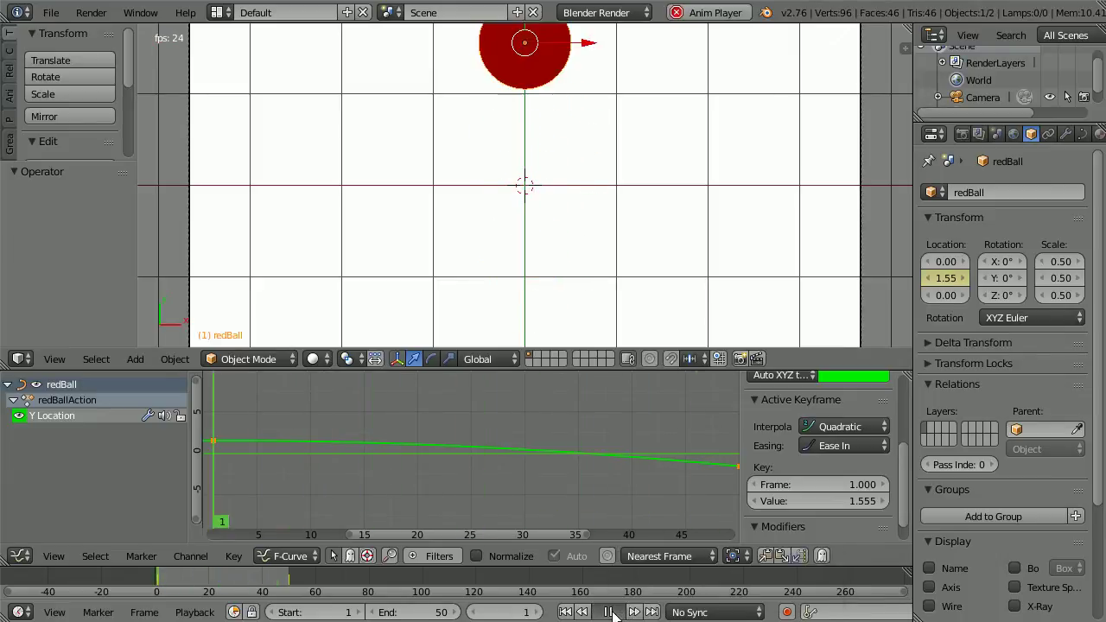
pyautogui.click(611, 613)
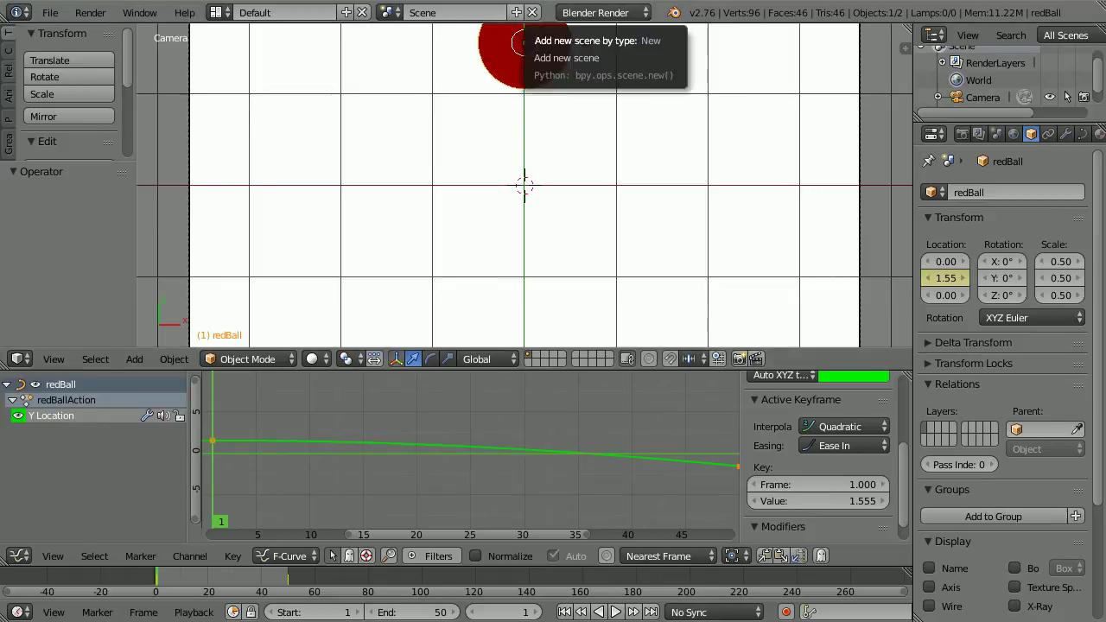
# Step: Hide redBall in the Outliner and load amxCar.png into a UV/Image Editor that replaces the Graph Editor
pyautogui.moveTo(986, 118); pyautogui.dragTo(989, 166)
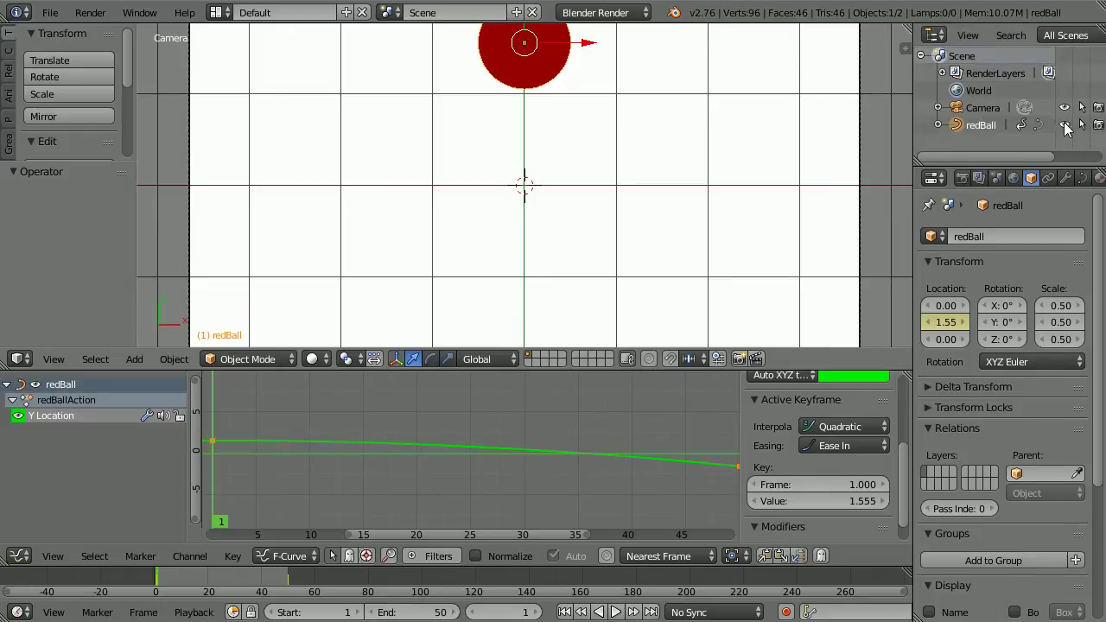
pyautogui.click(1064, 125)
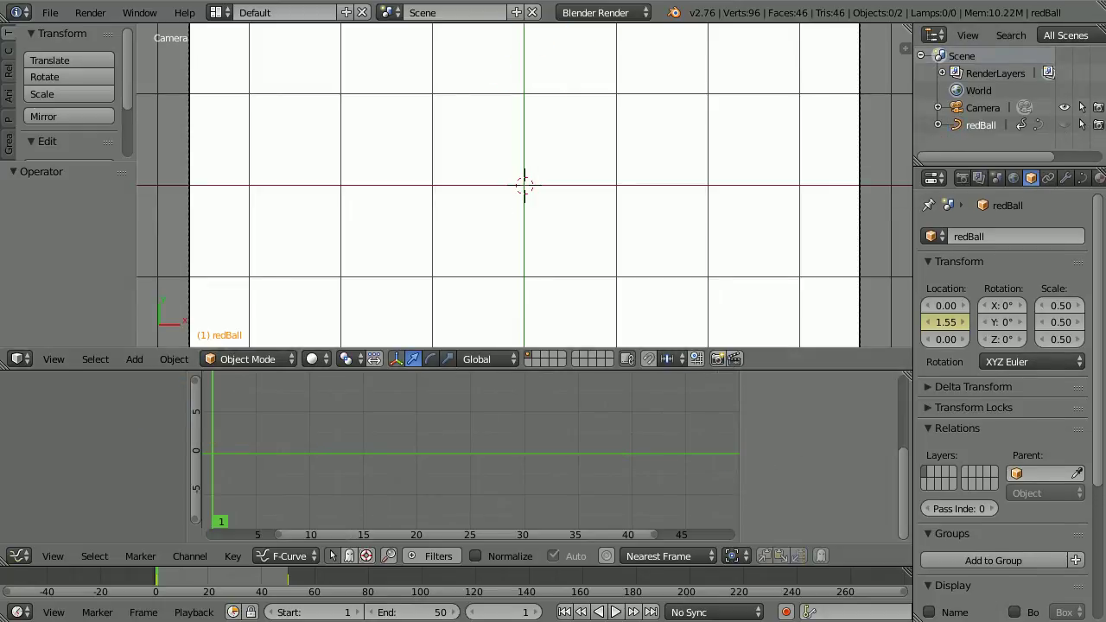
pyautogui.click(16, 558)
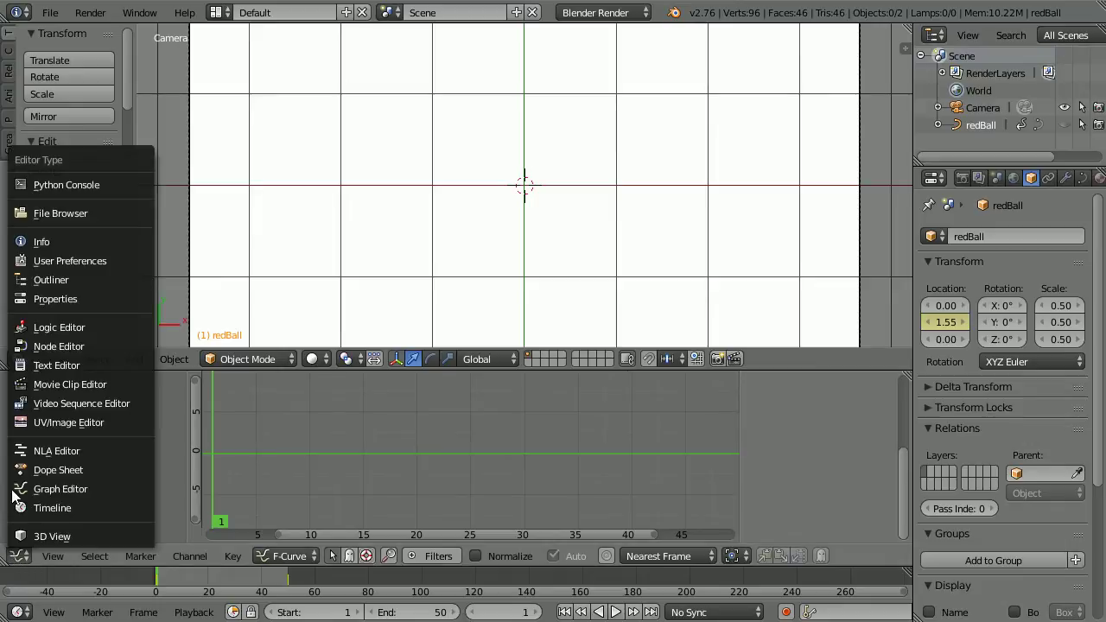
pyautogui.click(121, 420)
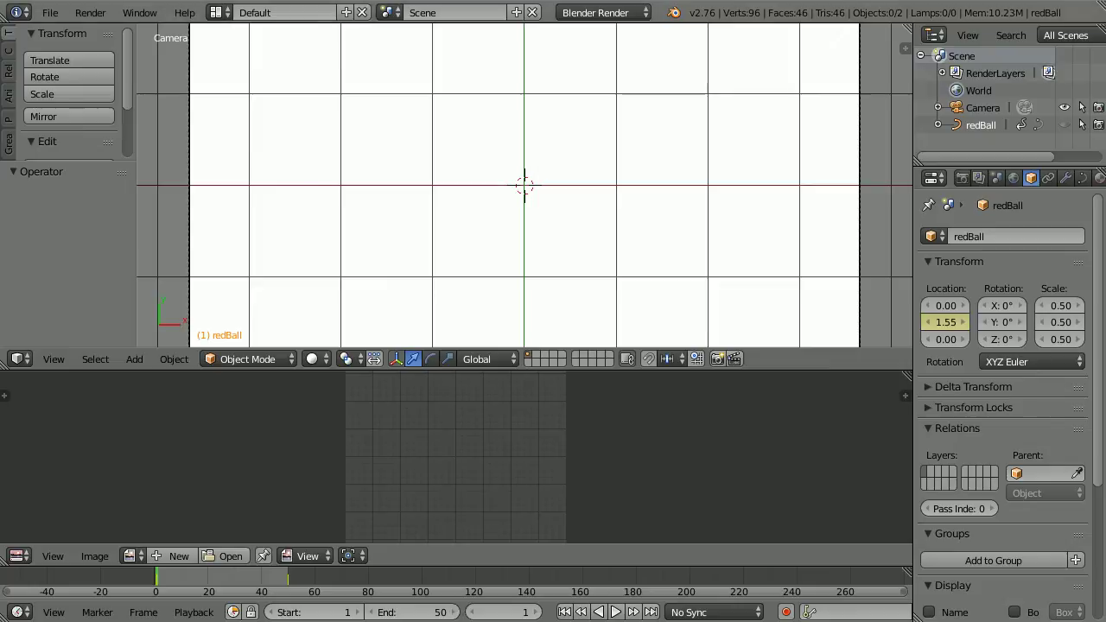
pyautogui.click(229, 555)
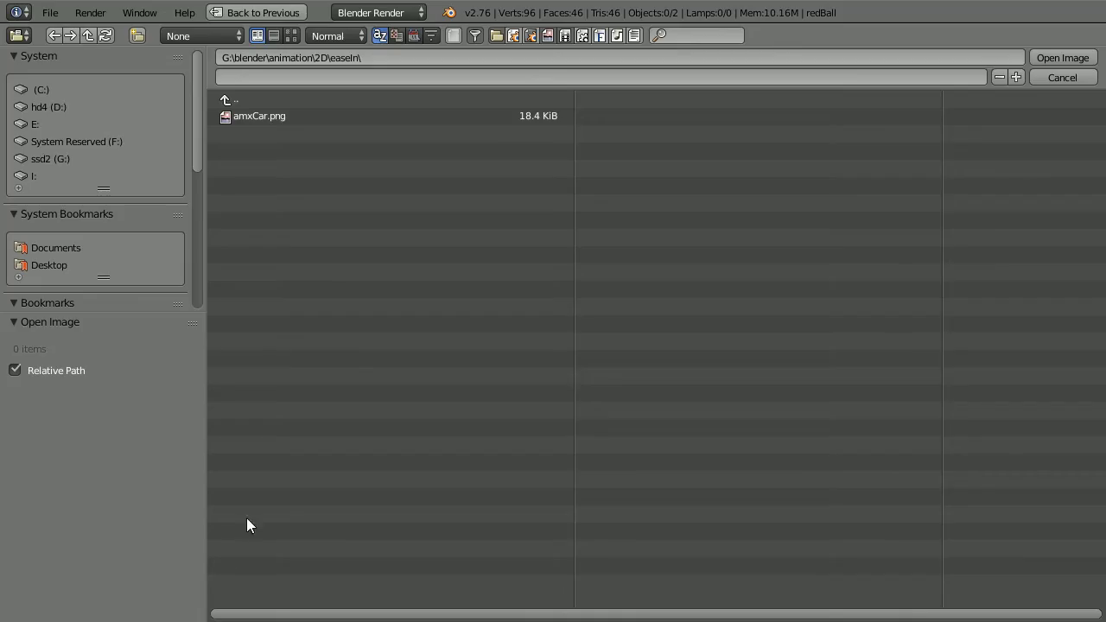
pyautogui.click(247, 118)
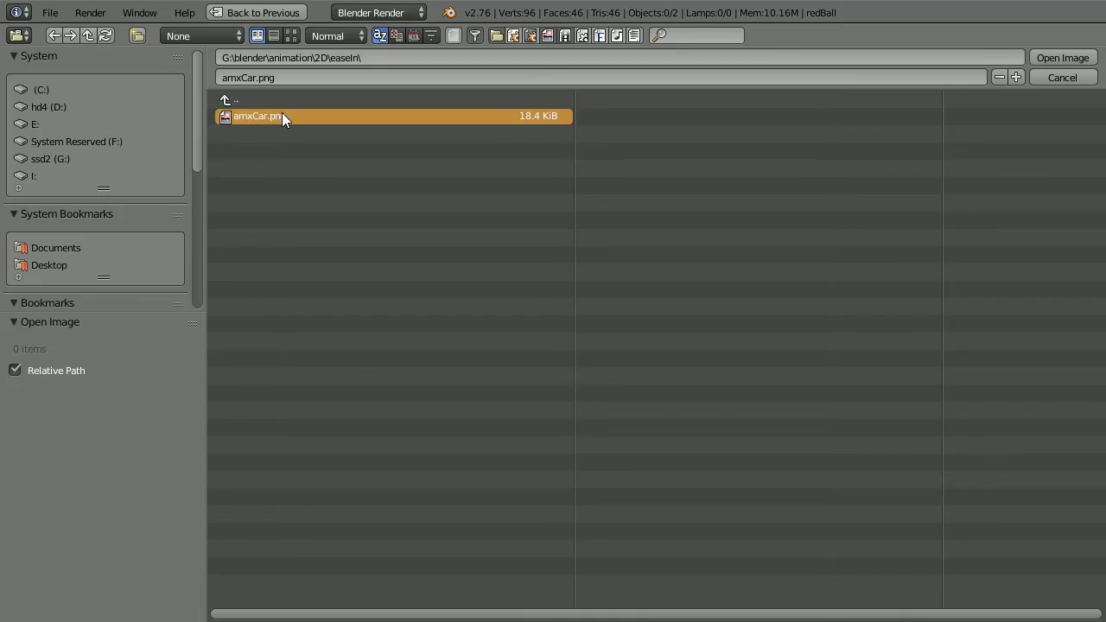
pyautogui.click(1052, 58)
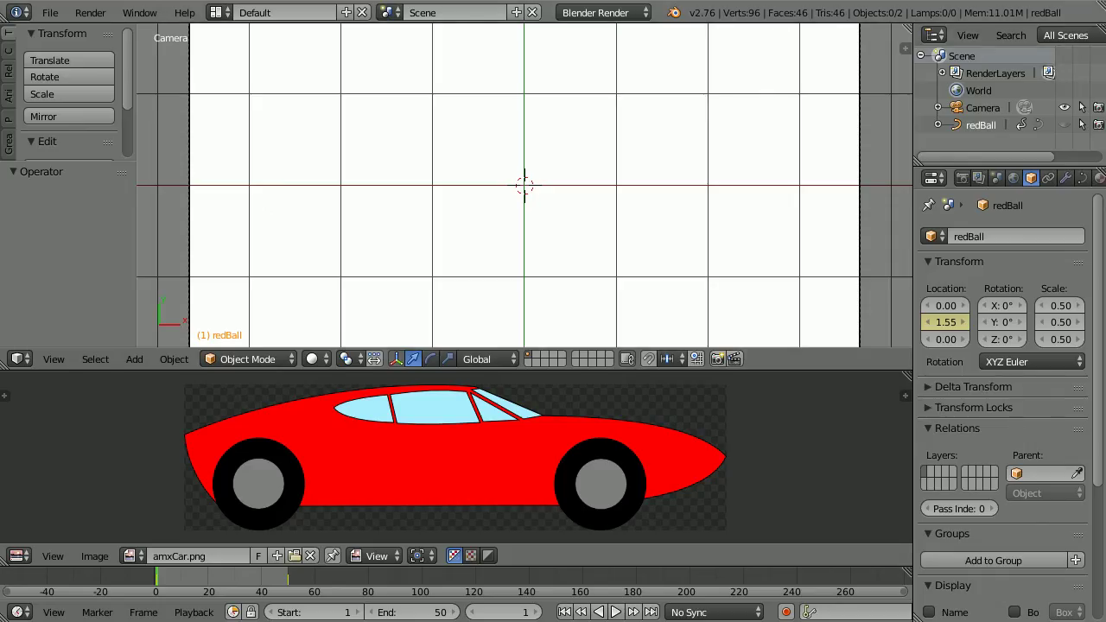
# Step: Add a Plane mesh at the scene origin and show amxCar.png's 628 x 169 image properties
pyautogui.click(136, 358)
pyautogui.moveTo(143, 339)
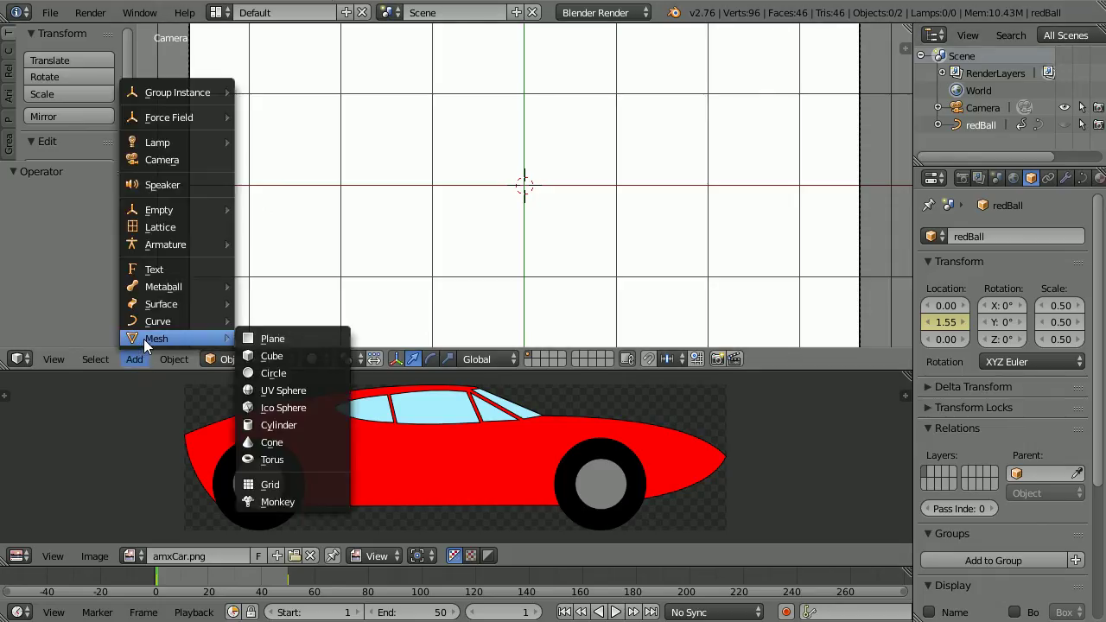
pyautogui.click(322, 338)
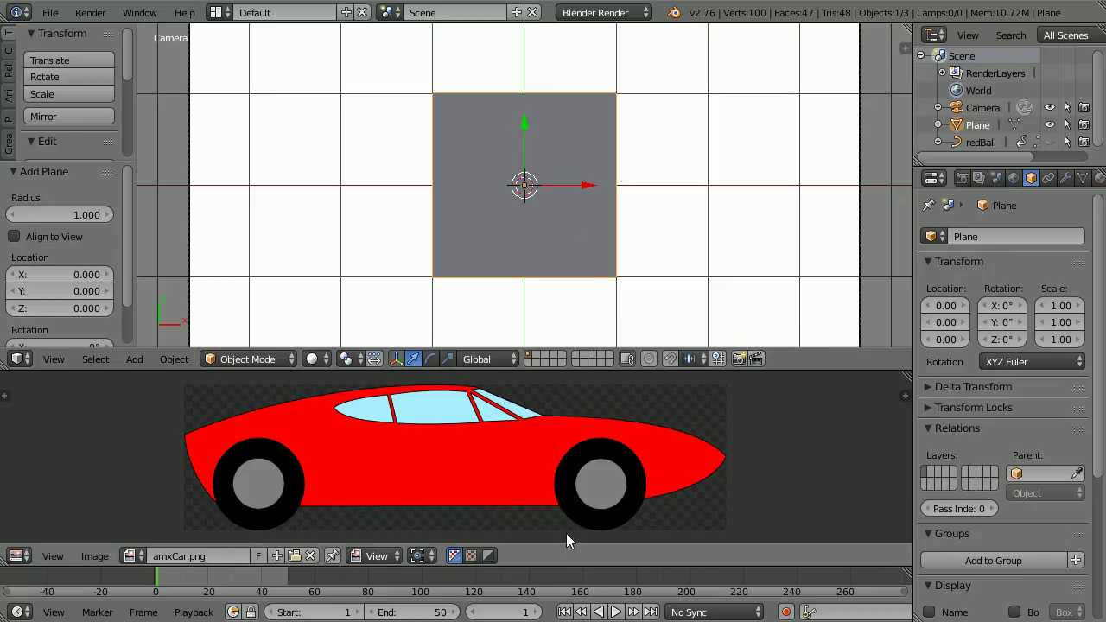
pyautogui.click(904, 396)
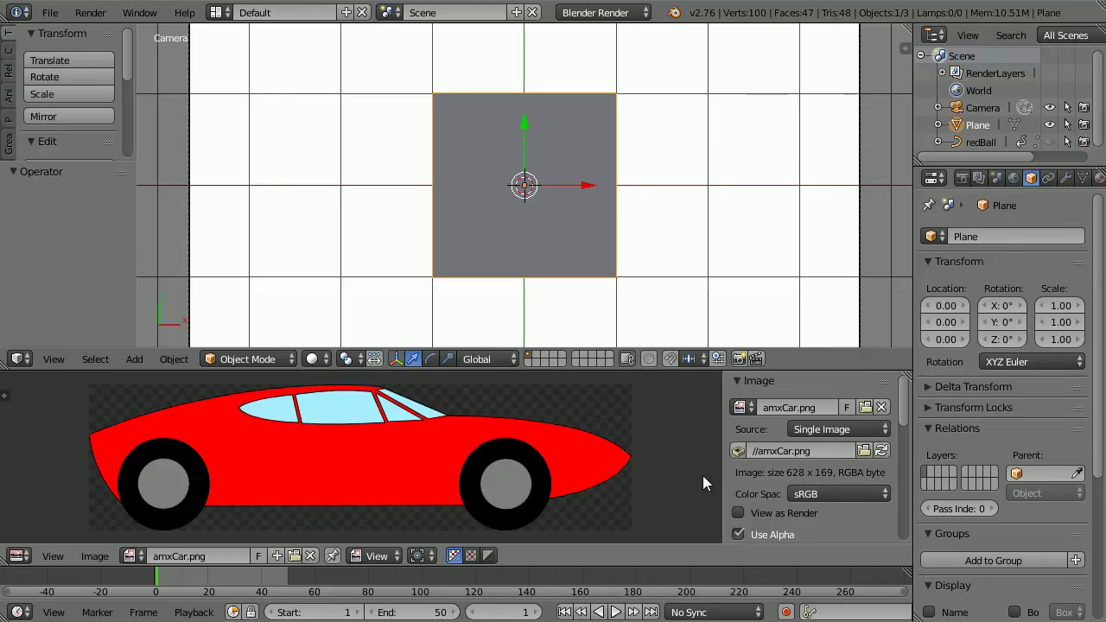
# Step: Scale the plane to 0.628 in X and 0.169 in Y to match the car image
pyautogui.click(1057, 306)
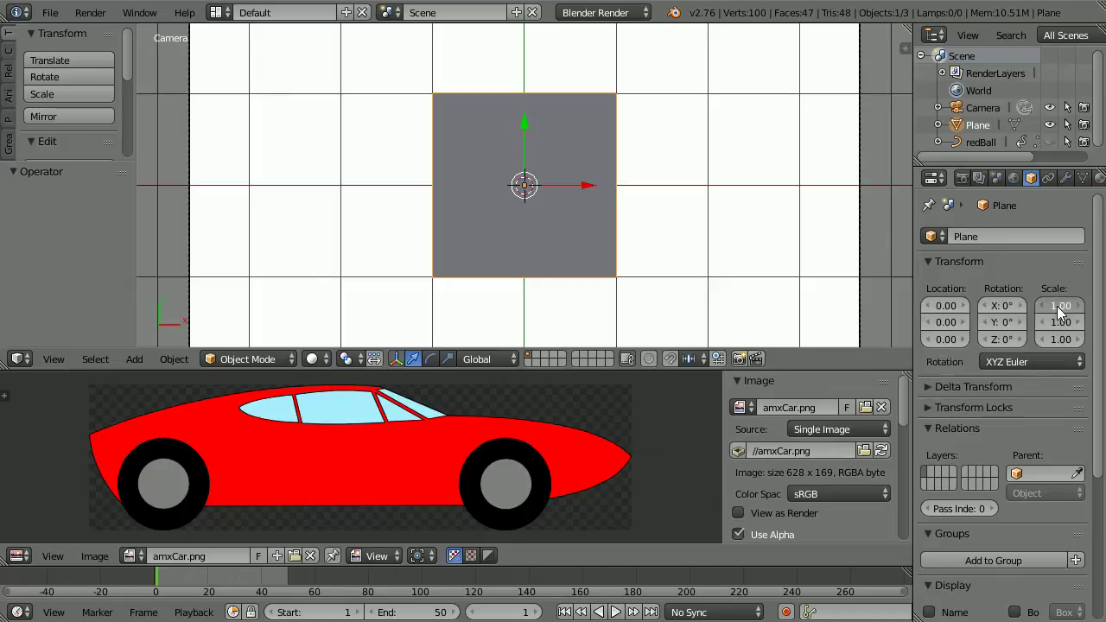
pyautogui.press('BackSpace')
pyautogui.write('.628')
pyautogui.press('Return')
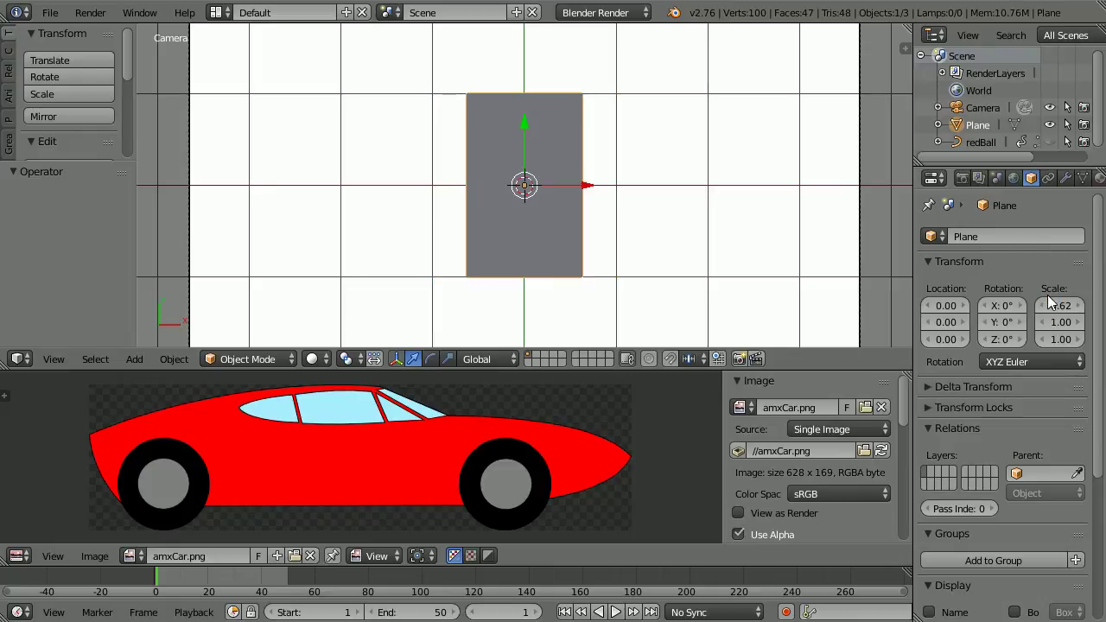
pyautogui.write('169')
pyautogui.press('Return')
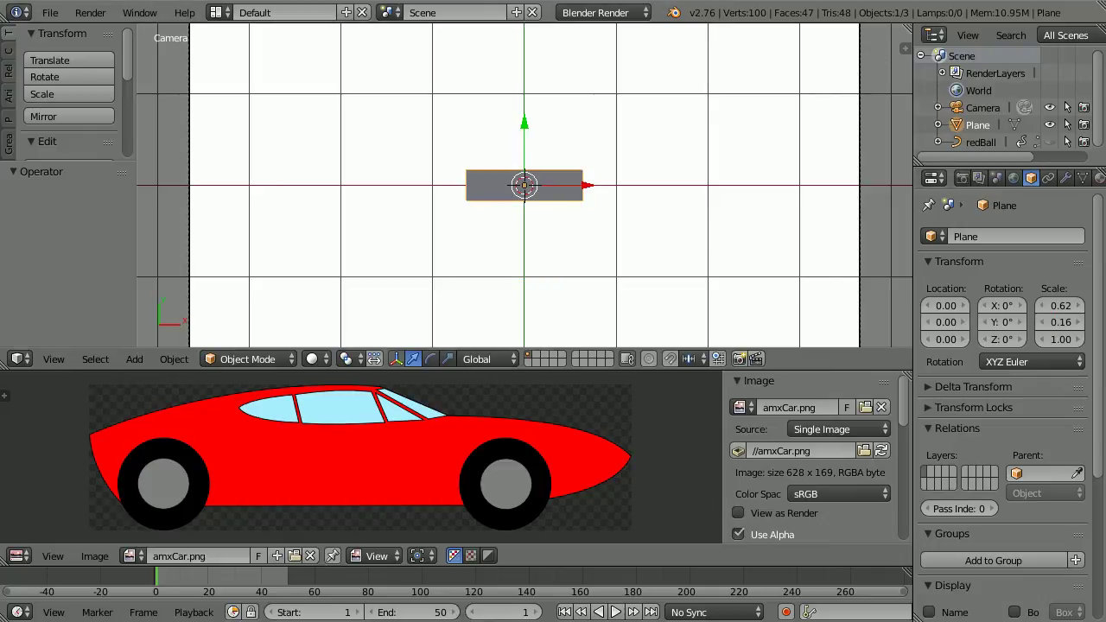
# Step: Switch the plane into Edit Mode
pyautogui.click(247, 357)
pyautogui.click(275, 318)
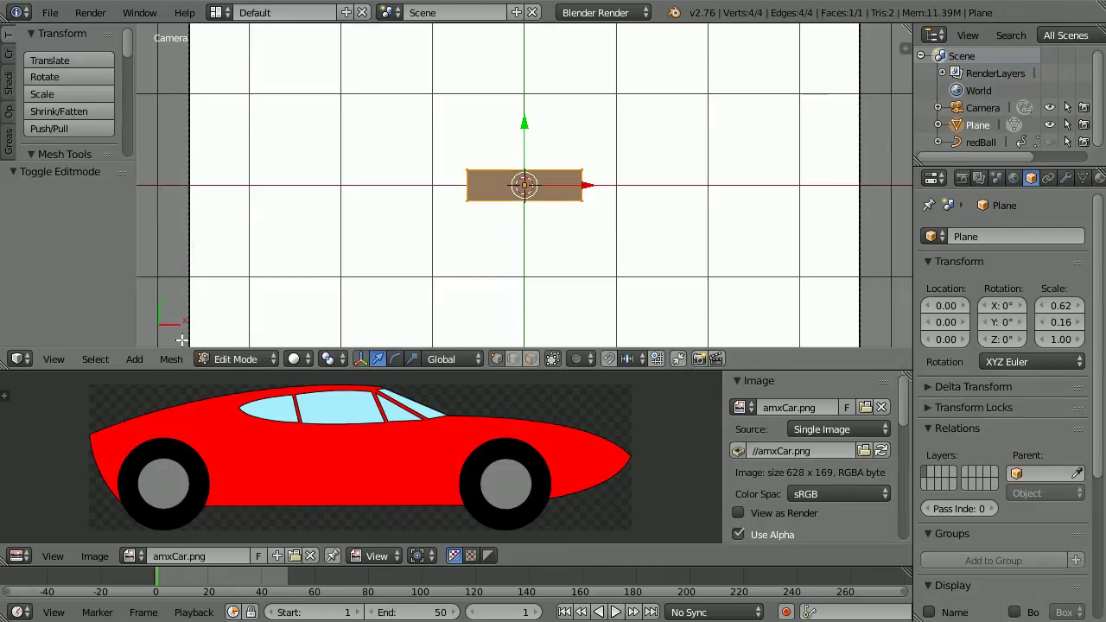
pyautogui.click(173, 360)
pyautogui.moveTo(185, 221)
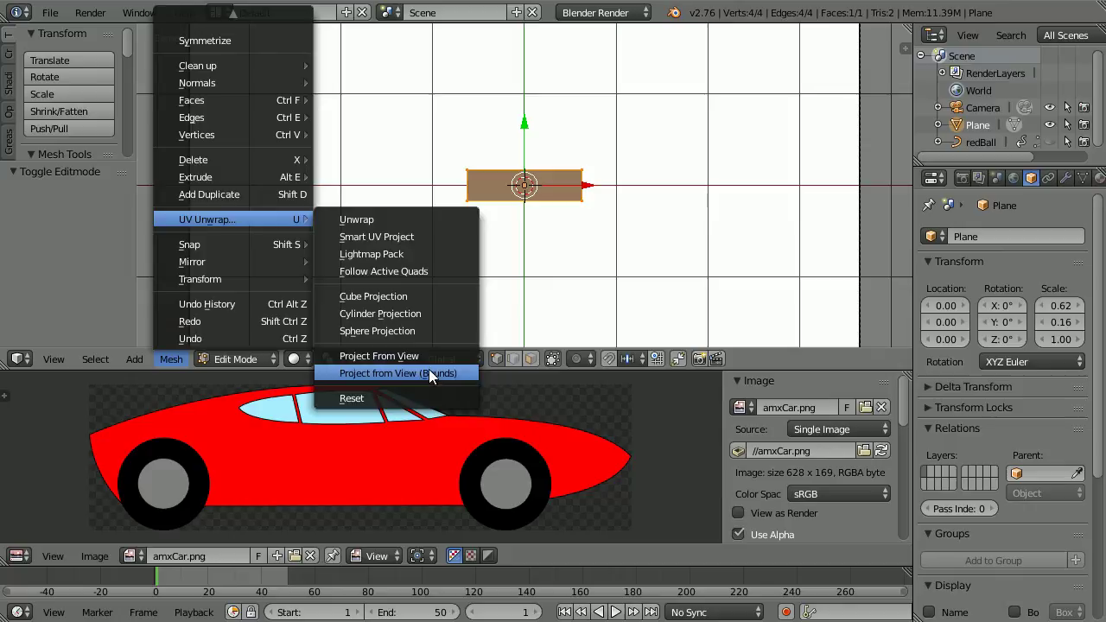
# Step: Unwrap the plane with Project from View (Bounds), use Texture shading, and return to Object Mode
pyautogui.click(463, 370)
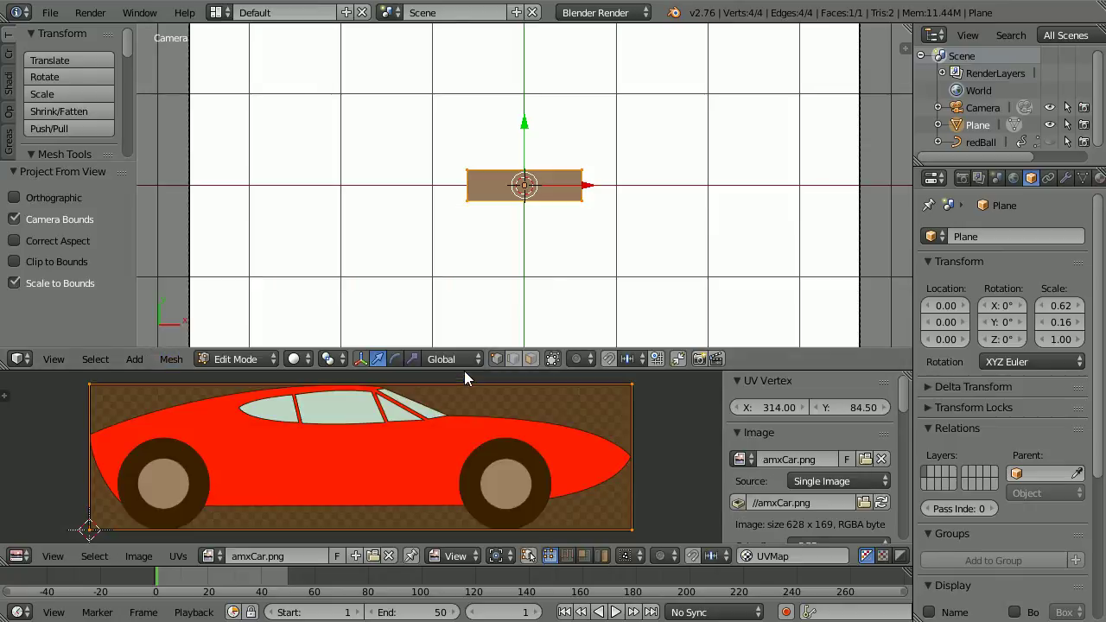
pyautogui.click(296, 359)
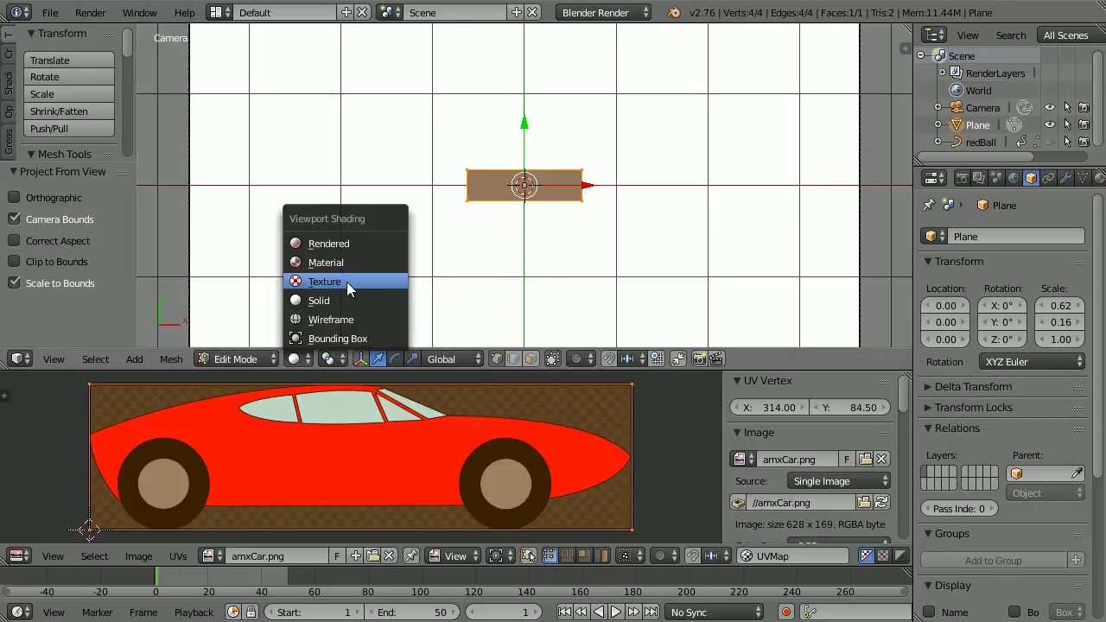
pyautogui.click(346, 282)
pyautogui.click(238, 359)
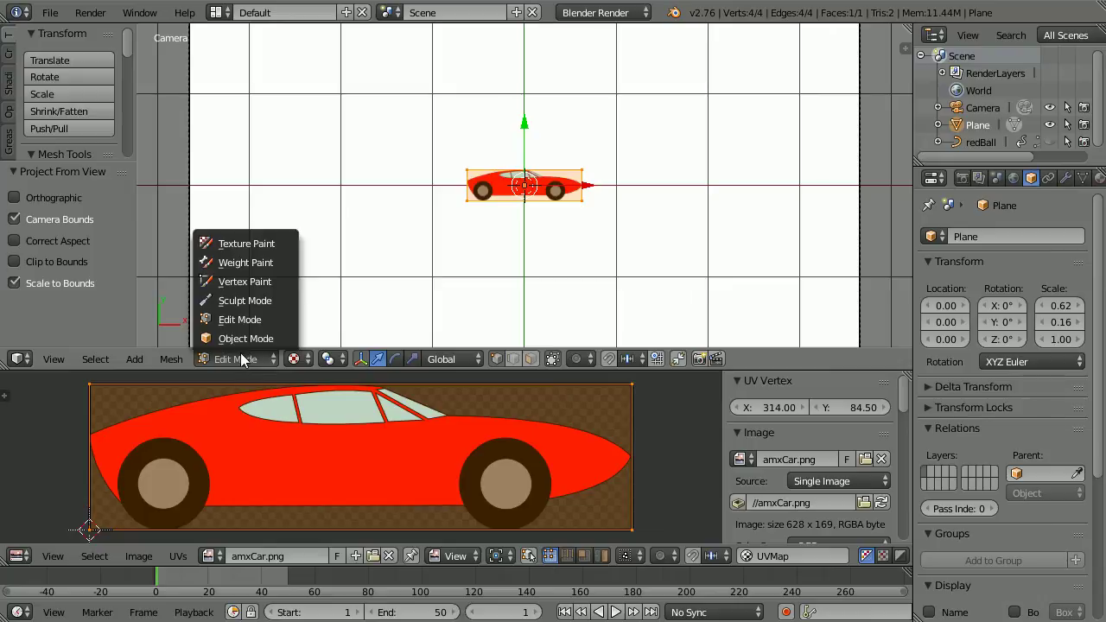
pyautogui.click(242, 337)
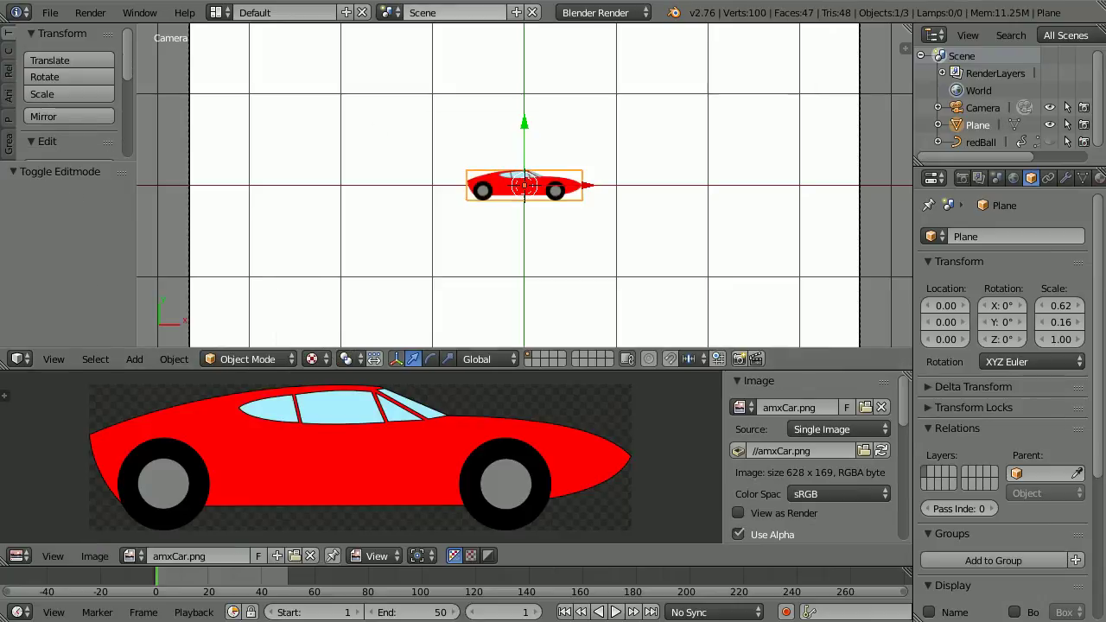
# Step: Rename the plane to redCar and bring up its Material properties
pyautogui.click(973, 238)
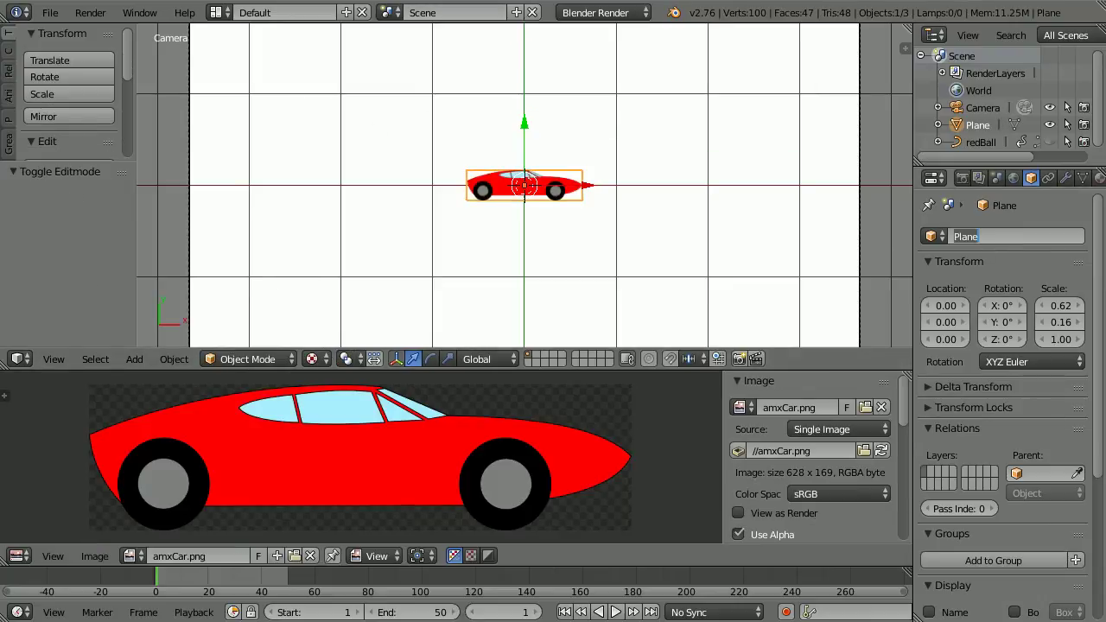
pyautogui.write('redCar')
pyautogui.press('Return')
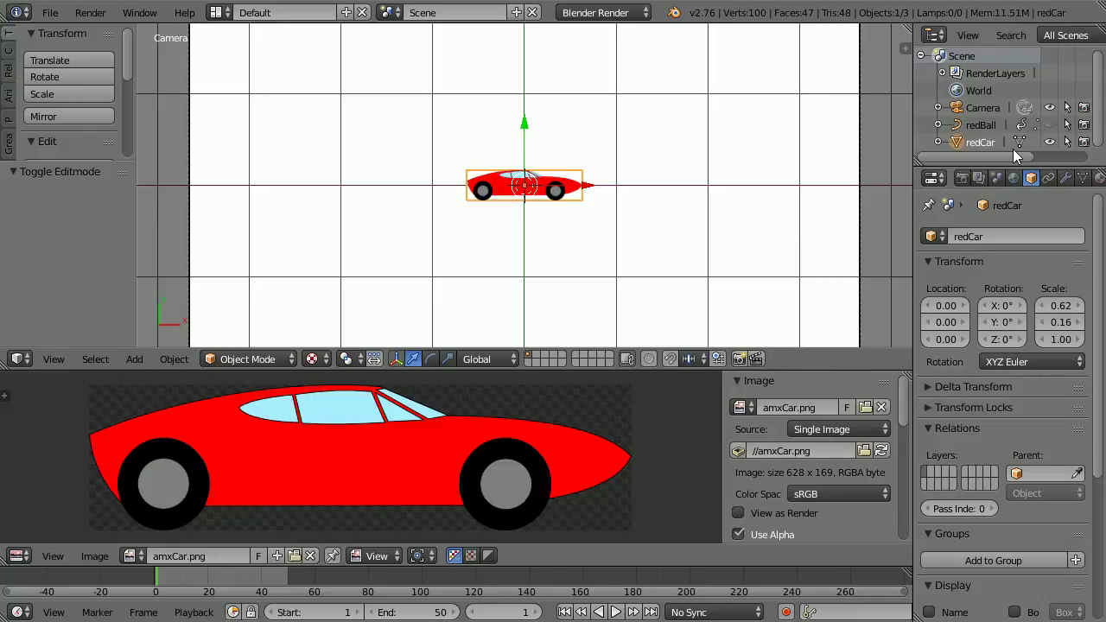
pyautogui.click(1099, 178)
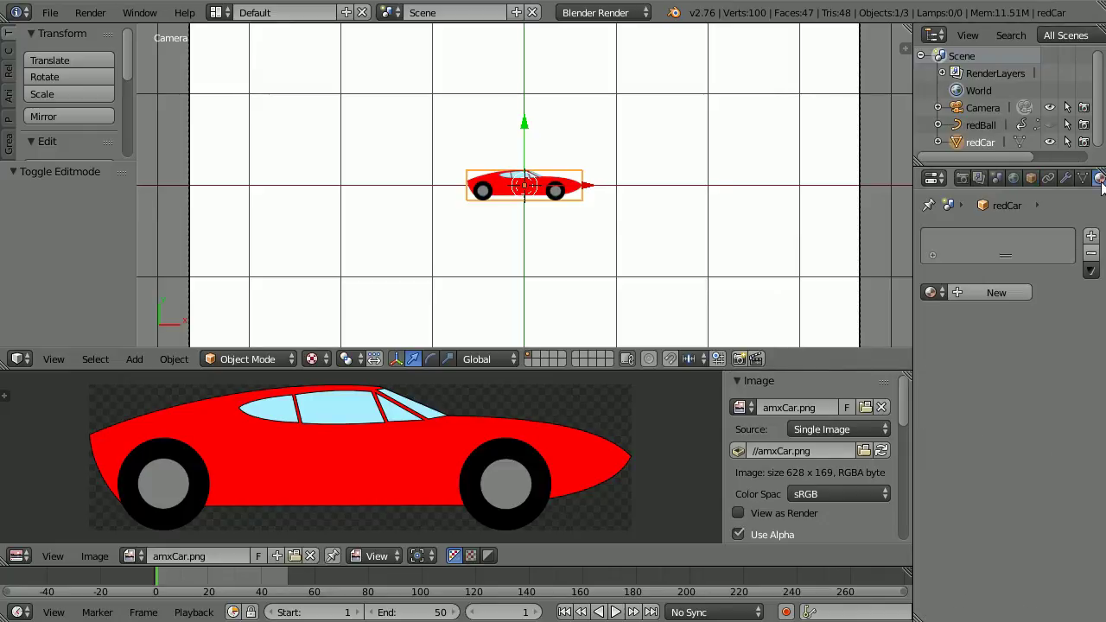
# Step: Create a new Shadeless material for redCar with Z Transparency on and Alpha 0
pyautogui.click(993, 291)
pyautogui.moveTo(1095, 307)
pyautogui.mouseDown()
pyautogui.moveTo(1092, 406)
pyautogui.moveTo(1081, 415)
pyautogui.mouseUp()
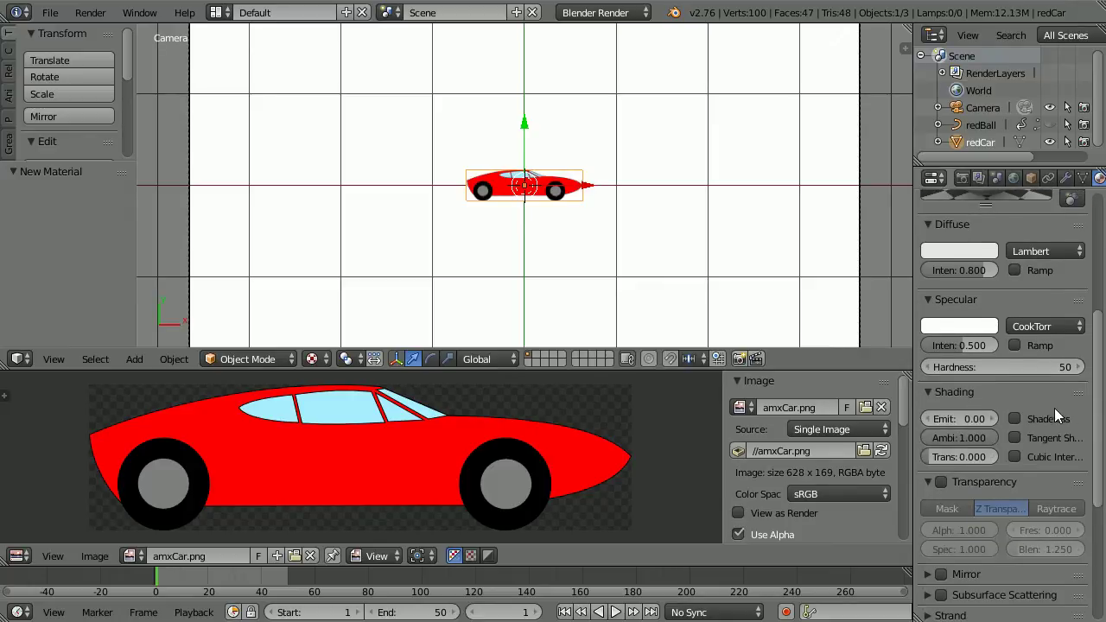
pyautogui.click(1014, 419)
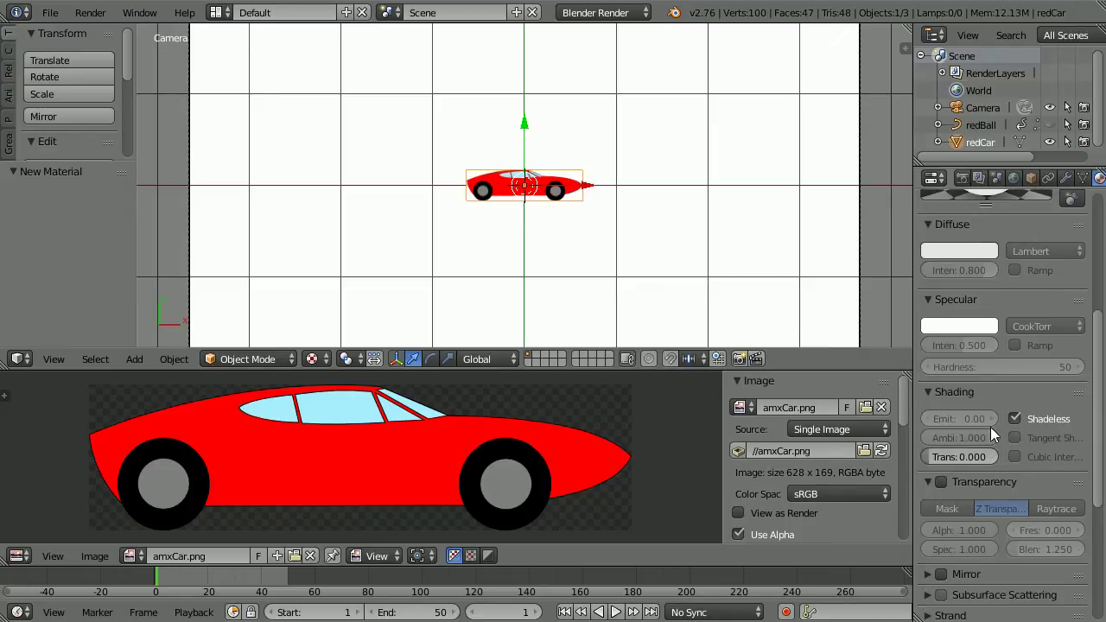
pyautogui.click(941, 482)
pyautogui.click(959, 530)
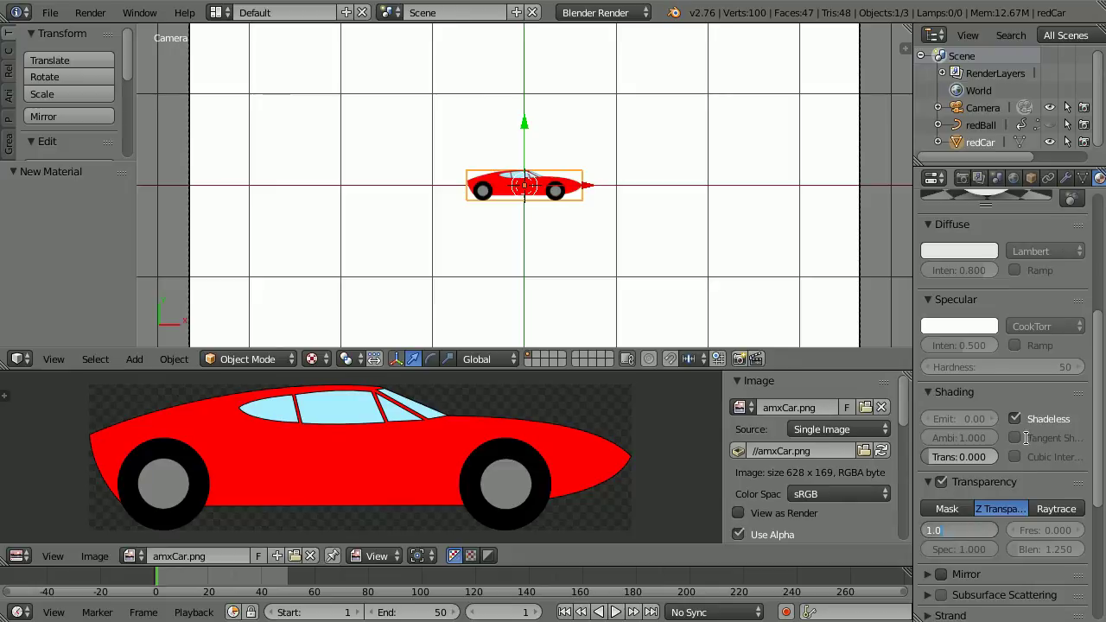
pyautogui.write('0')
pyautogui.press('Return')
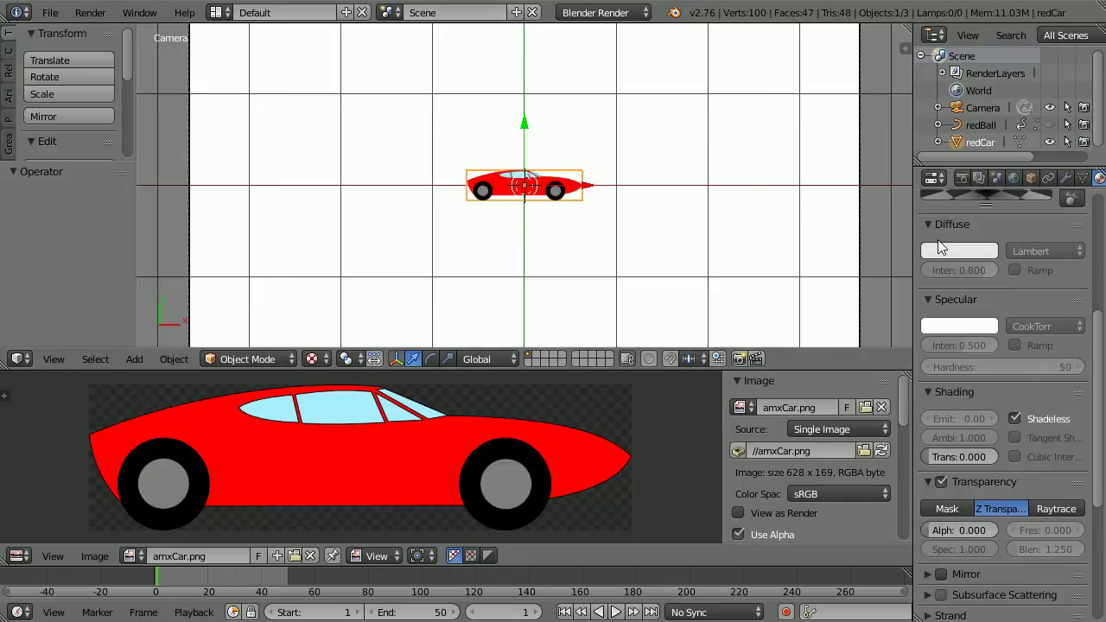
pyautogui.moveTo(912, 239); pyautogui.dragTo(888, 240)
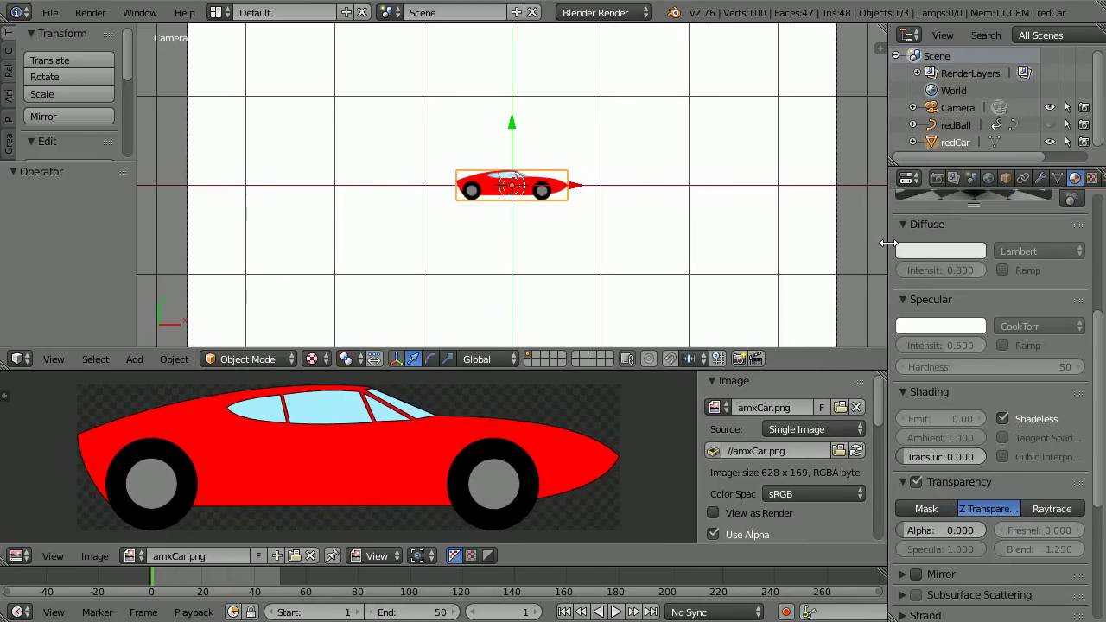
# Step: Add a new image texture using amxCar.png that influences both diffuse Color and Alpha
pyautogui.click(1091, 178)
pyautogui.click(1003, 369)
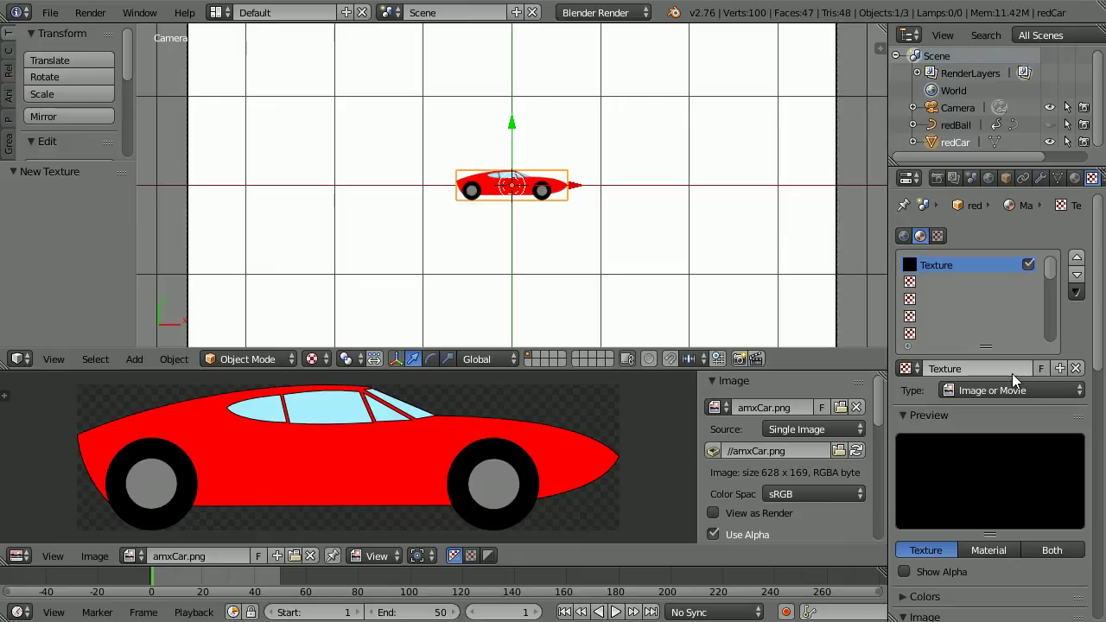
pyautogui.scroll(-6, 1095, 335)
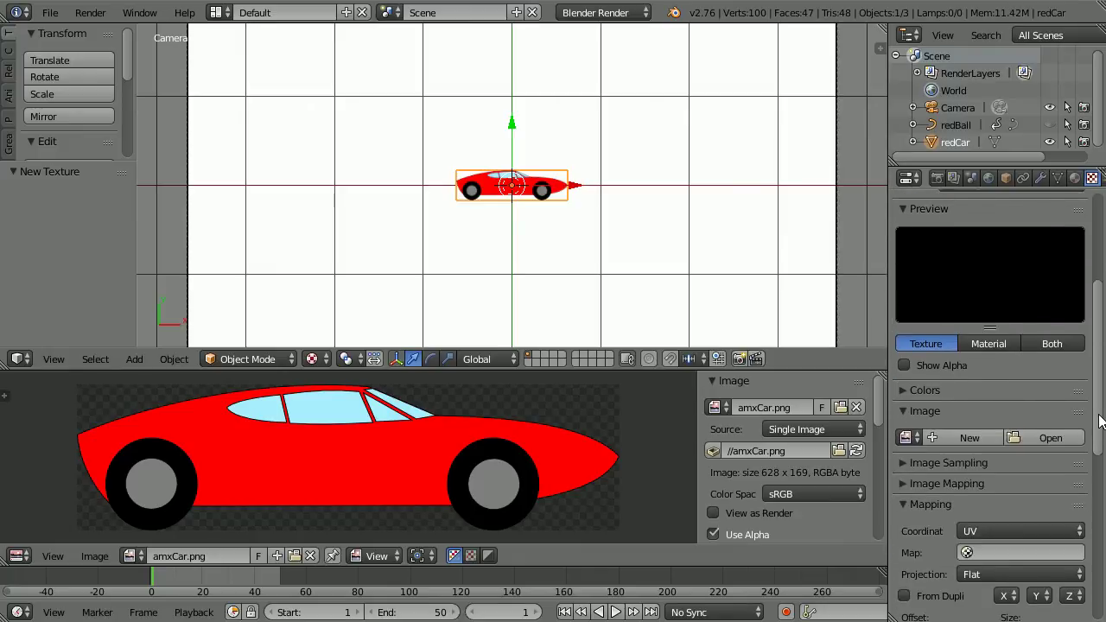
pyautogui.click(905, 437)
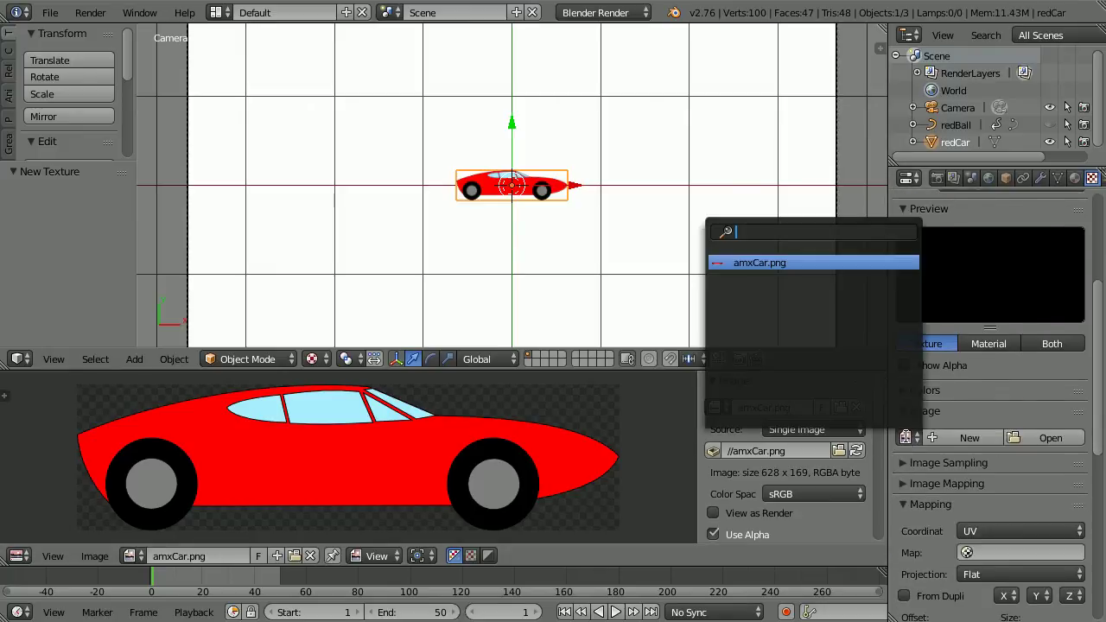
pyautogui.click(764, 263)
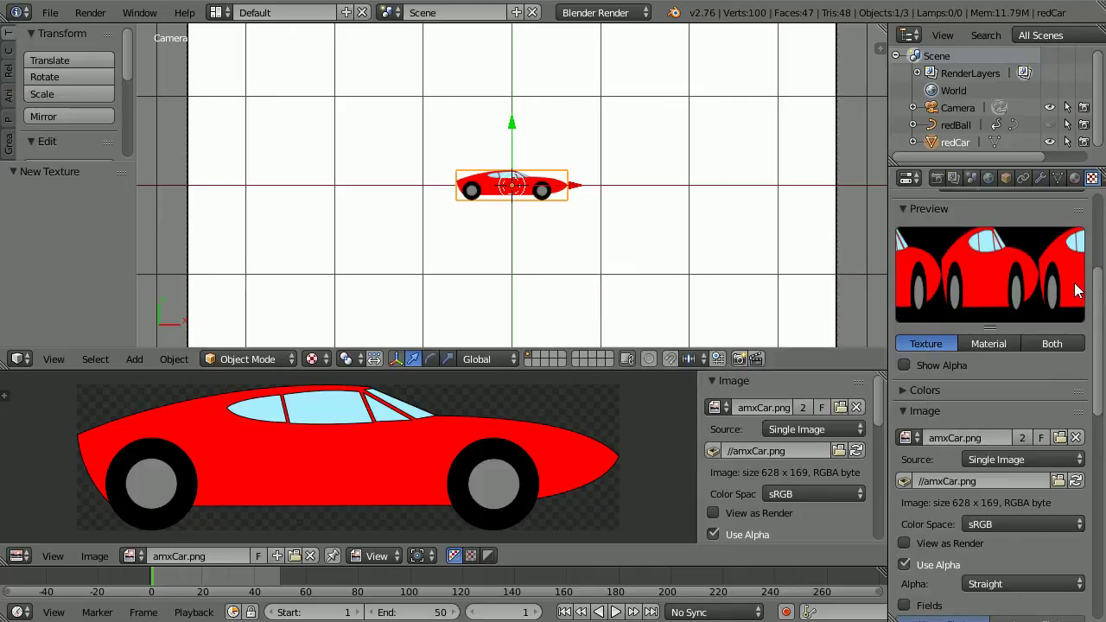
pyautogui.scroll(-2, 1101, 332)
pyautogui.scroll(-12, 1101, 332)
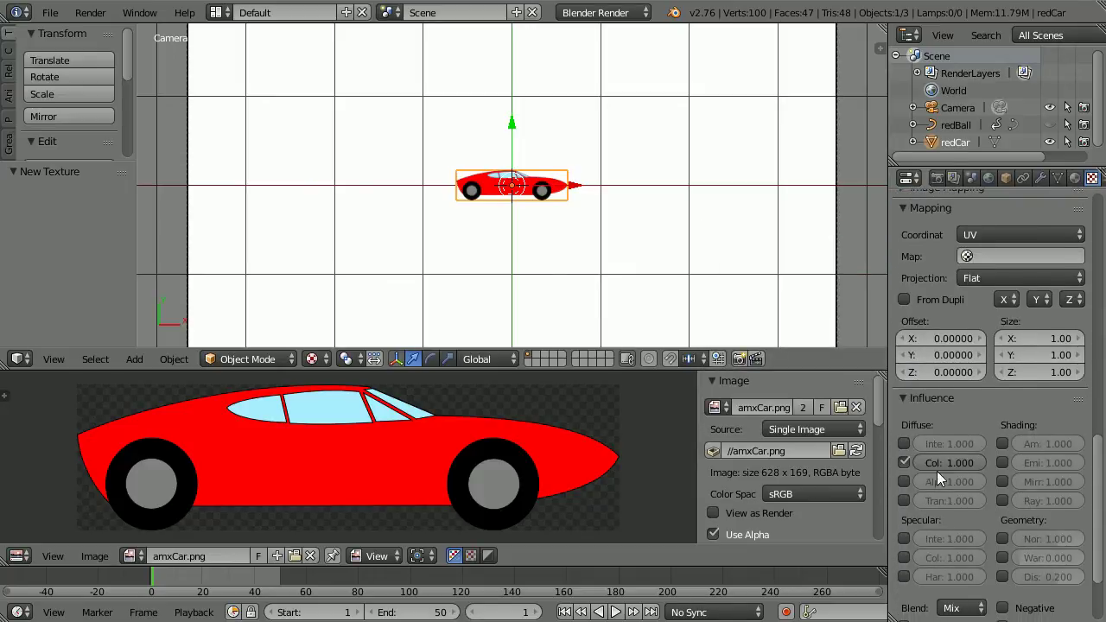
pyautogui.click(902, 481)
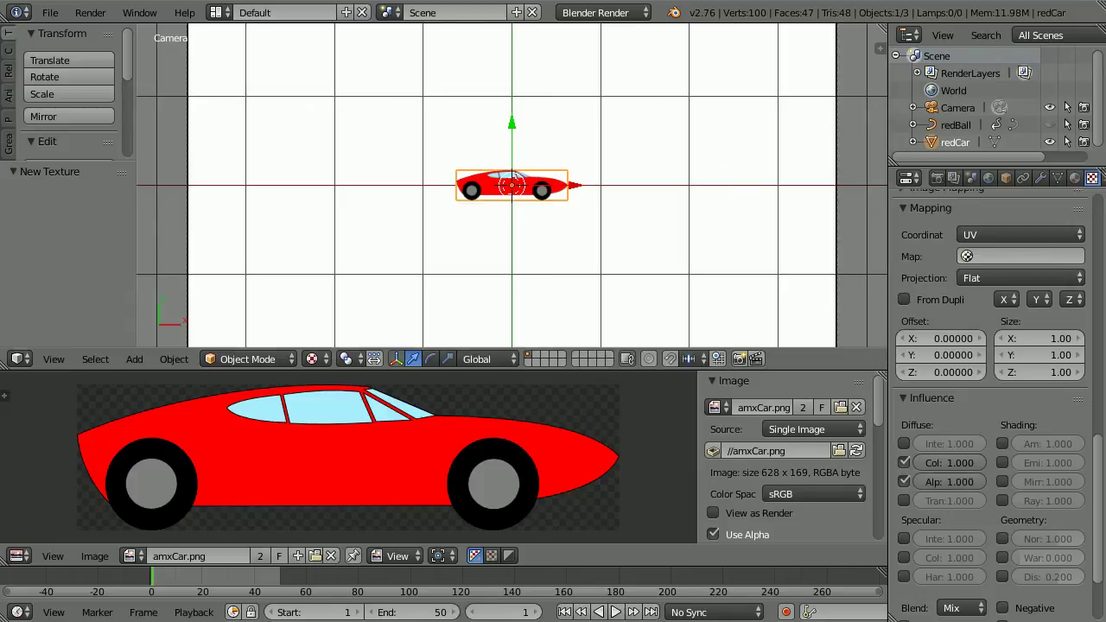
# Step: Add a new Plane mesh to the scene
pyautogui.click(138, 359)
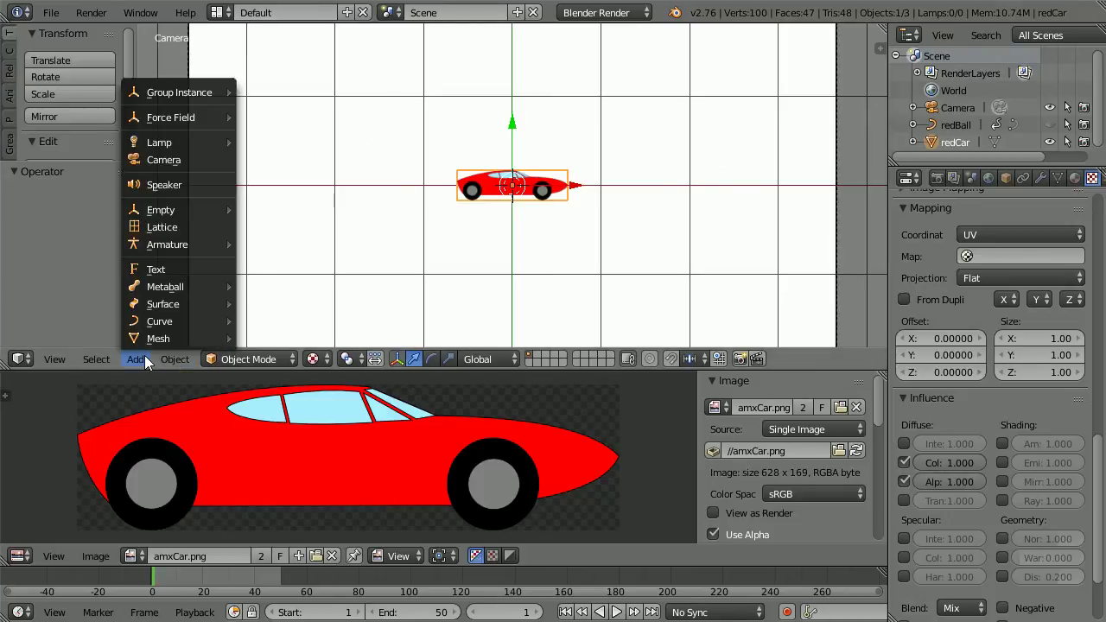
pyautogui.moveTo(189, 336)
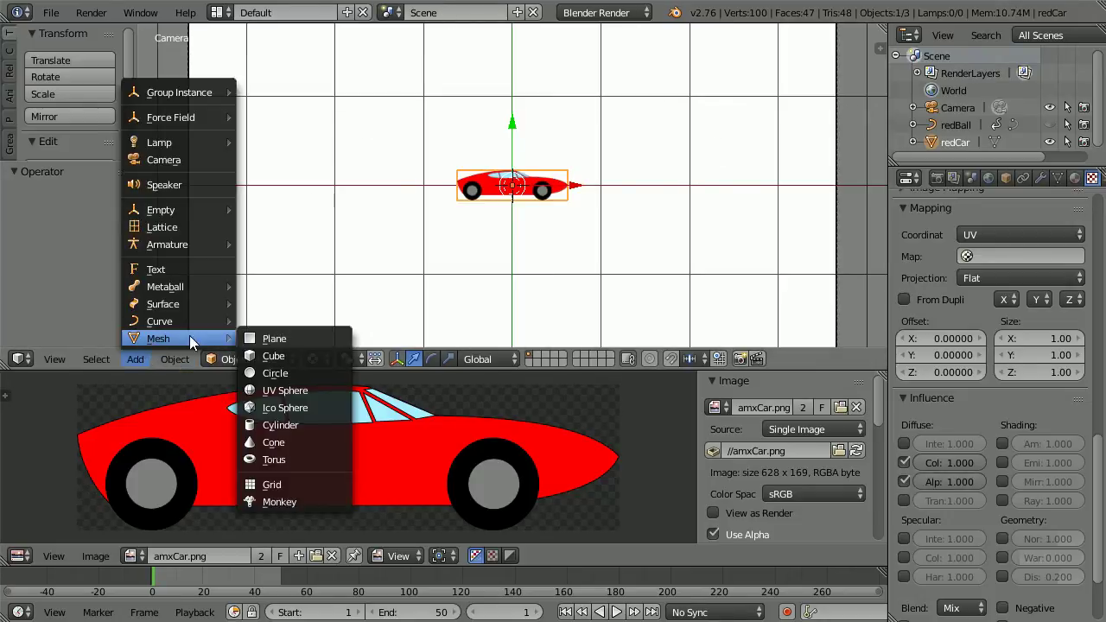
pyautogui.click(318, 339)
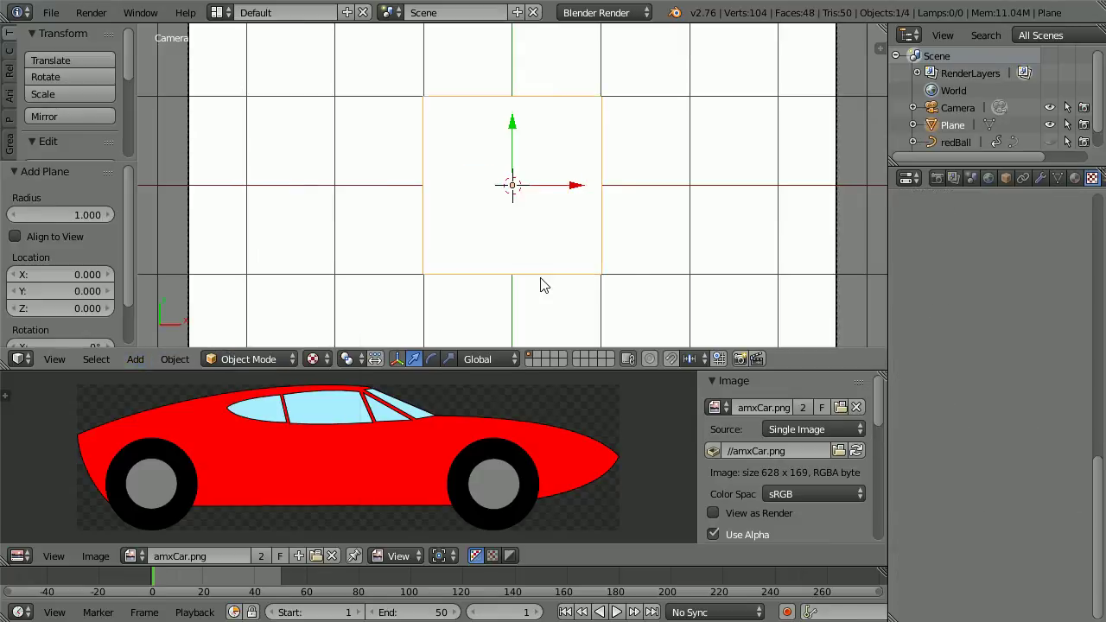
pyautogui.click(1004, 176)
# Step: Scale the plane to 0.05 by 0.2 and move it to X 3.5
pyautogui.click(1053, 304)
pyautogui.write('0.05')
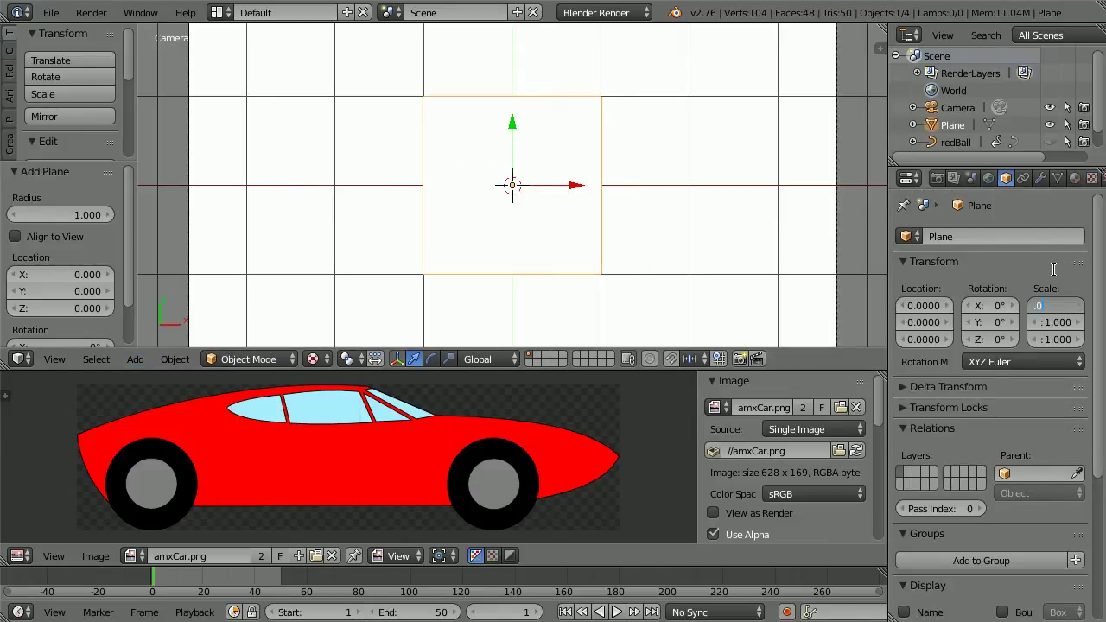
pyautogui.press('Return')
pyautogui.click(1057, 325)
pyautogui.write('0.2')
pyautogui.press('Return')
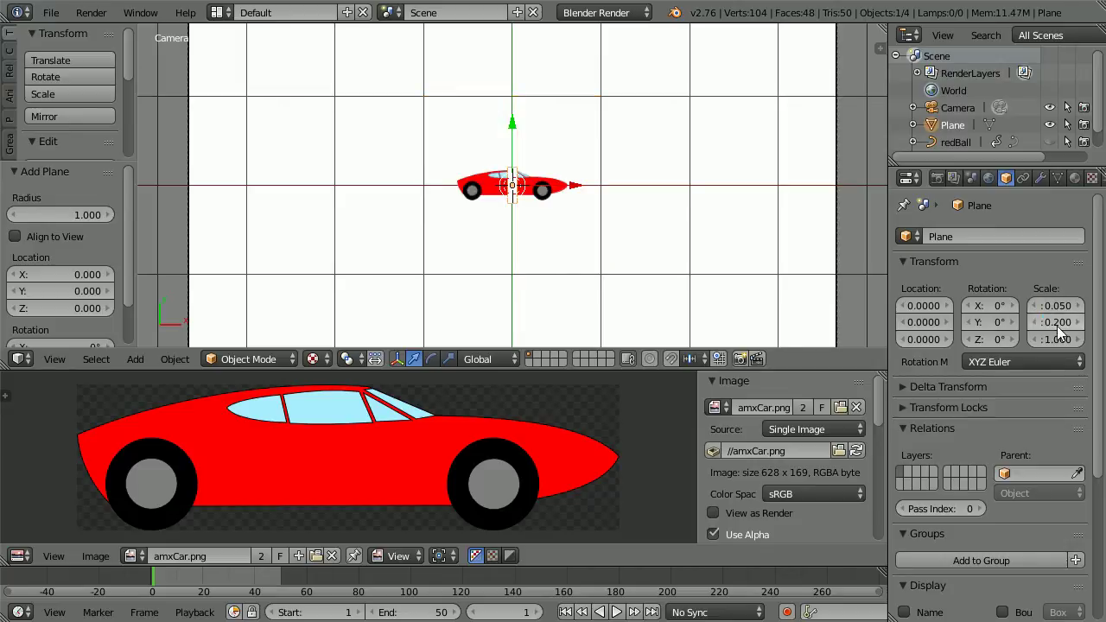
pyautogui.click(922, 305)
pyautogui.write('3.5')
pyautogui.press('Return')
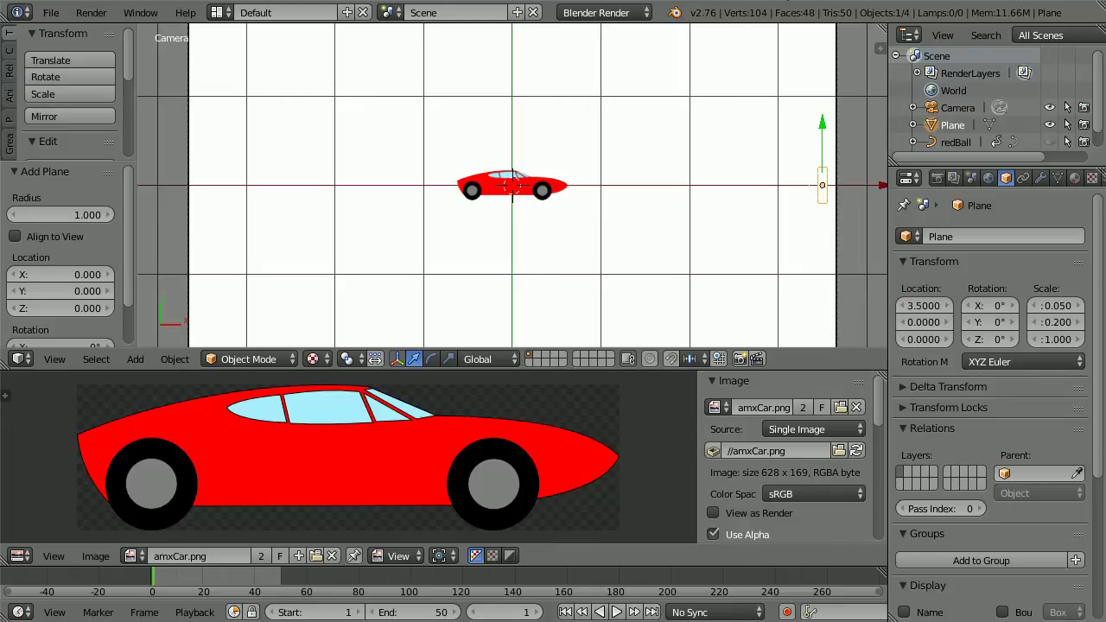
pyautogui.click(1075, 178)
# Step: Assign the existing red Material to the plane, make it Shadeless, and use Material viewport shading
pyautogui.click(907, 293)
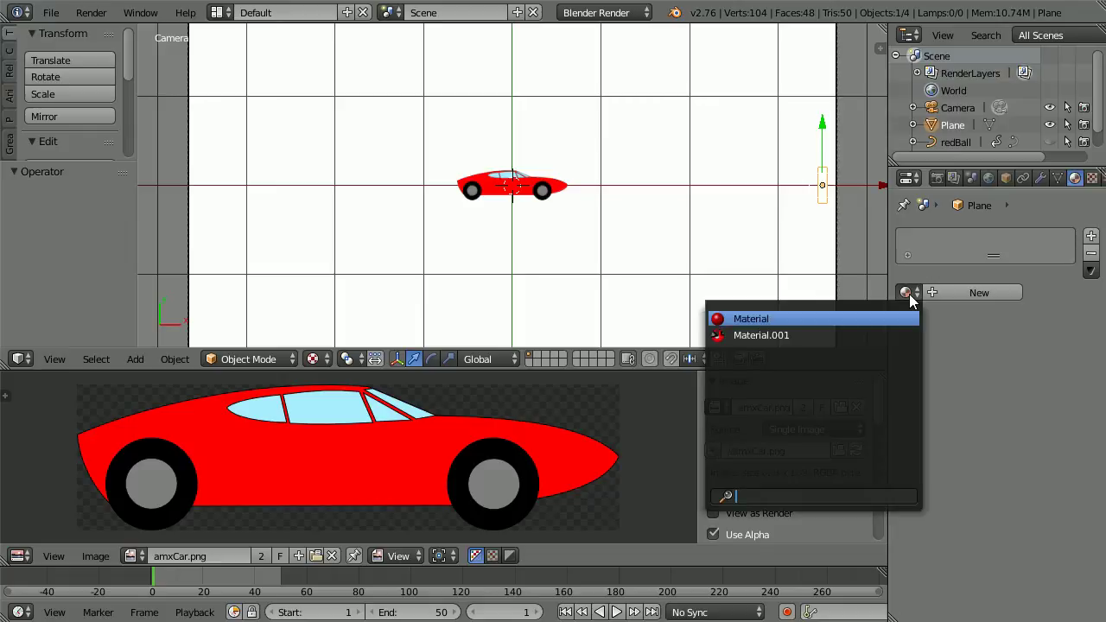
pyautogui.click(814, 320)
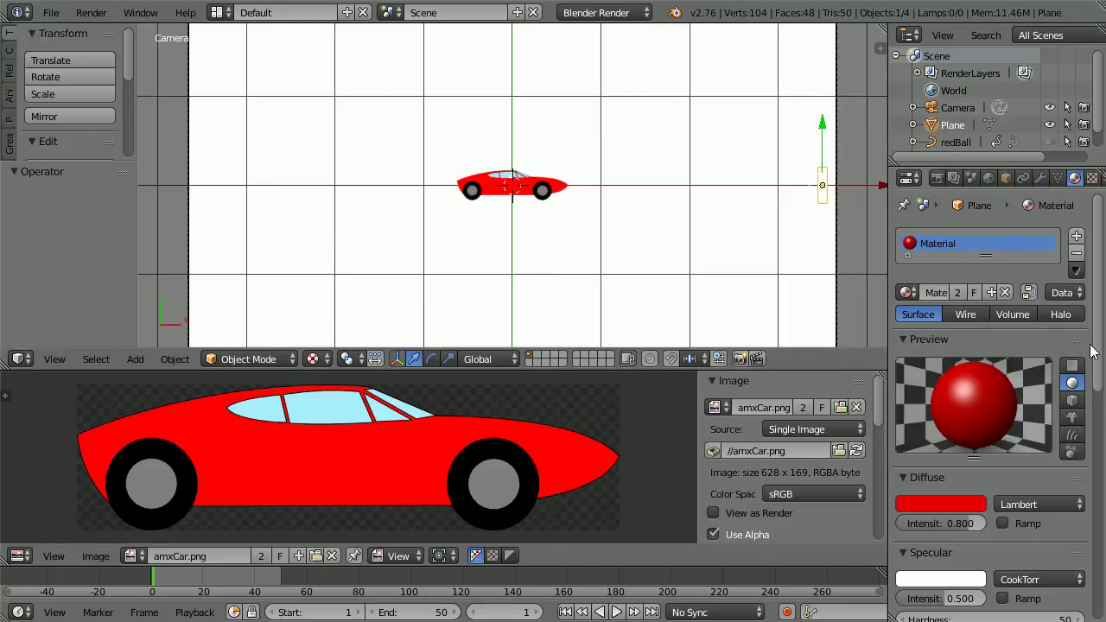
pyautogui.scroll(-5, 1027, 461)
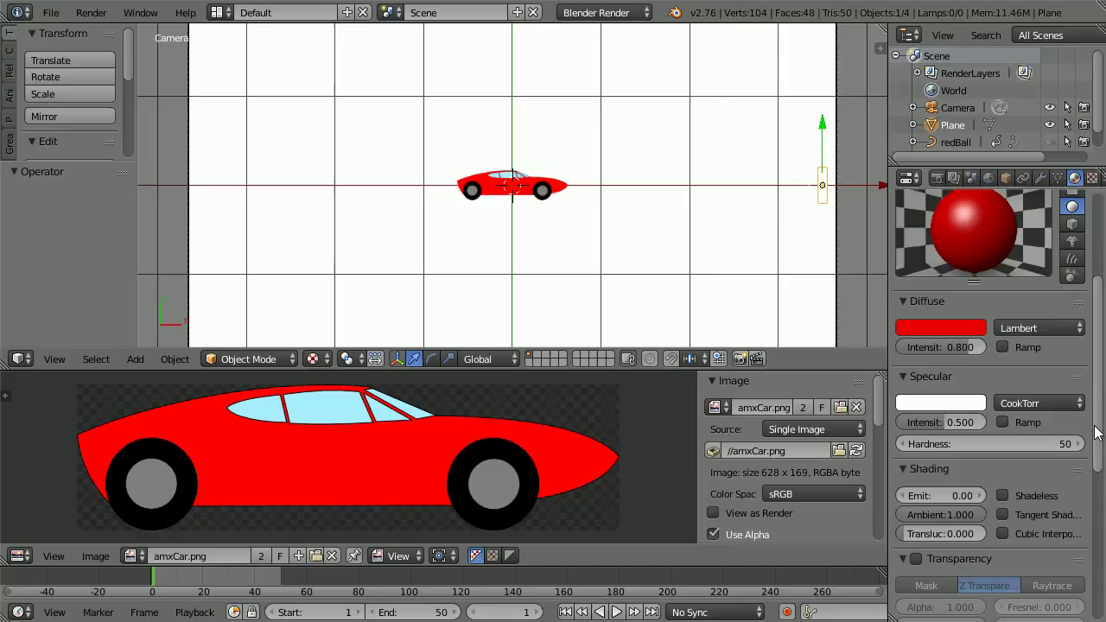
pyautogui.click(1002, 488)
pyautogui.click(316, 358)
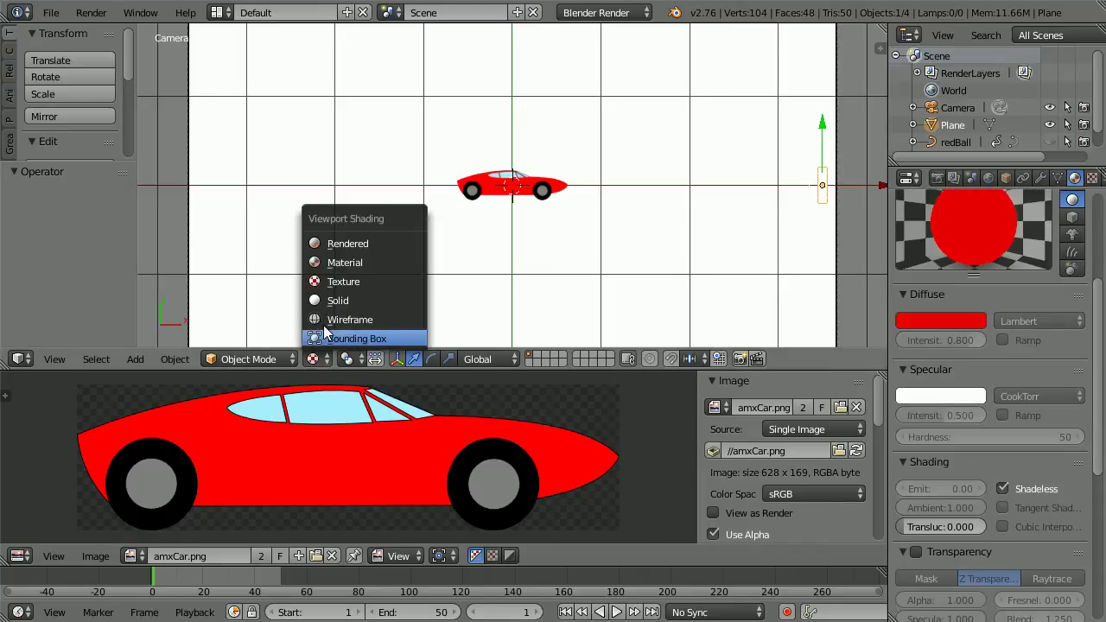
pyautogui.click(383, 260)
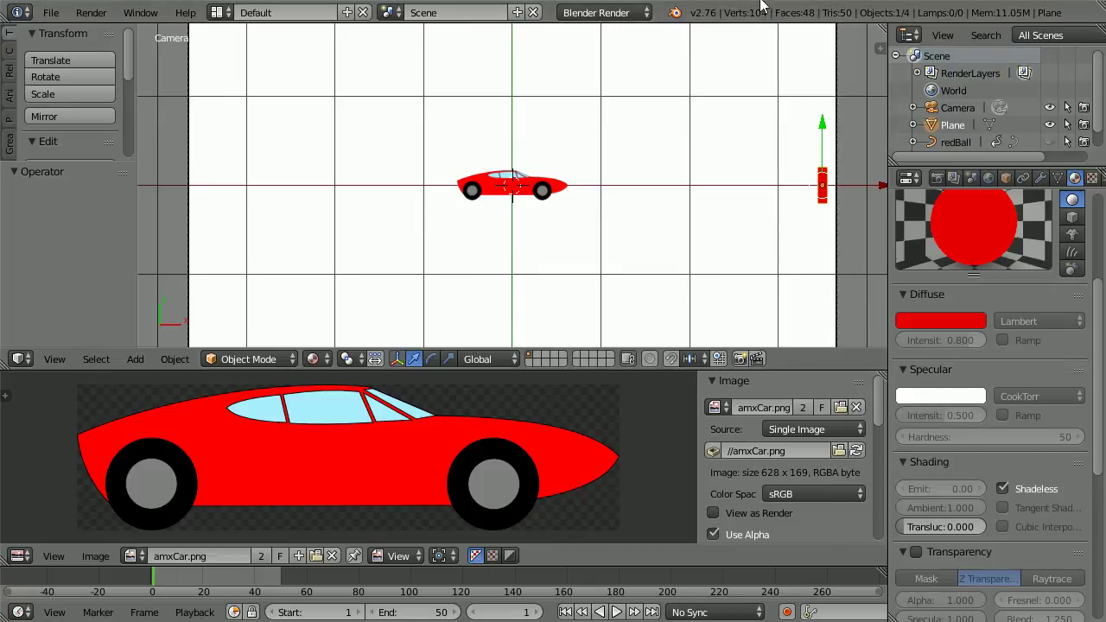
# Step: Duplicate the red strip in place as Plane.001 and set its X location to -3.5
pyautogui.hotkey('shift', 'd')
pyautogui.rightClick(760, 167)
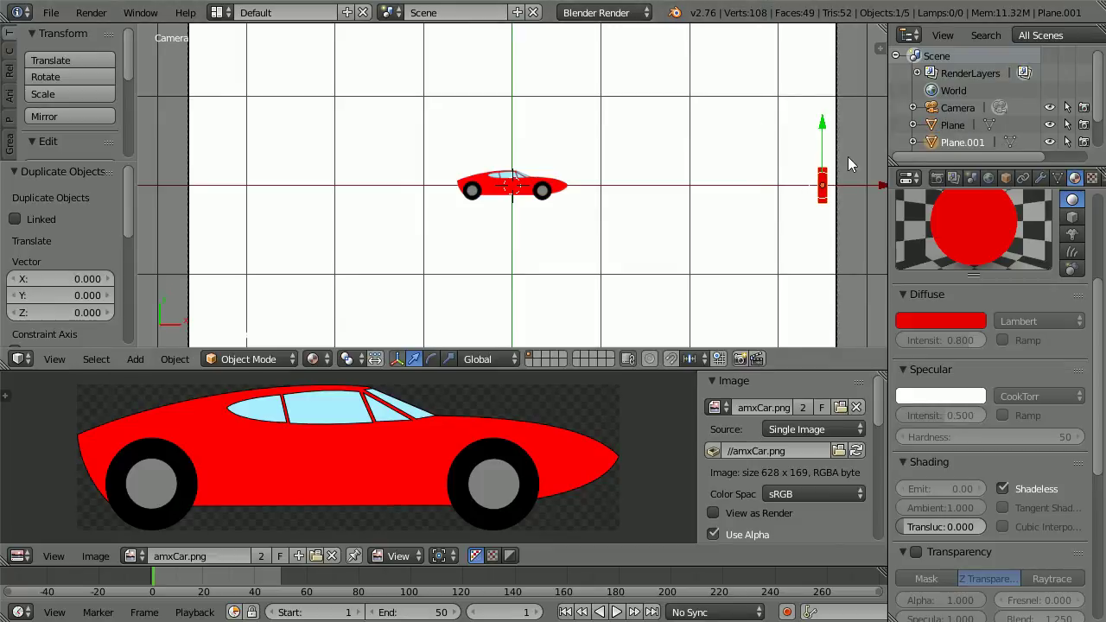
pyautogui.click(1005, 177)
pyautogui.click(917, 304)
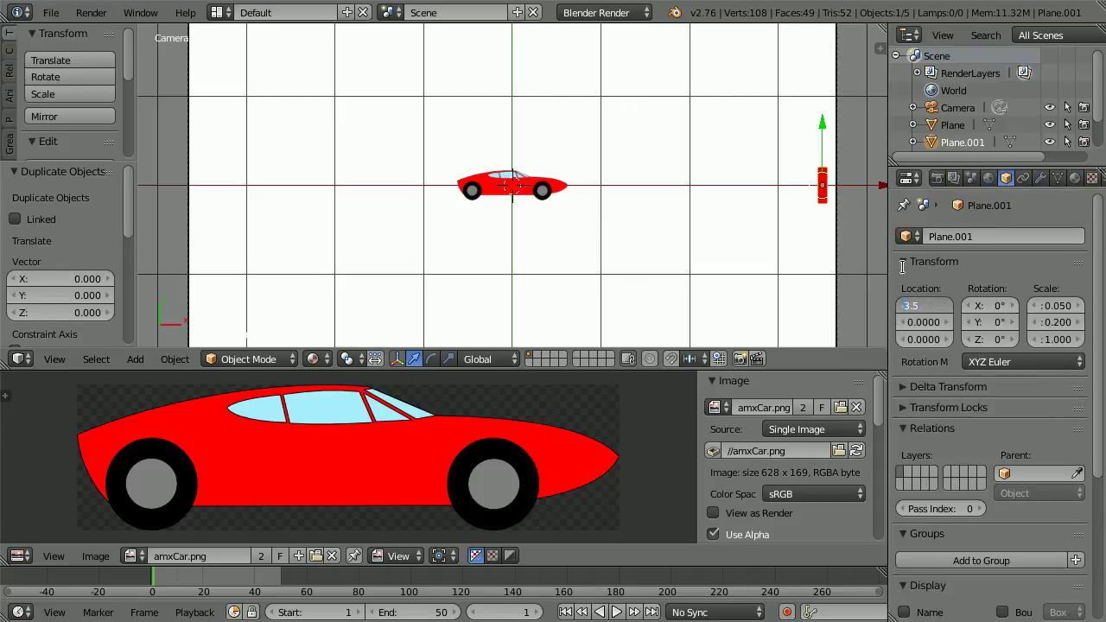
pyautogui.write('-3.5')
pyautogui.press('Return')
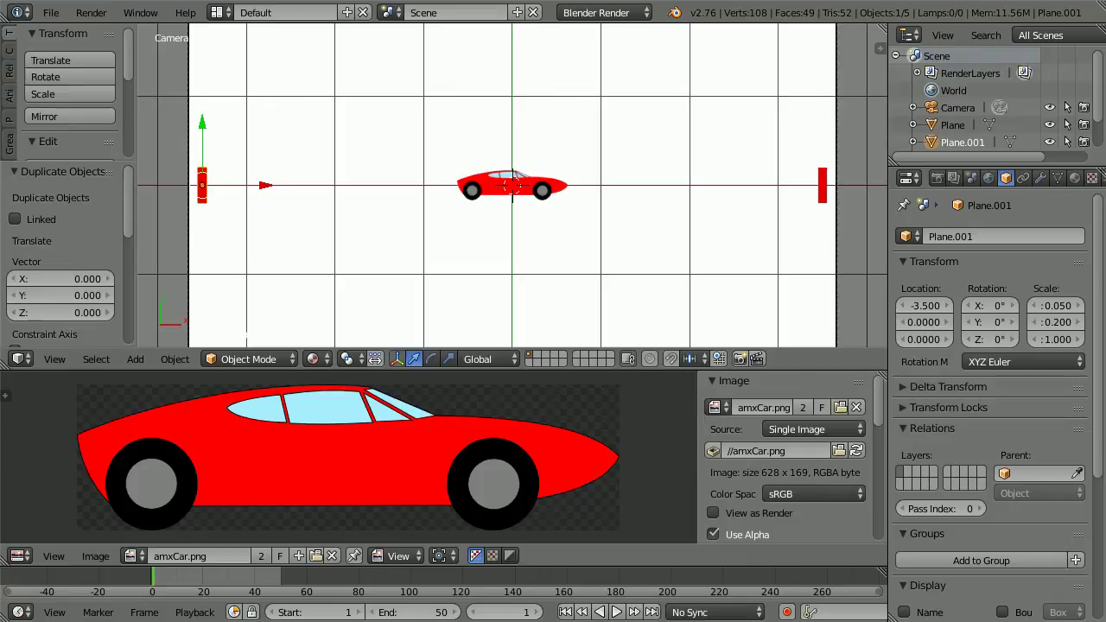
pyautogui.click(19, 555)
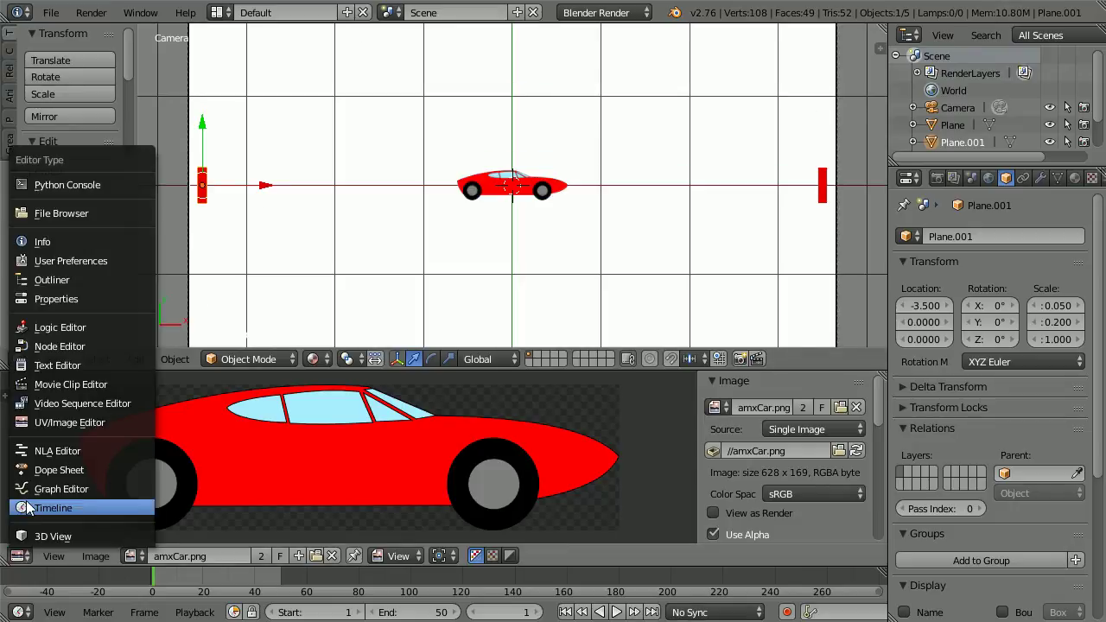
# Step: Switch the lower area back to the Graph Editor and select the red car
pyautogui.click(109, 485)
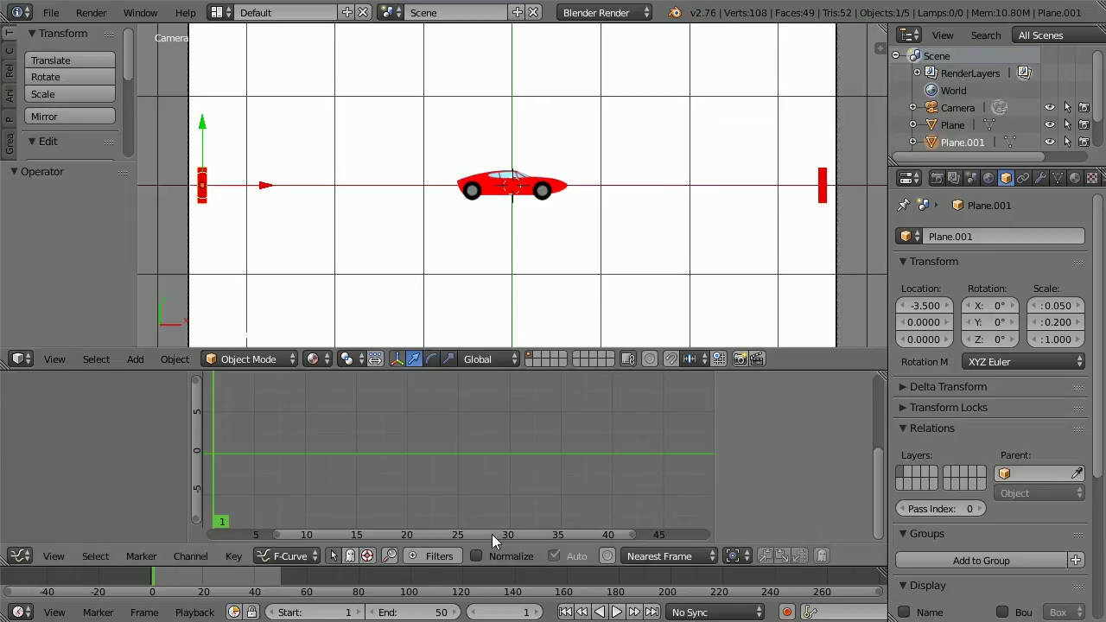
pyautogui.rightClick(538, 200)
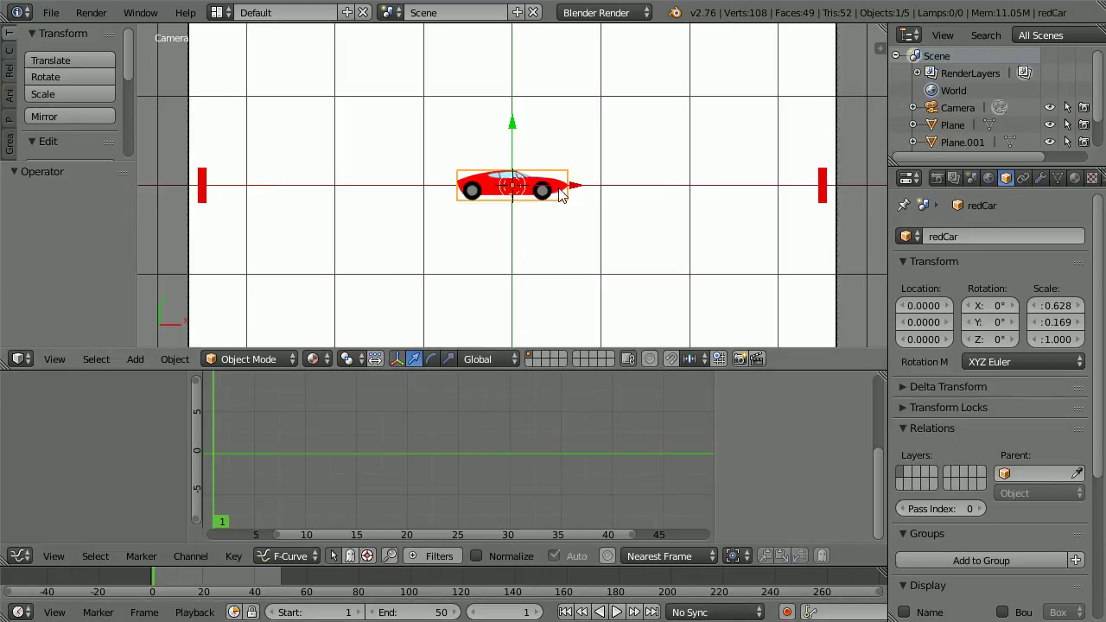
# Step: Move the red car left to the left bar at X -2.77 and keyframe its X location on frame 1
pyautogui.moveTo(577, 190); pyautogui.dragTo(335, 195)
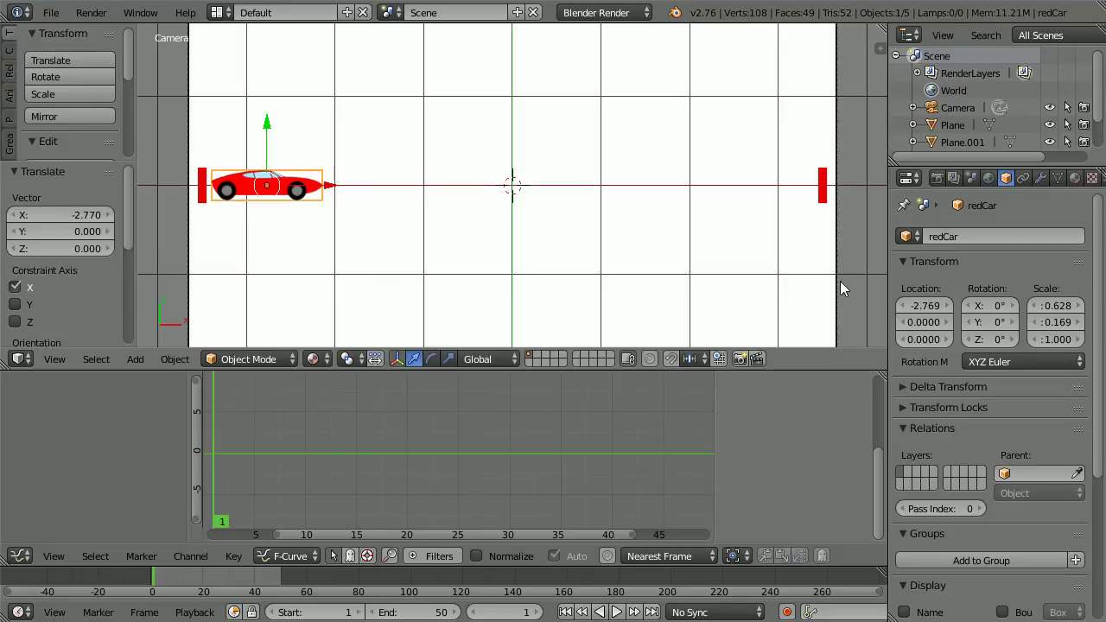
pyautogui.rightClick(921, 310)
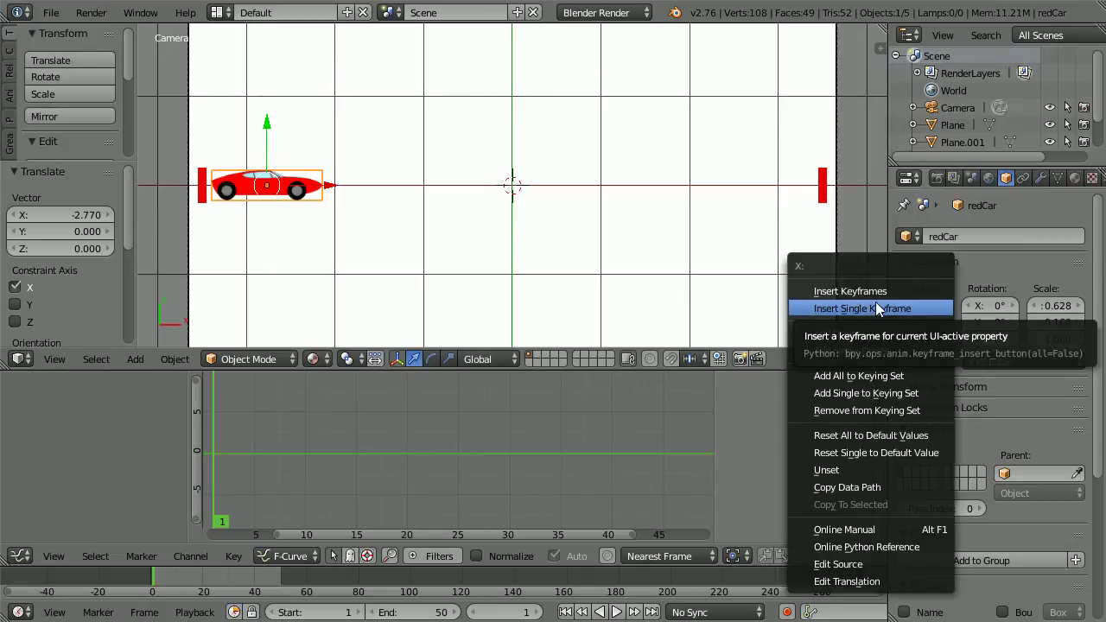
pyautogui.click(916, 309)
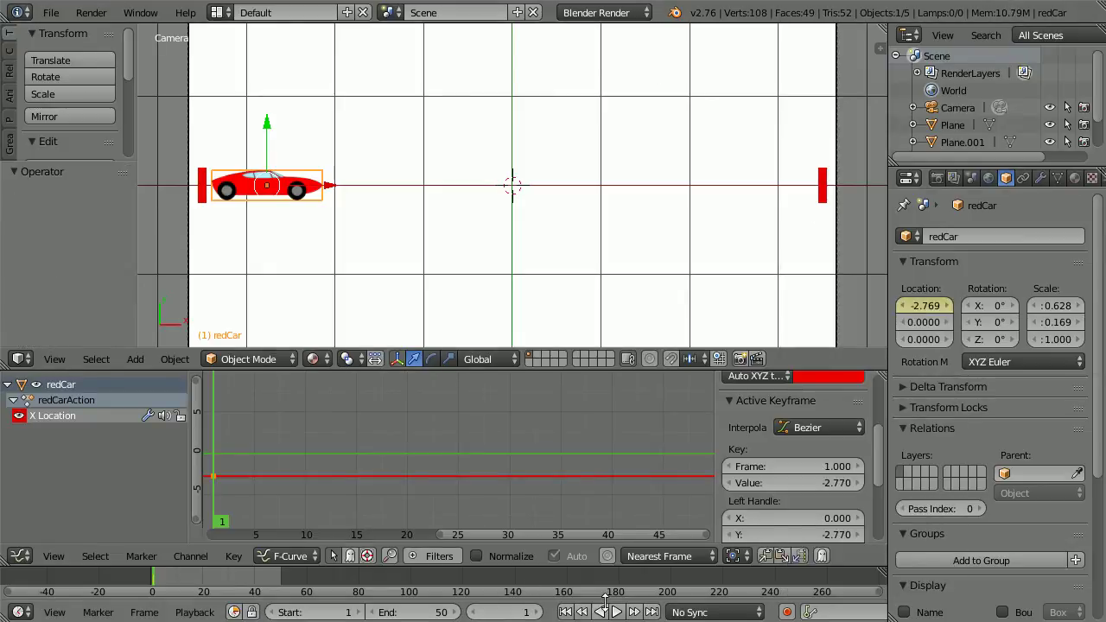
pyautogui.click(652, 612)
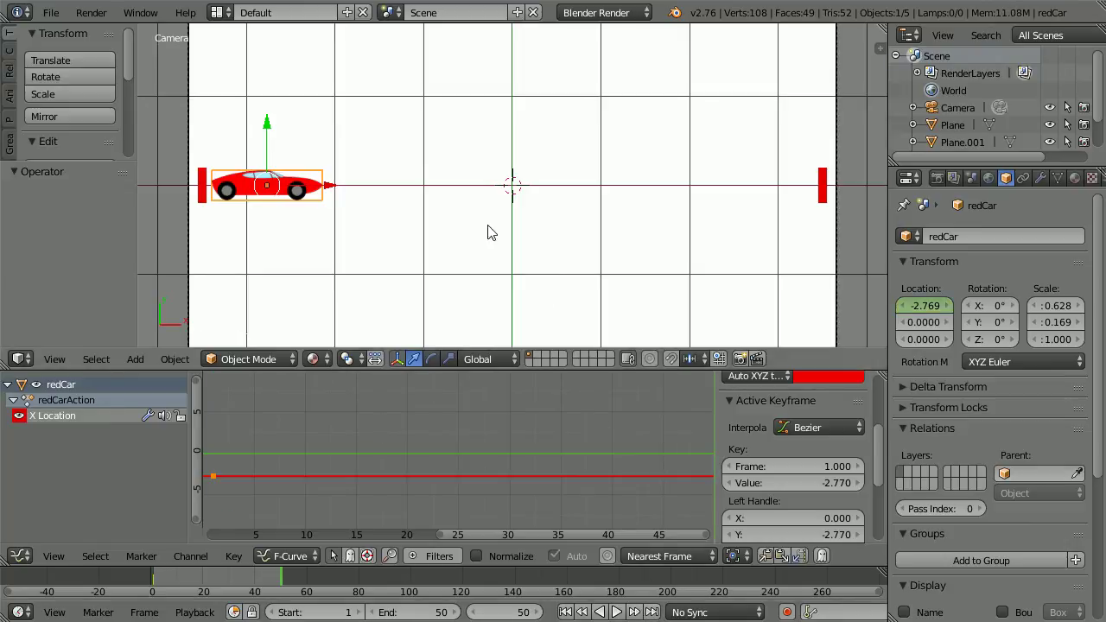
# Step: Move the car right to X 2.78, keyframe its X location on frame 50, and preview playback
pyautogui.moveTo(409, 191); pyautogui.dragTo(825, 195)
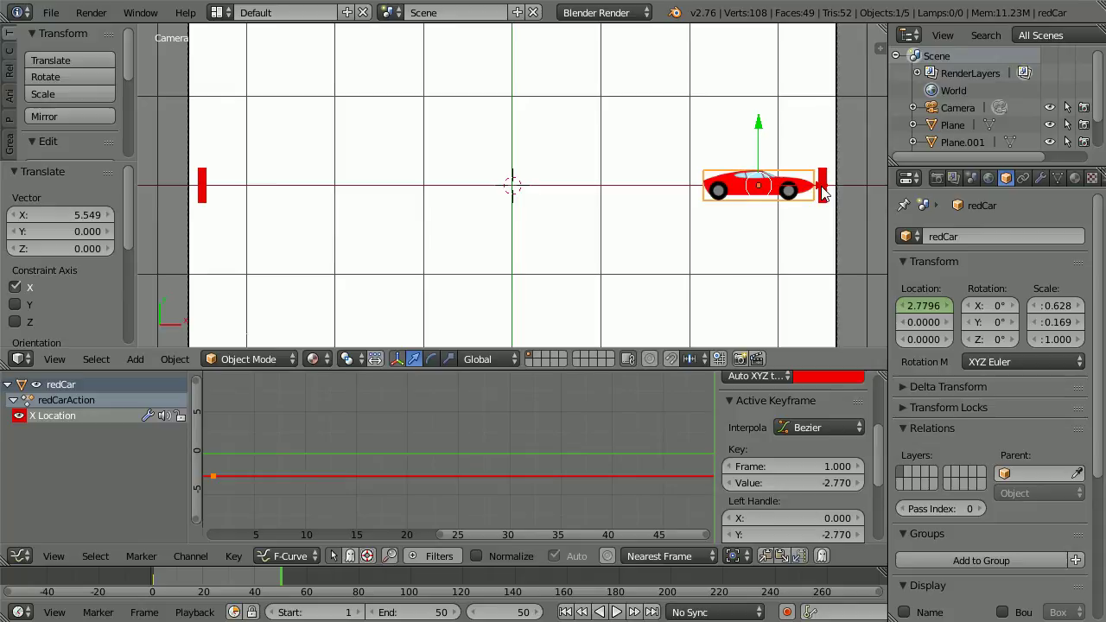
pyautogui.rightClick(917, 302)
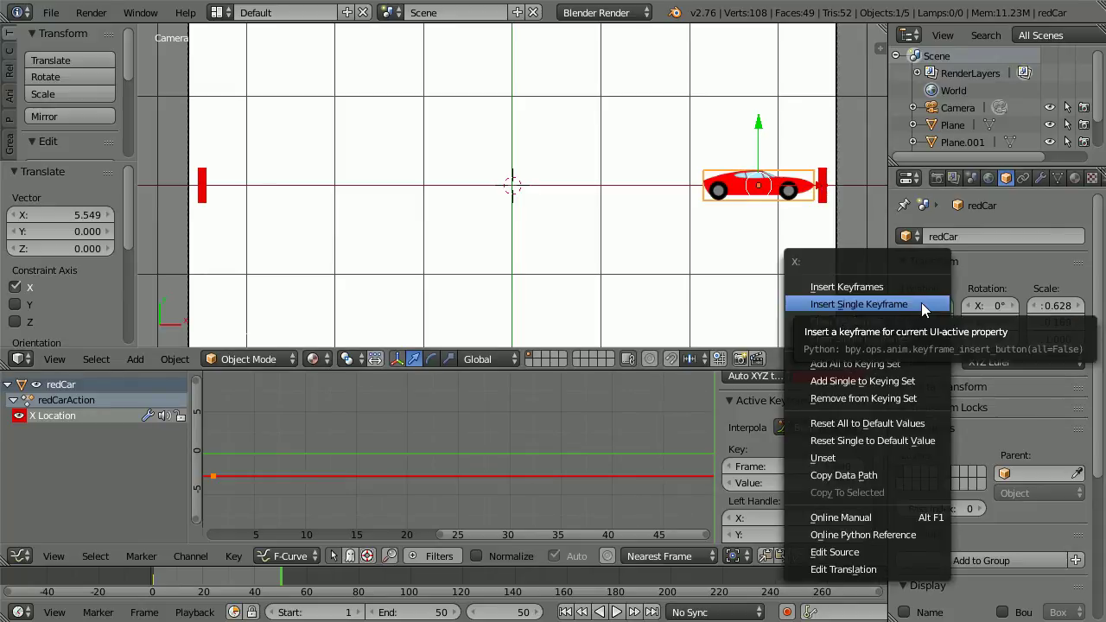
pyautogui.click(920, 302)
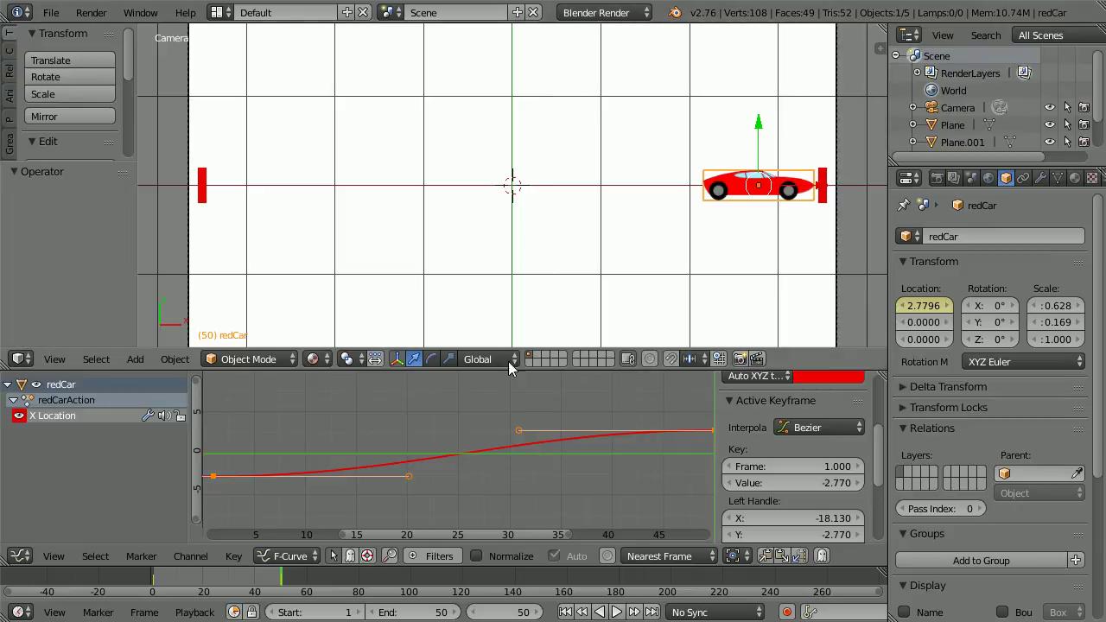
pyautogui.click(616, 612)
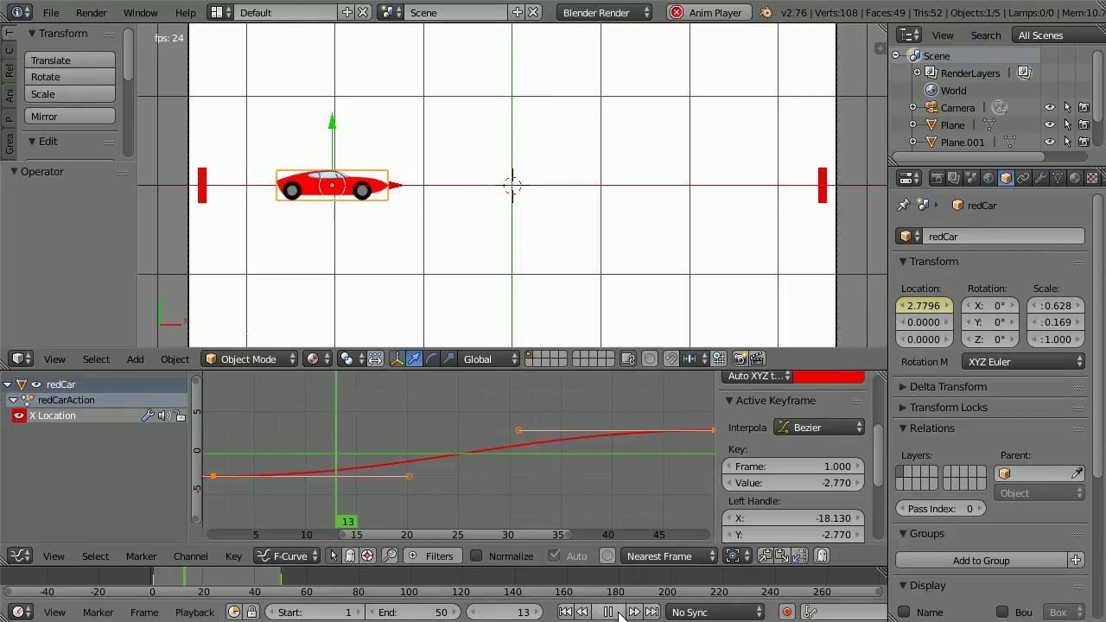
pyautogui.click(610, 612)
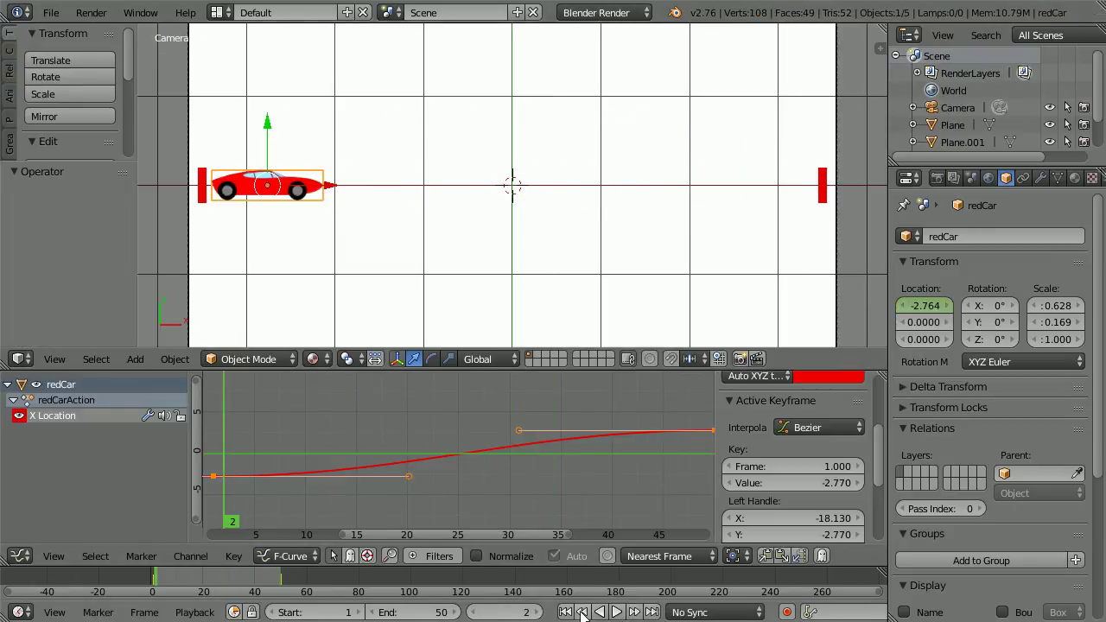
# Step: Give the car's frame-1 keyframe Quadratic interpolation with Ease In and Out easing
pyautogui.click(817, 429)
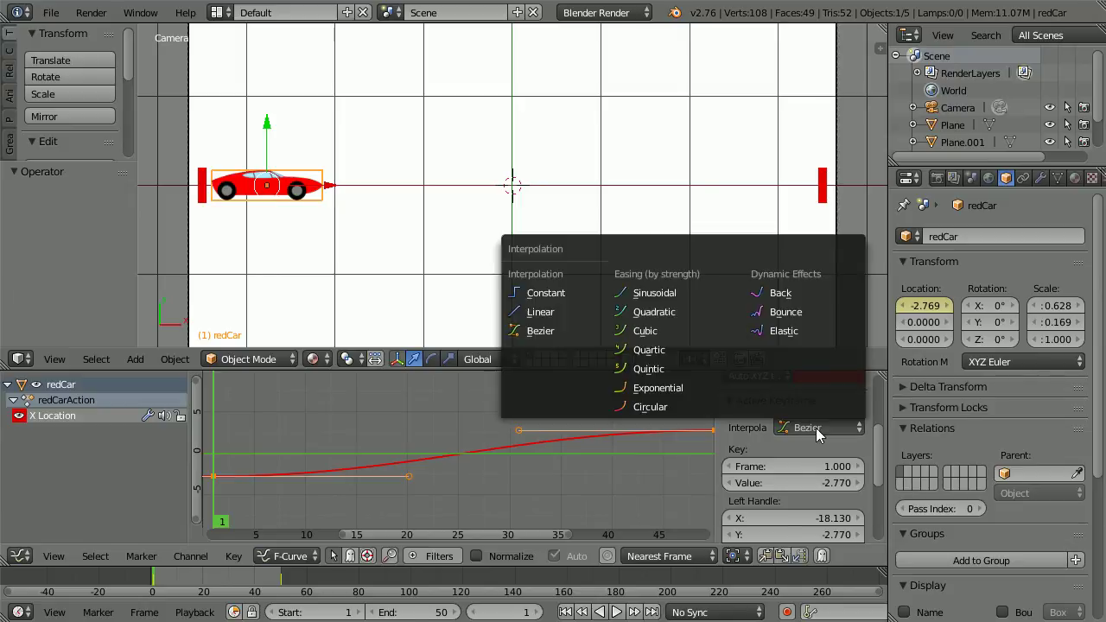
pyautogui.click(704, 318)
pyautogui.click(800, 446)
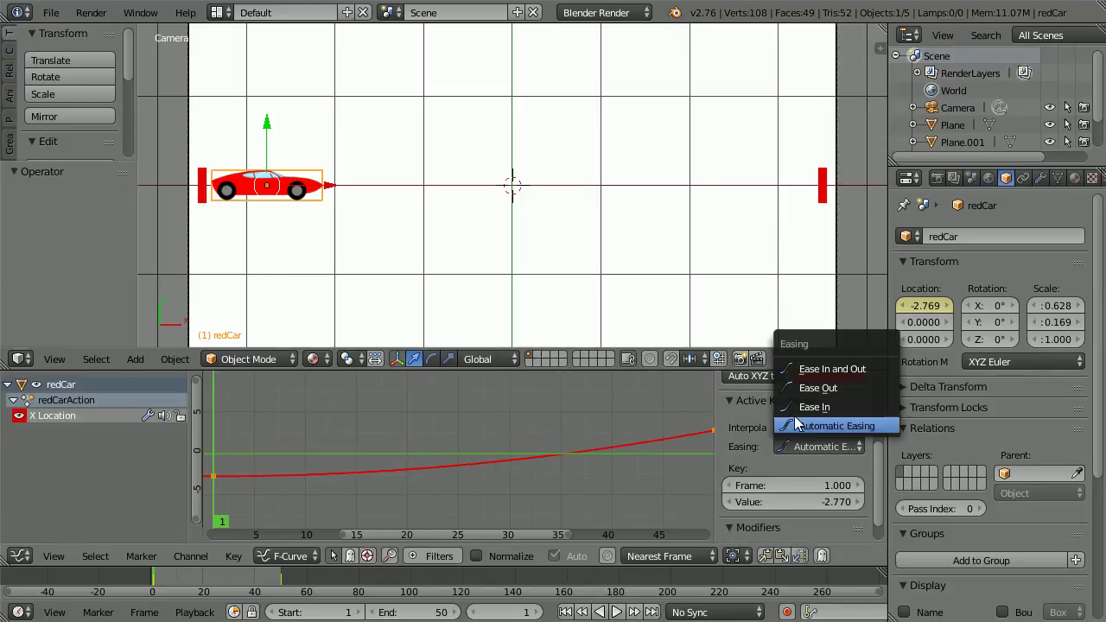
pyautogui.click(880, 368)
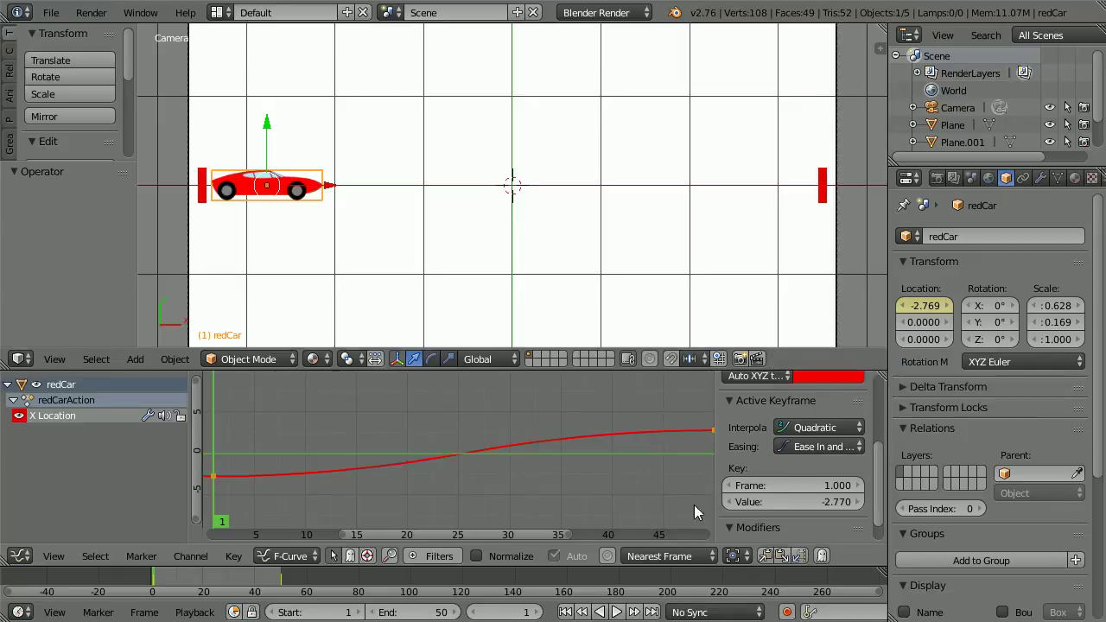
# Step: Preview the eased car motion and return to frame 1
pyautogui.click(618, 613)
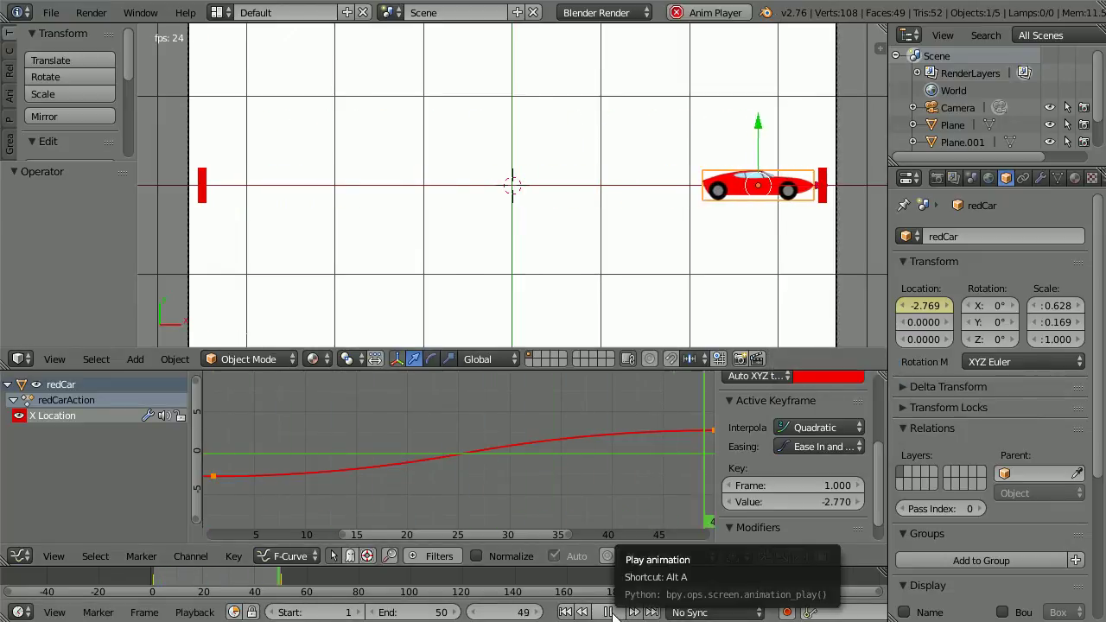
pyautogui.click(615, 612)
pyautogui.click(565, 611)
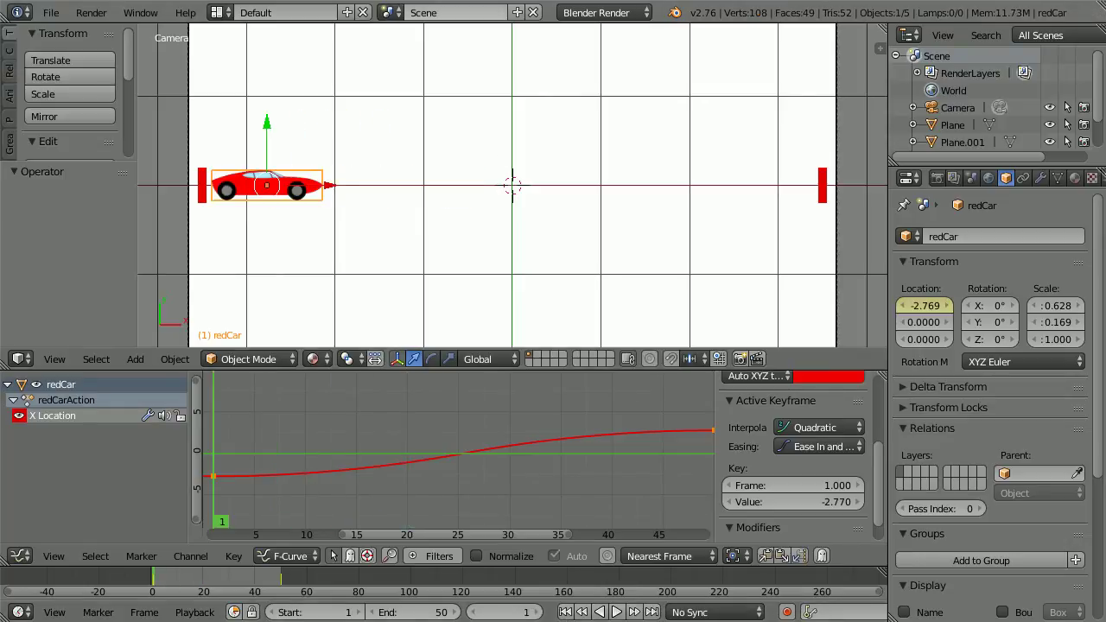
pyautogui.rightClick(200, 186)
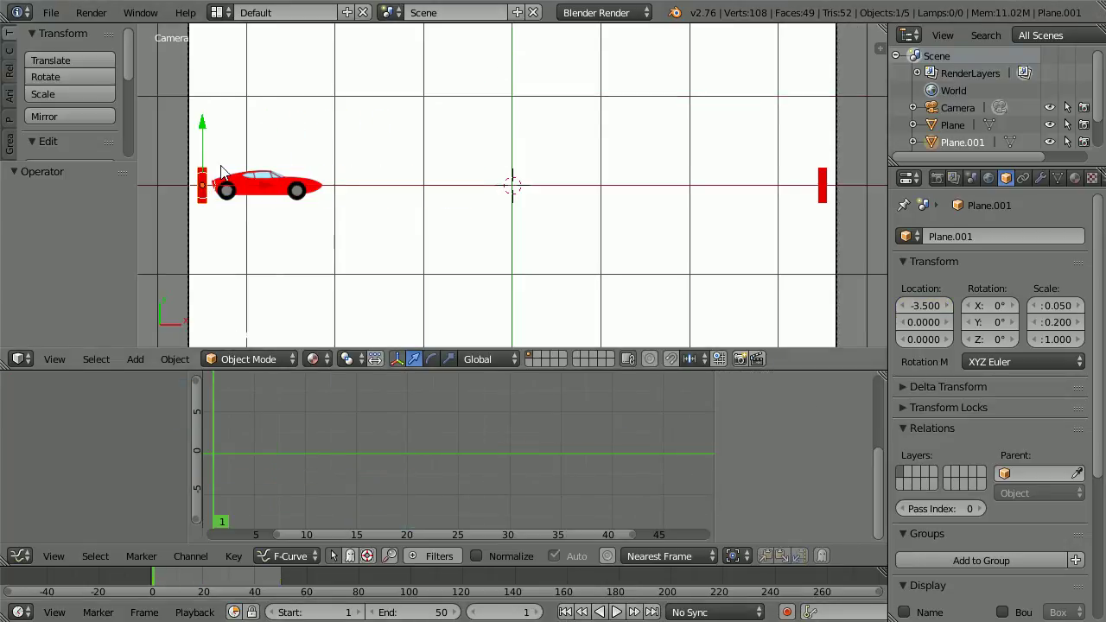
# Step: Hide the left red bar, move the car further left along X, and replace its frame-1 keyframe
pyautogui.click(1050, 141)
pyautogui.rightClick(276, 191)
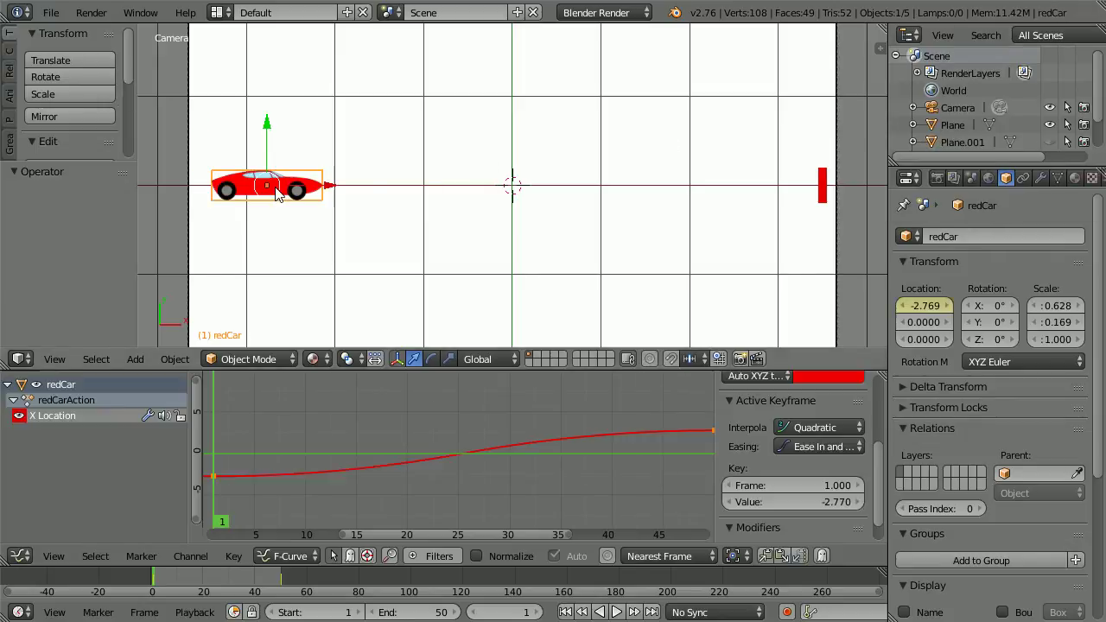
pyautogui.press('g')
pyautogui.press('x')
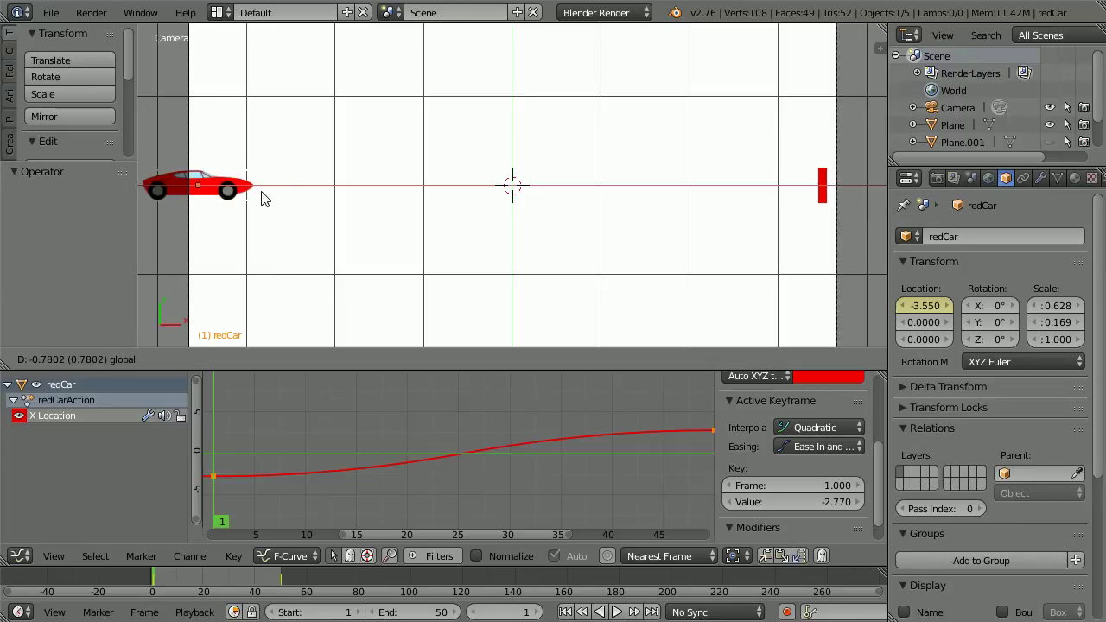
pyautogui.click(251, 200)
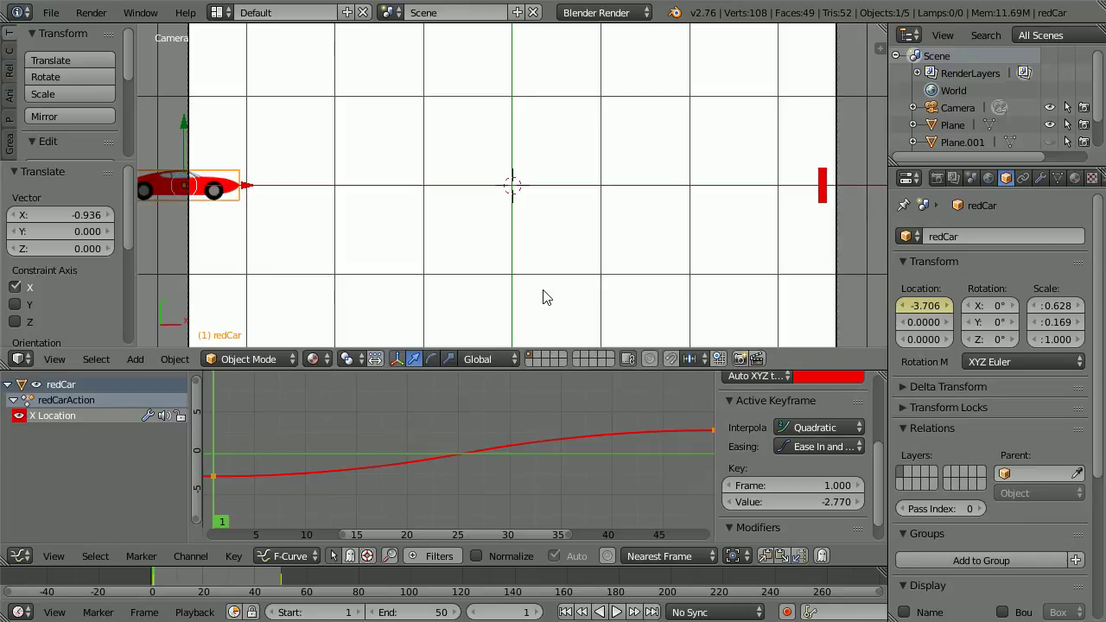
pyautogui.rightClick(925, 310)
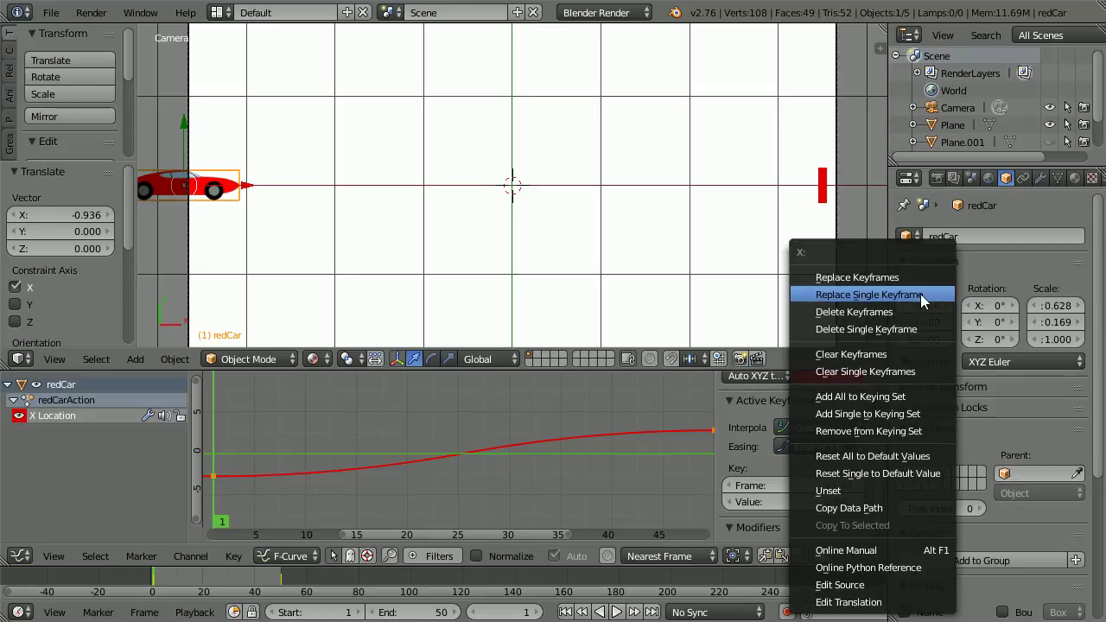
pyautogui.click(929, 294)
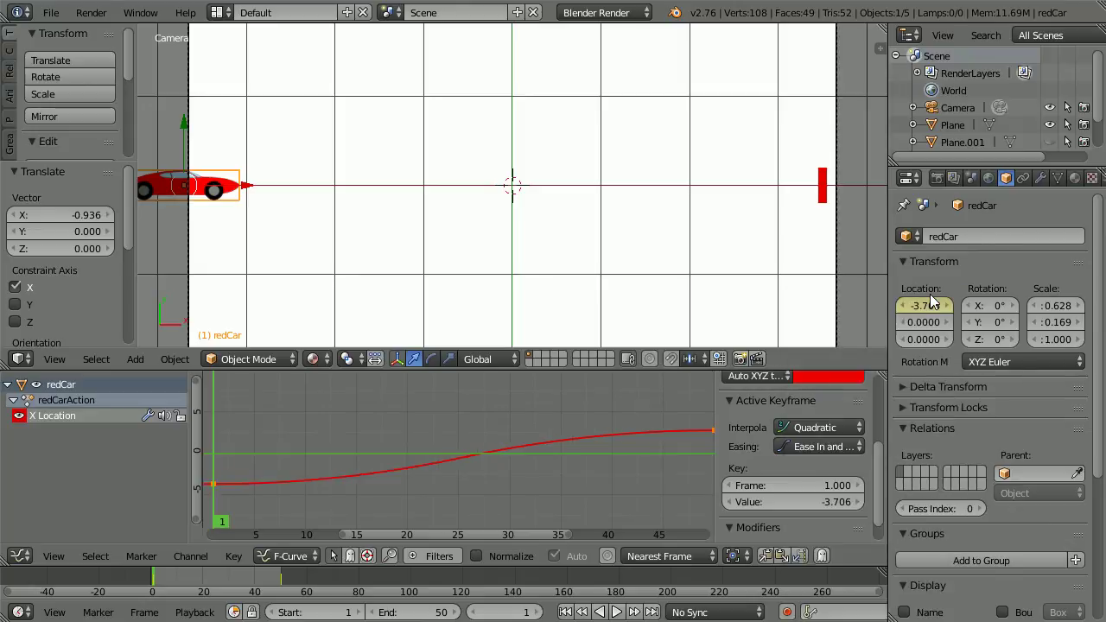
# Step: Set the frame-1 keyframe easing to Ease Out and preview the motion
pyautogui.click(802, 446)
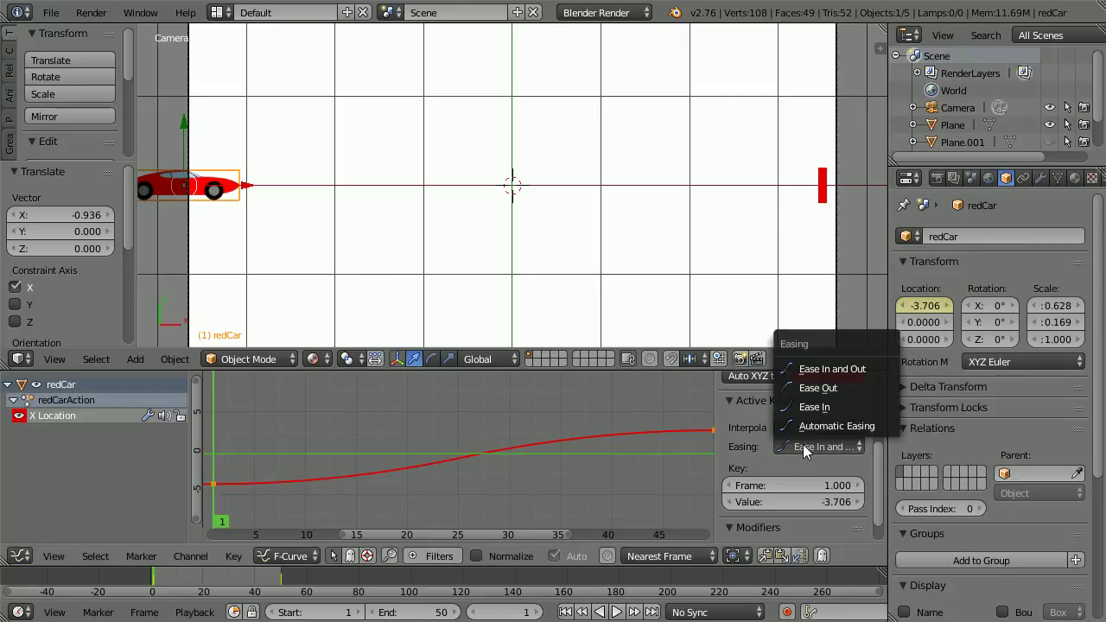
pyautogui.click(870, 386)
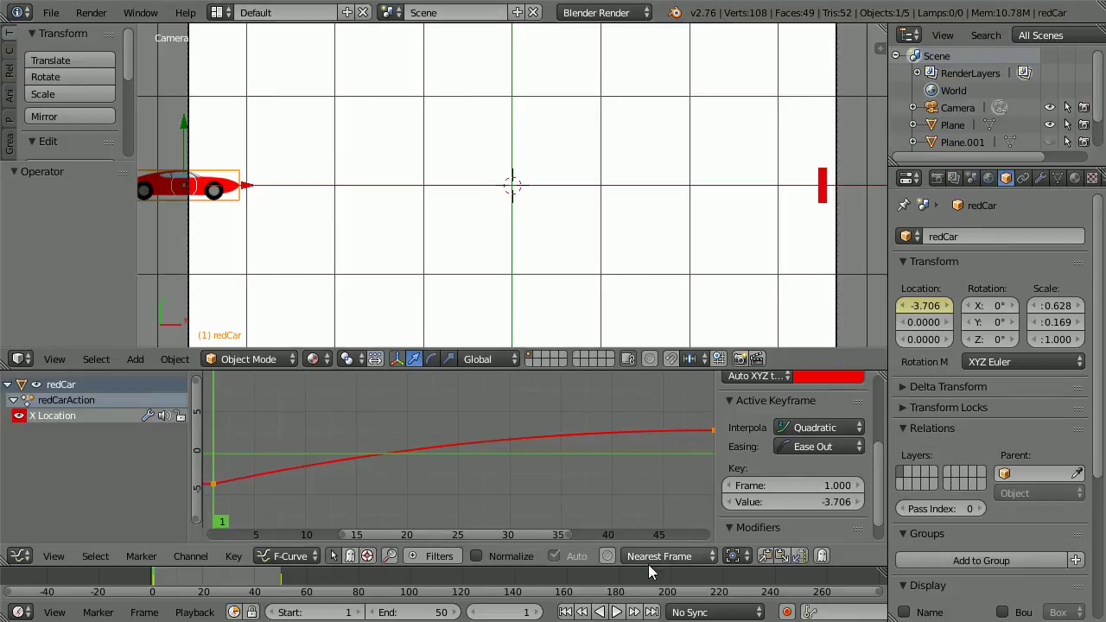
pyautogui.click(616, 611)
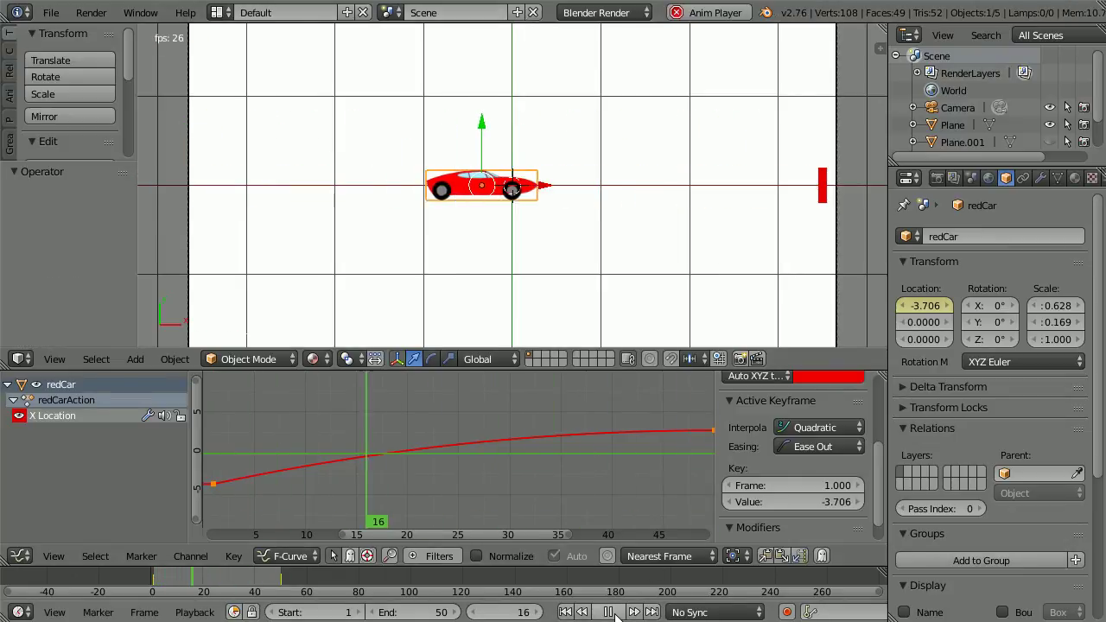
pyautogui.click(608, 611)
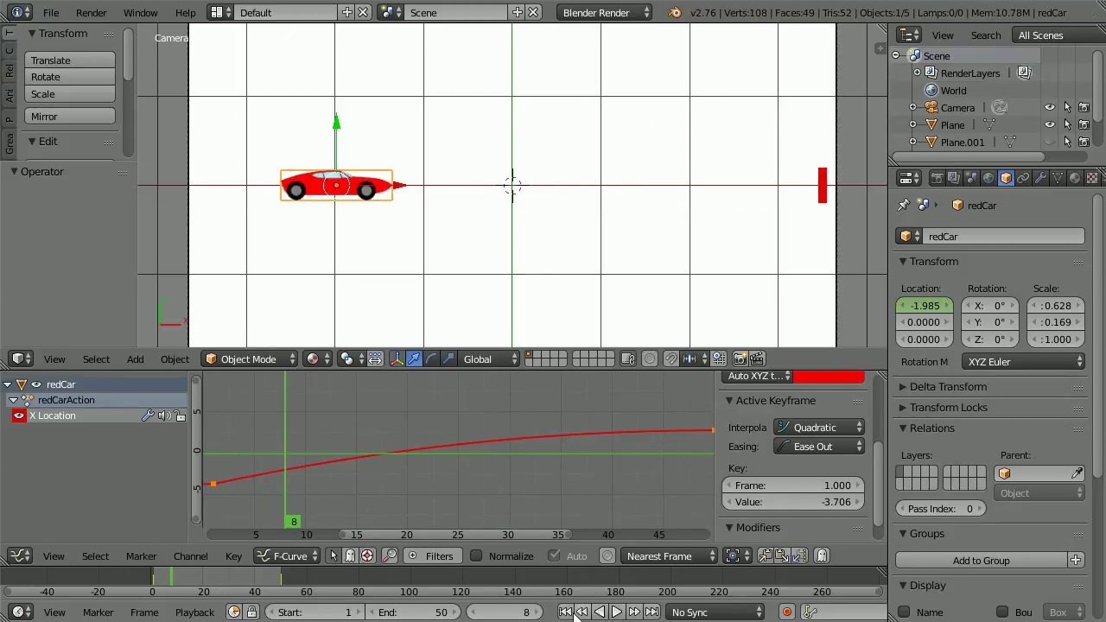
pyautogui.click(566, 612)
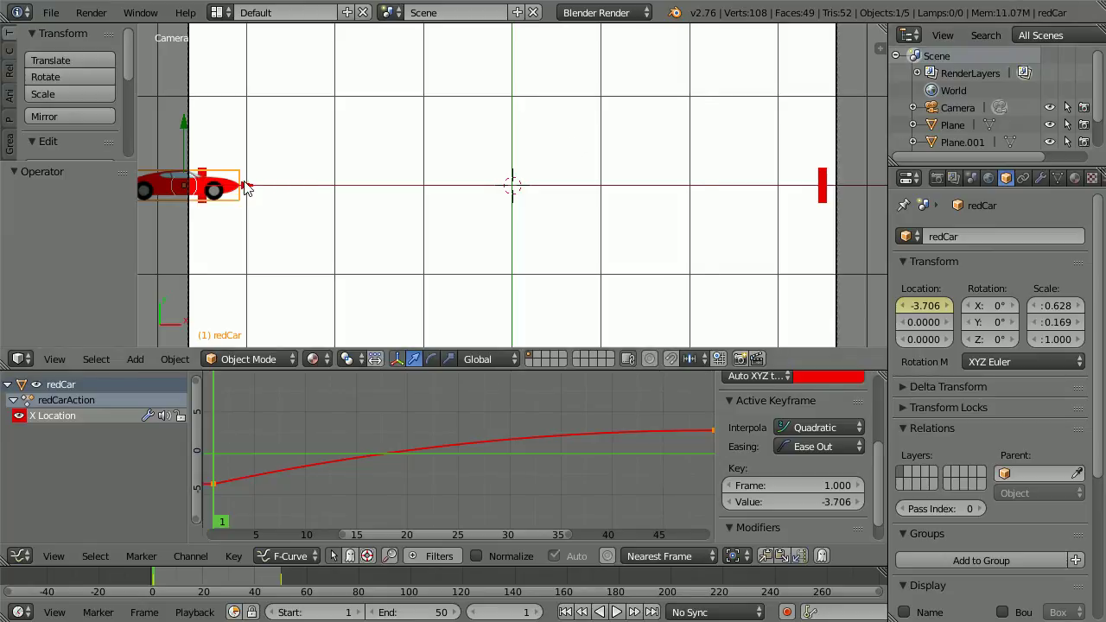
# Step: Move the car back beside the left bar at X -2.799 and replace its frame-1 X keyframe
pyautogui.press('g')
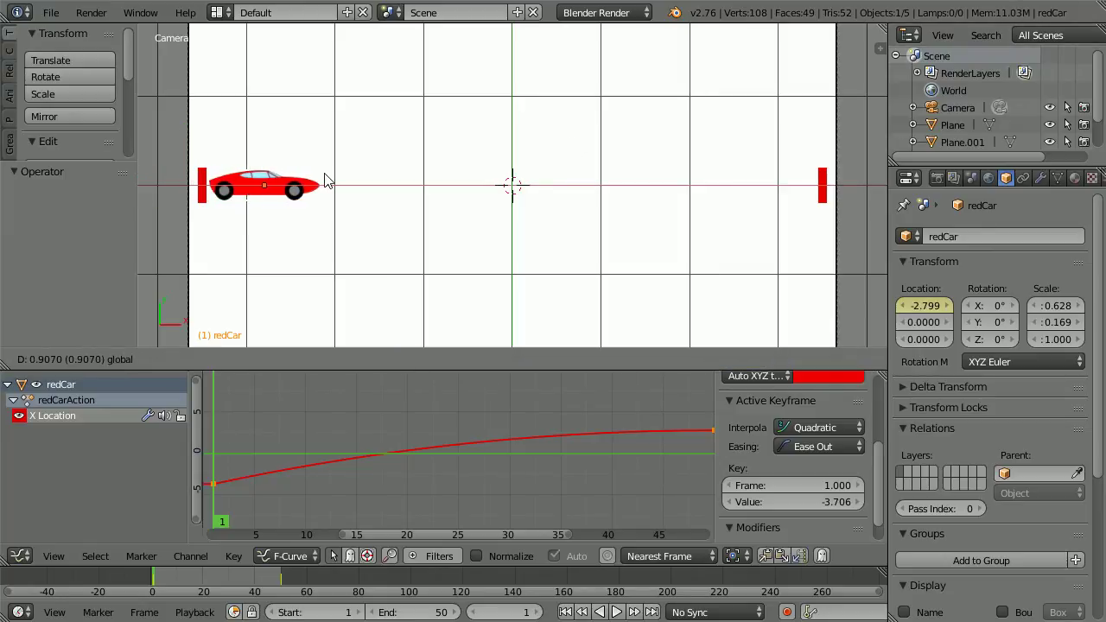
pyautogui.click(326, 180)
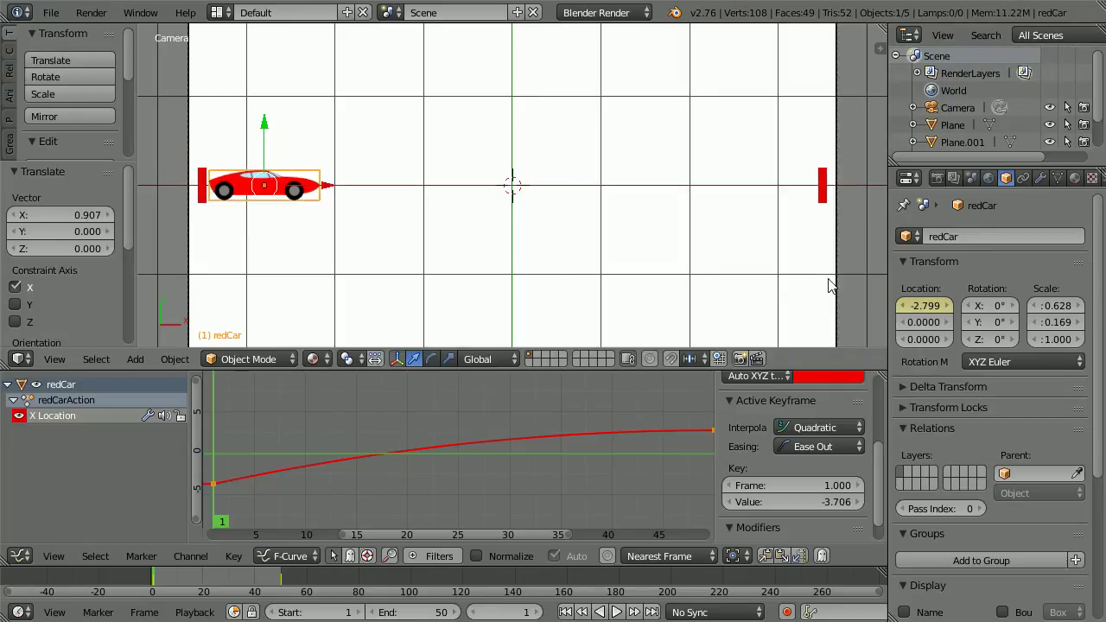
pyautogui.rightClick(915, 305)
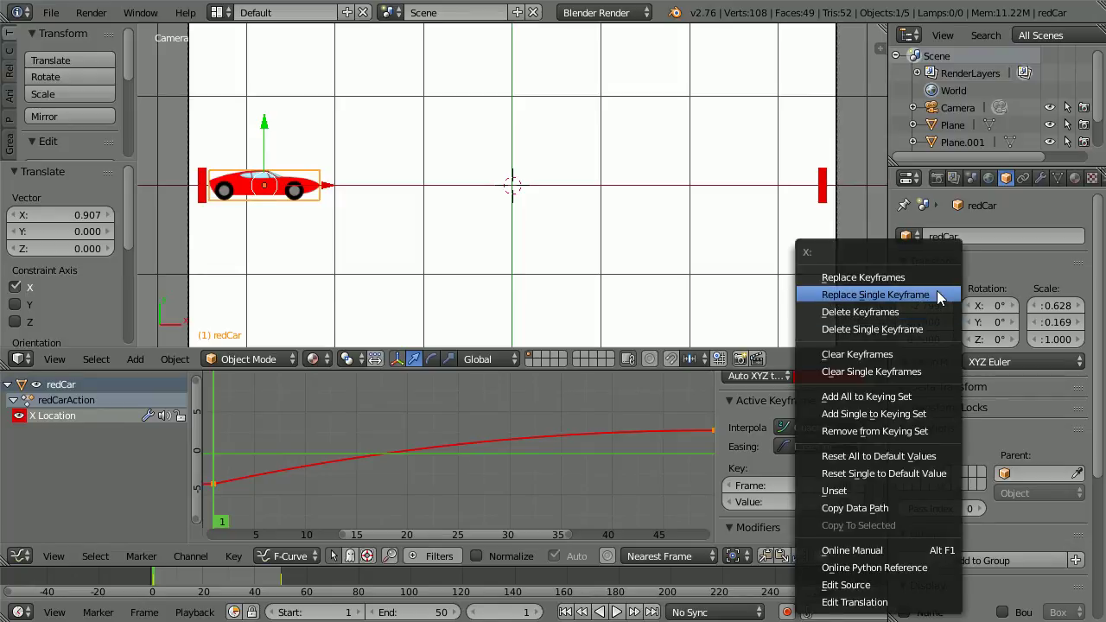
pyautogui.click(932, 294)
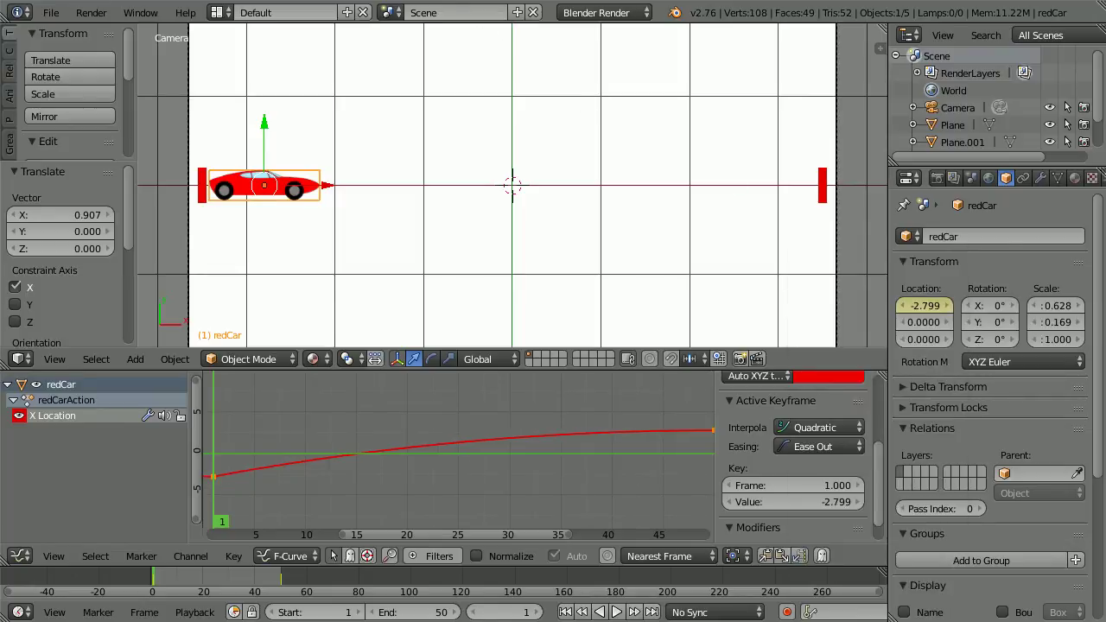
pyautogui.rightClick(823, 191)
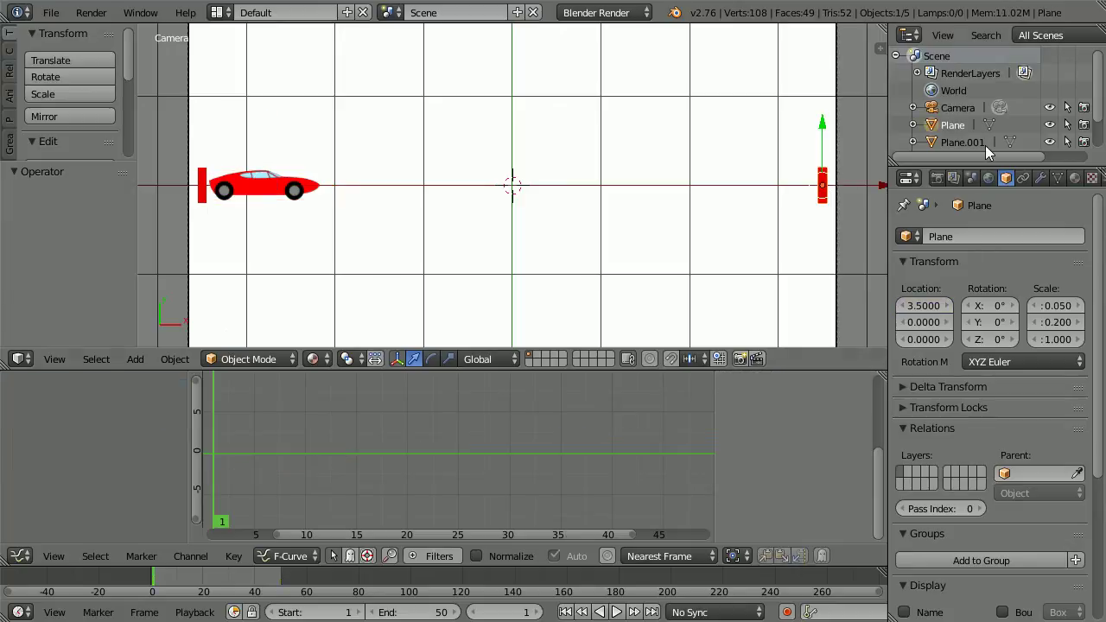
# Step: Hide the right red bar, move the car to X 3.6768, and replace its frame-50 X keyframe
pyautogui.click(1050, 124)
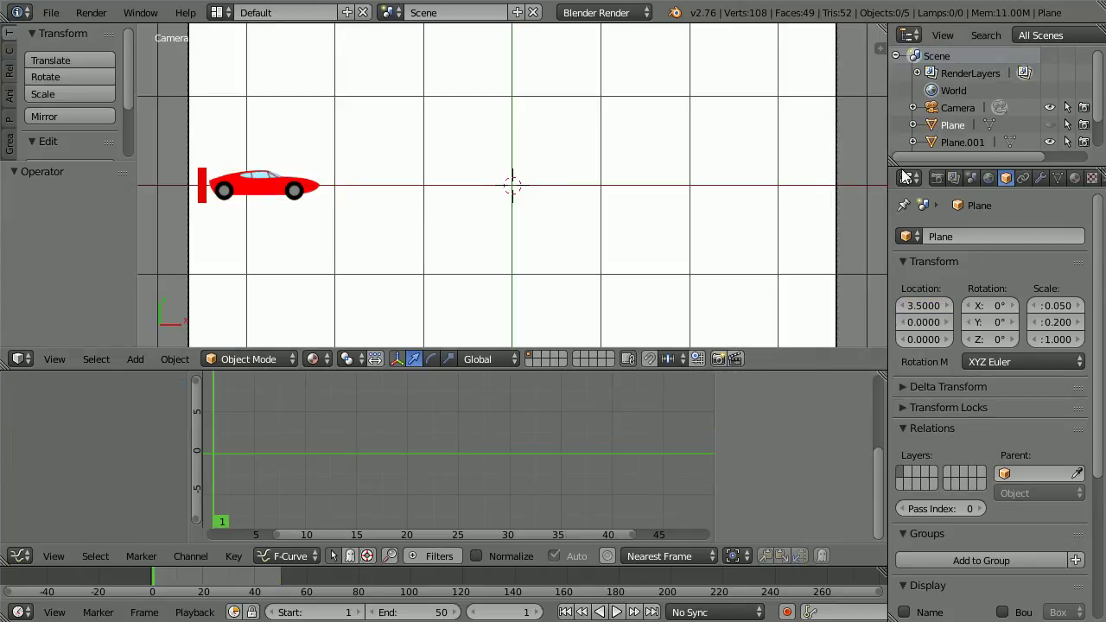
pyautogui.click(652, 612)
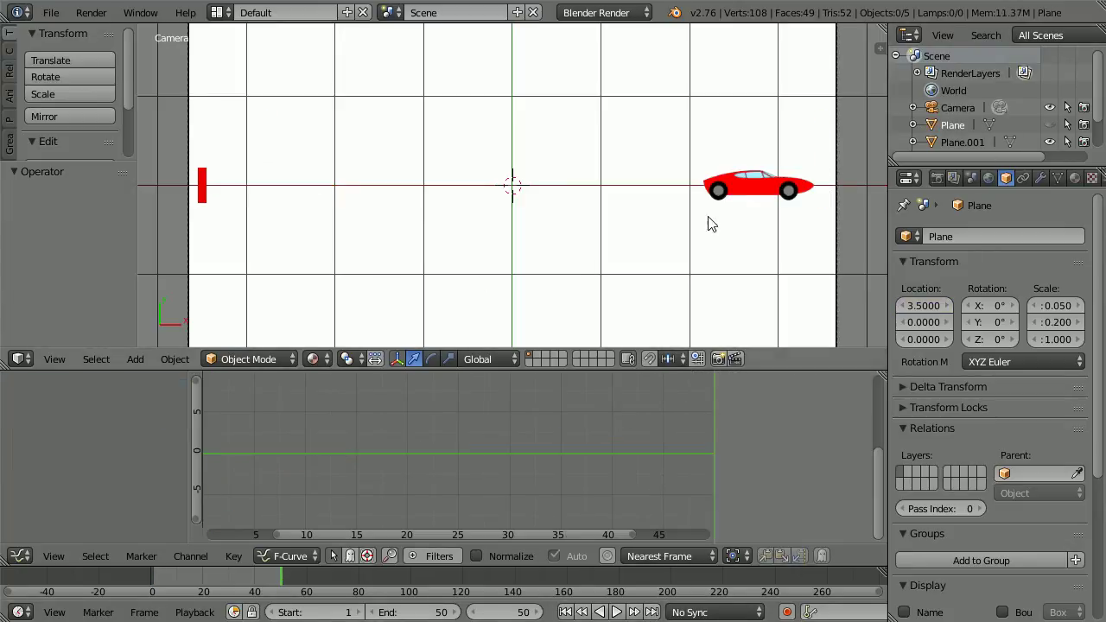
pyautogui.rightClick(753, 195)
pyautogui.moveTo(824, 192); pyautogui.dragTo(160, 201)
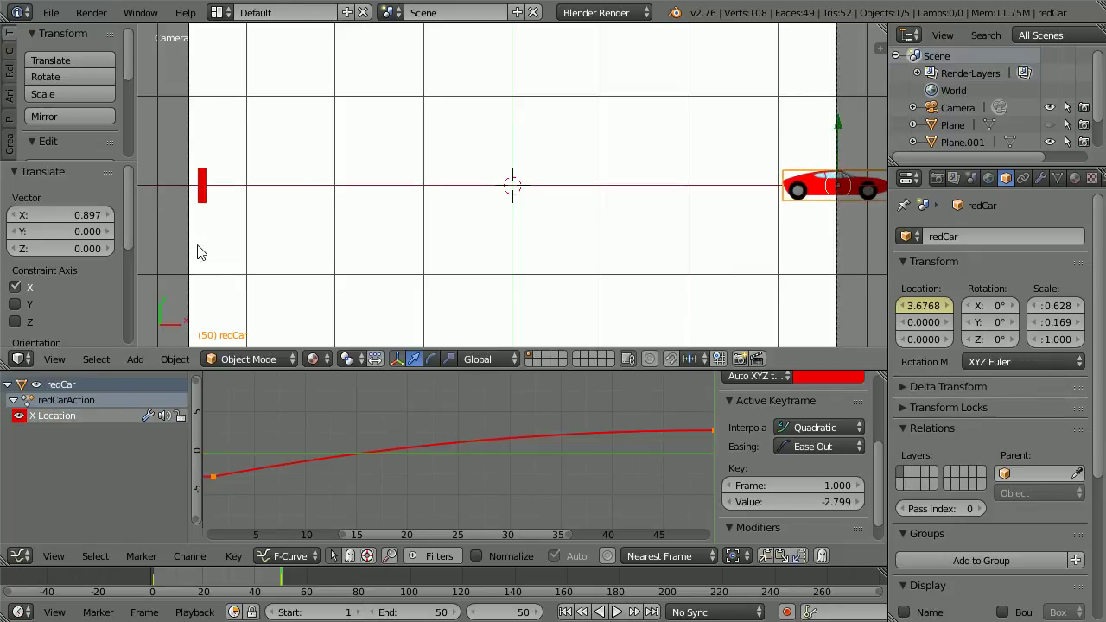
pyautogui.rightClick(917, 309)
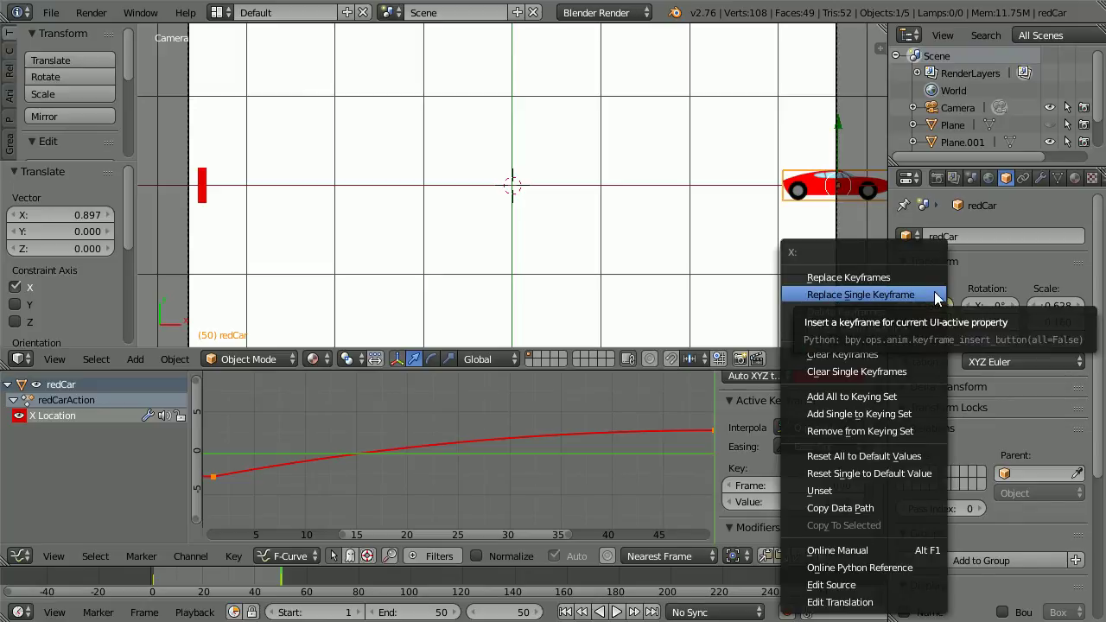
pyautogui.click(936, 296)
# Step: Set the frame-50 keyframe easing to Ease In and preview the car animation from frame 1
pyautogui.click(800, 449)
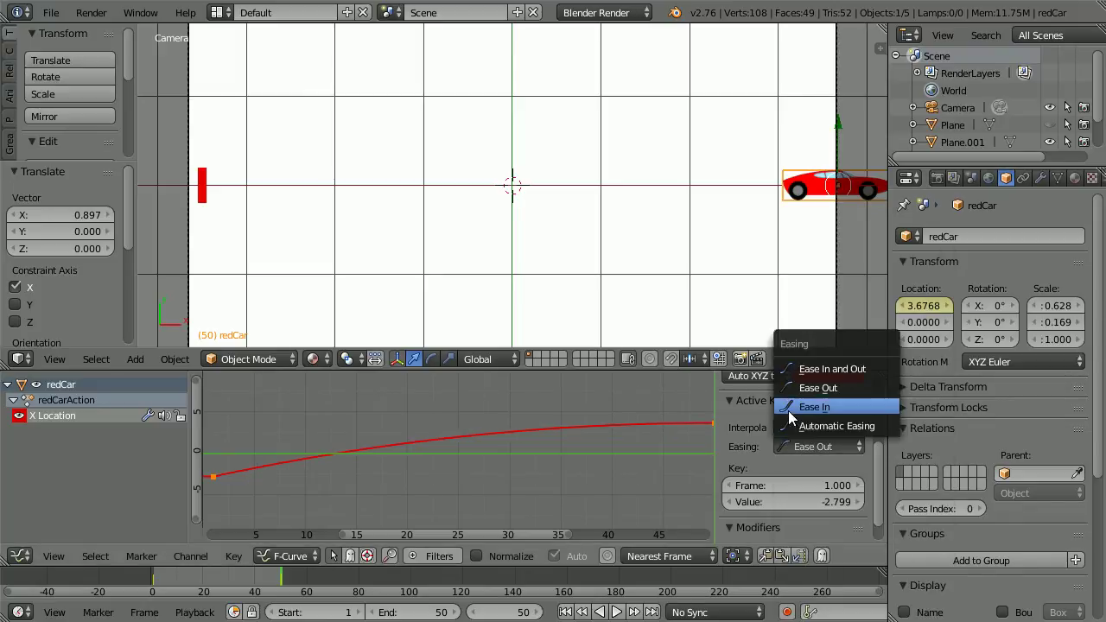
pyautogui.click(862, 406)
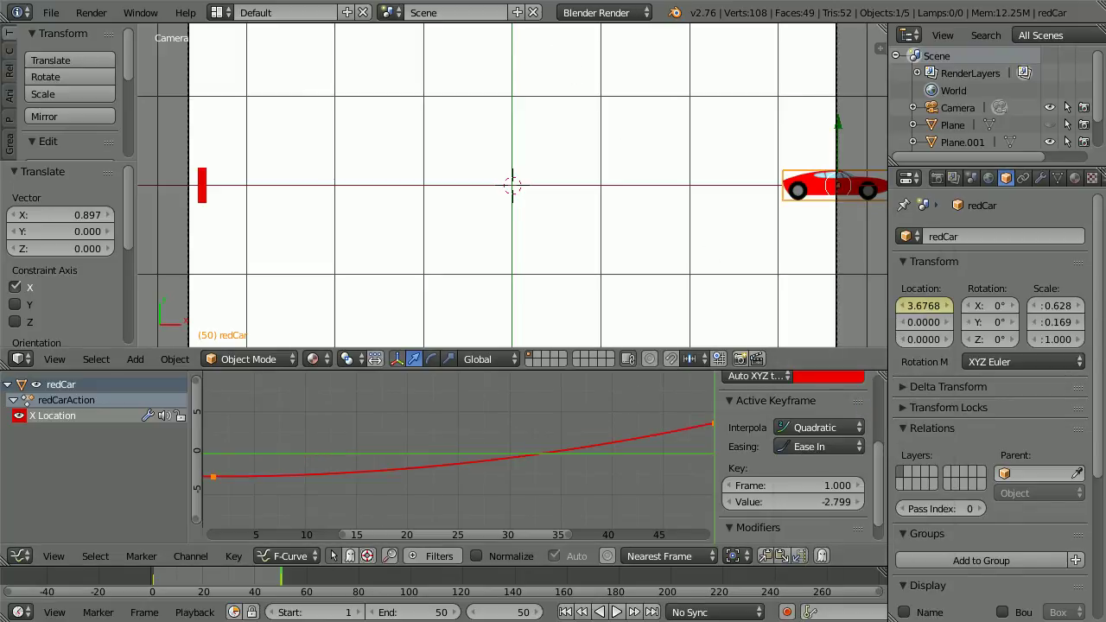
pyautogui.hotkey('shift', 'Left')
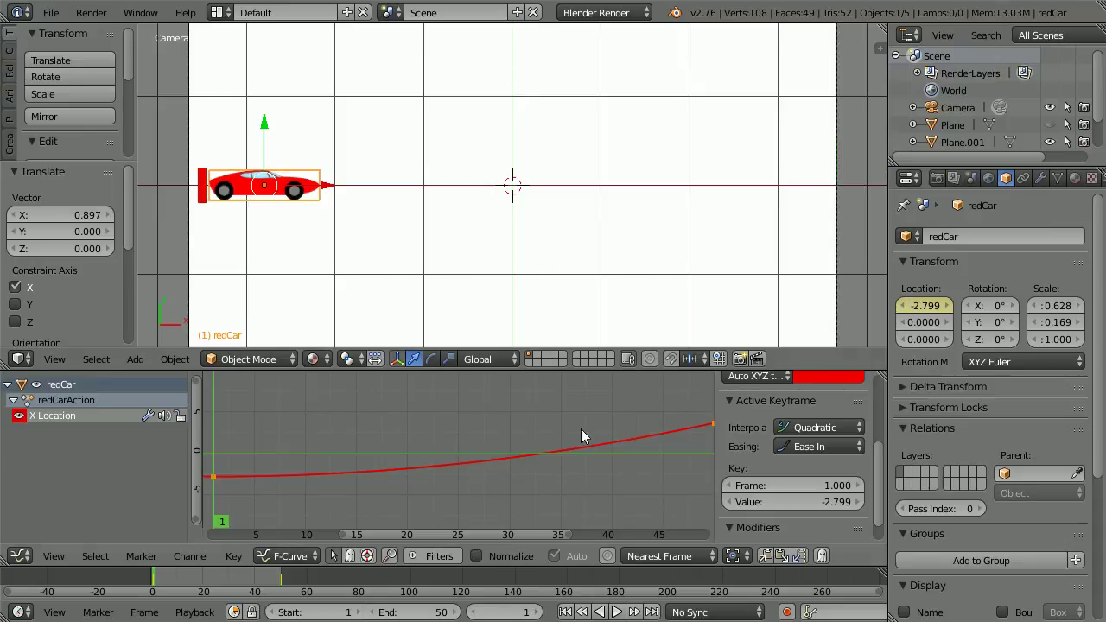
pyautogui.click(616, 611)
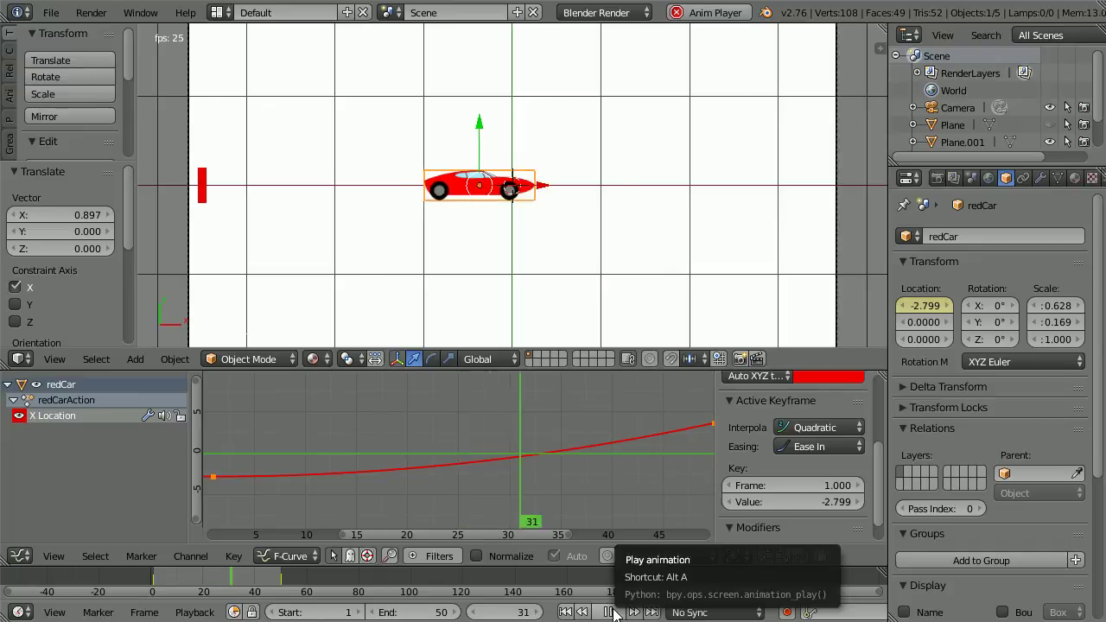
pyautogui.click(610, 611)
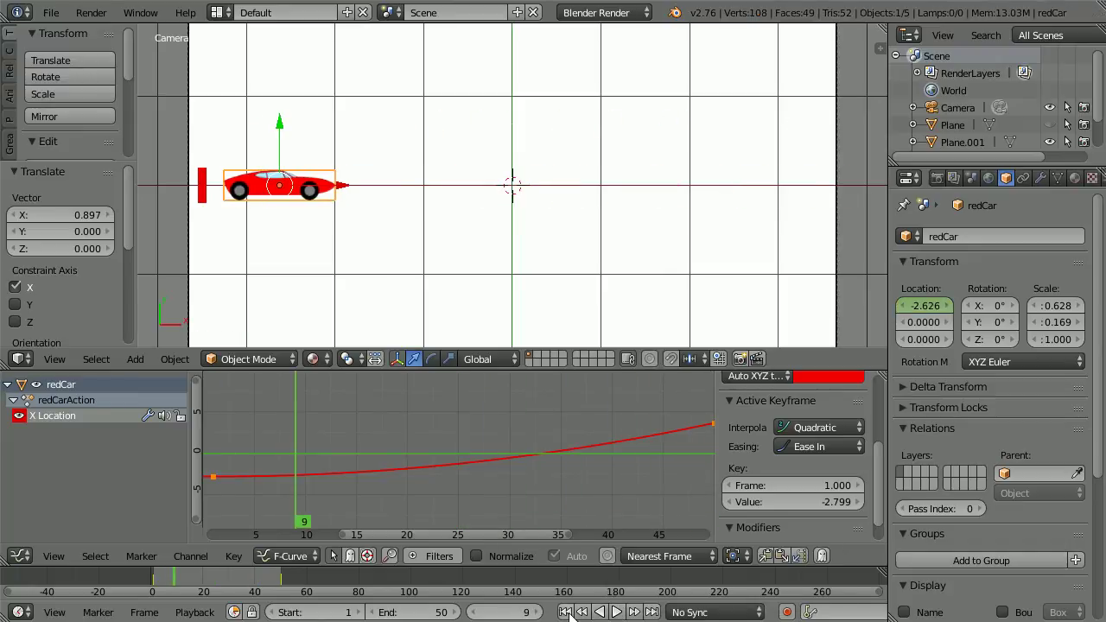
pyautogui.click(566, 612)
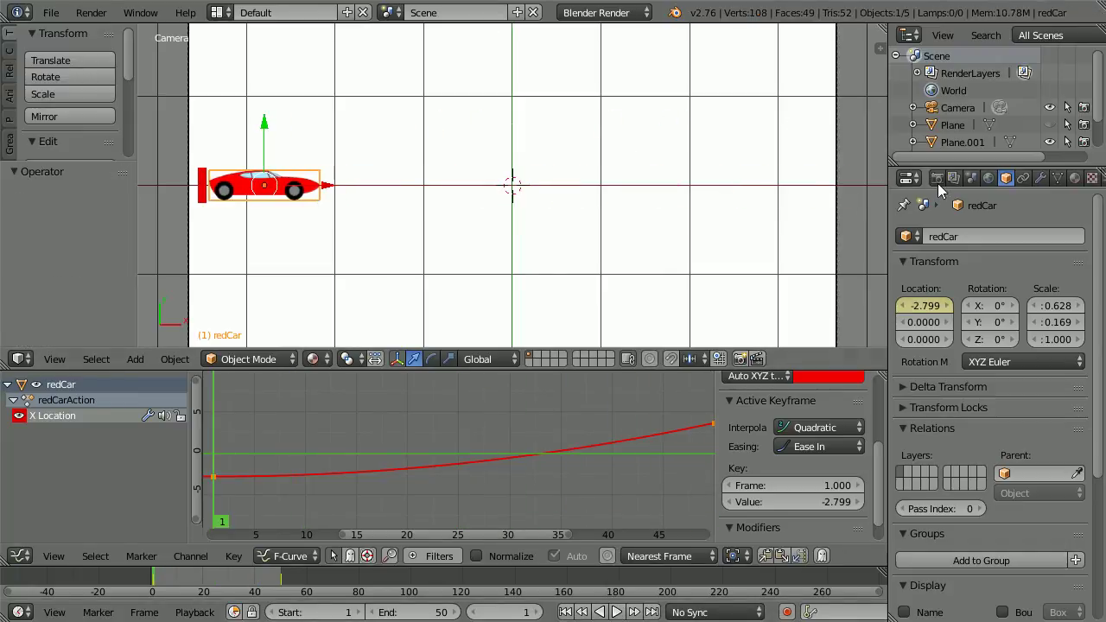
# Step: In the outliner, hide the left red bar and the red car, and show the red ball
pyautogui.moveTo(1101, 104); pyautogui.dragTo(1101, 137)
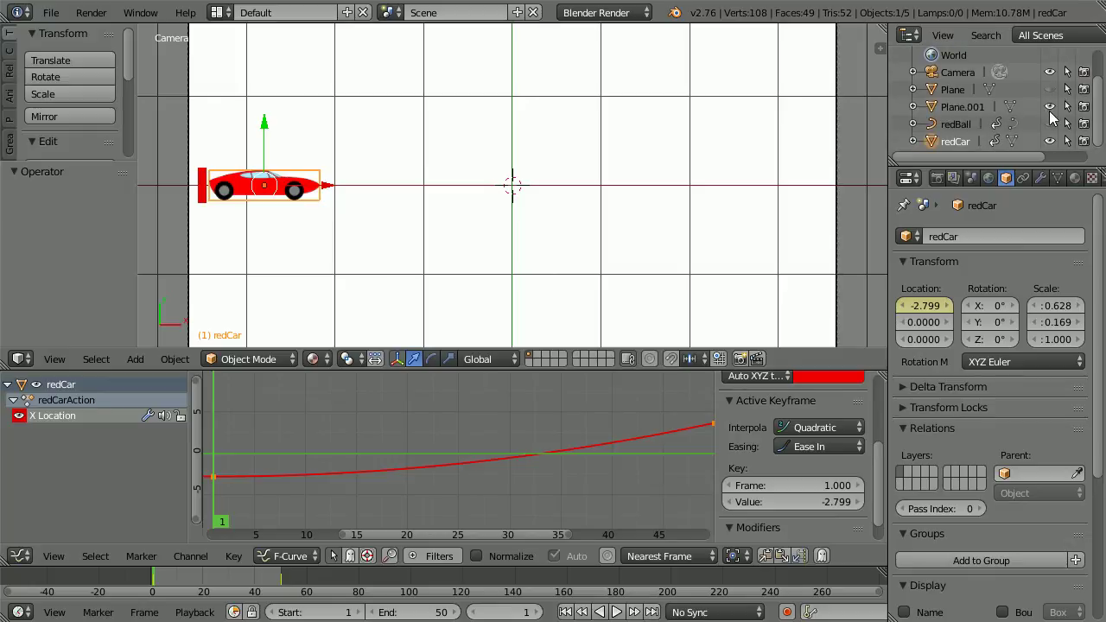
pyautogui.click(1049, 107)
pyautogui.click(1050, 123)
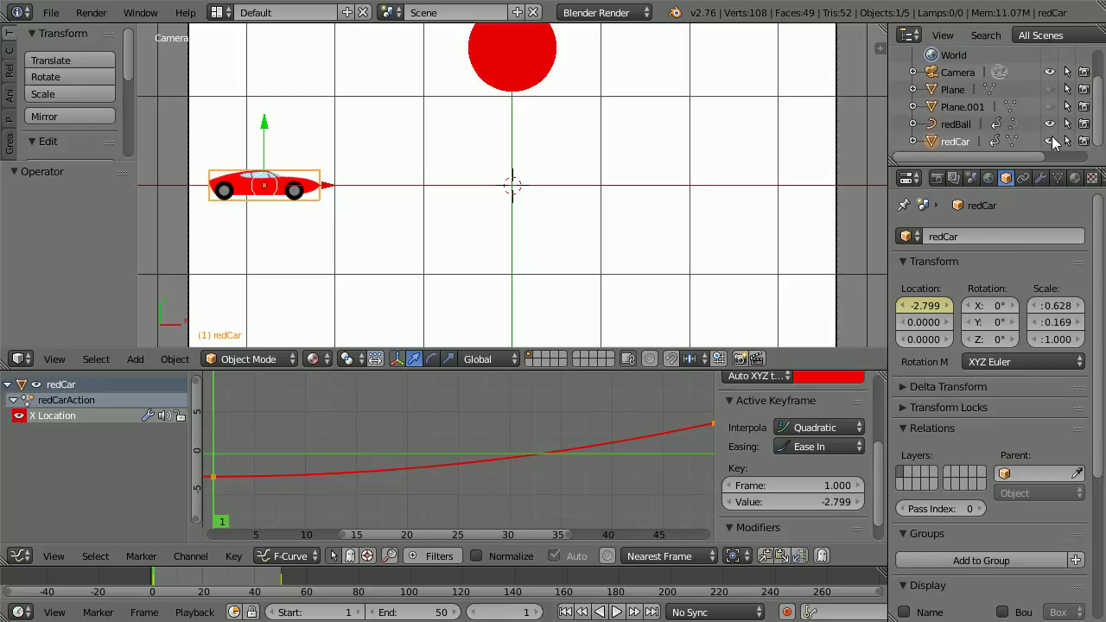
pyautogui.click(1049, 142)
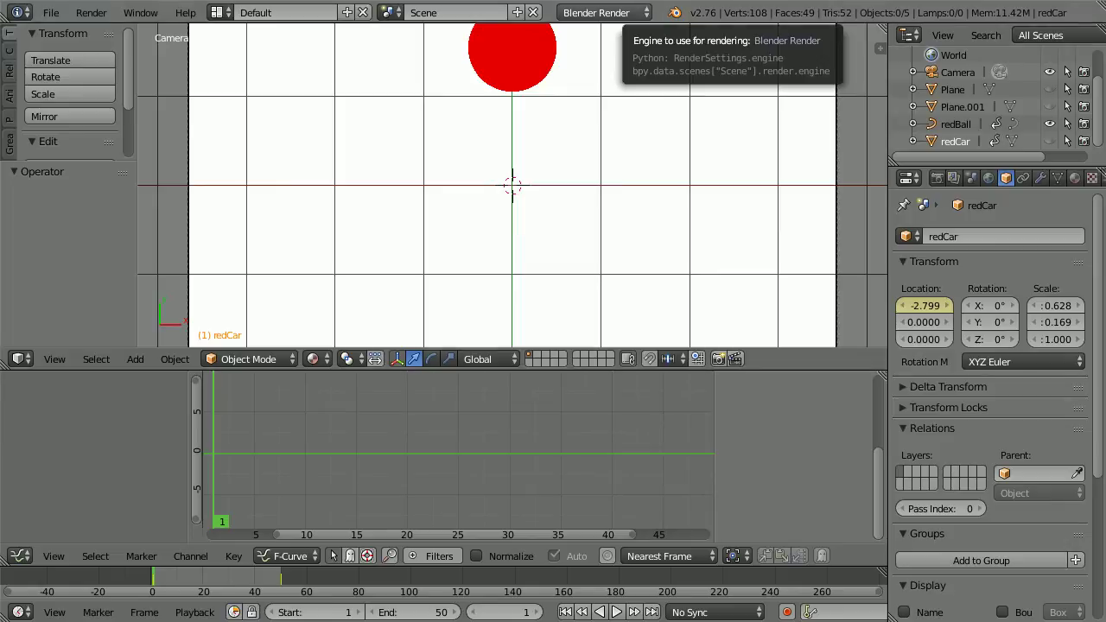
# Step: Move the red ball to the bottom-left corner at X -3.164, Y -1.545
pyautogui.scroll(-1, 660, 130)
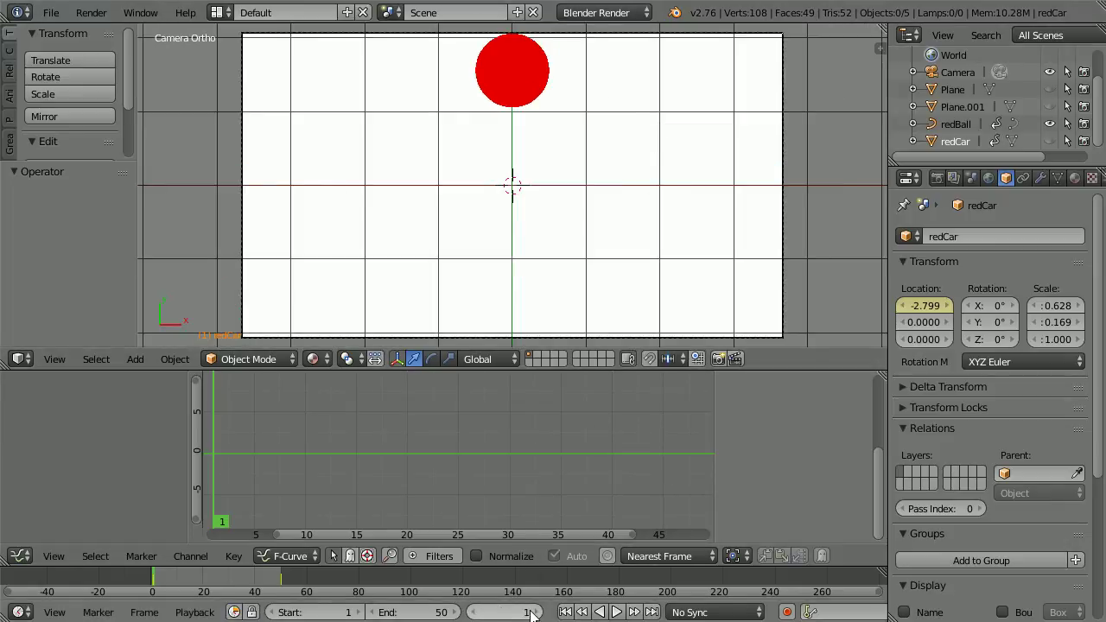
pyautogui.rightClick(523, 69)
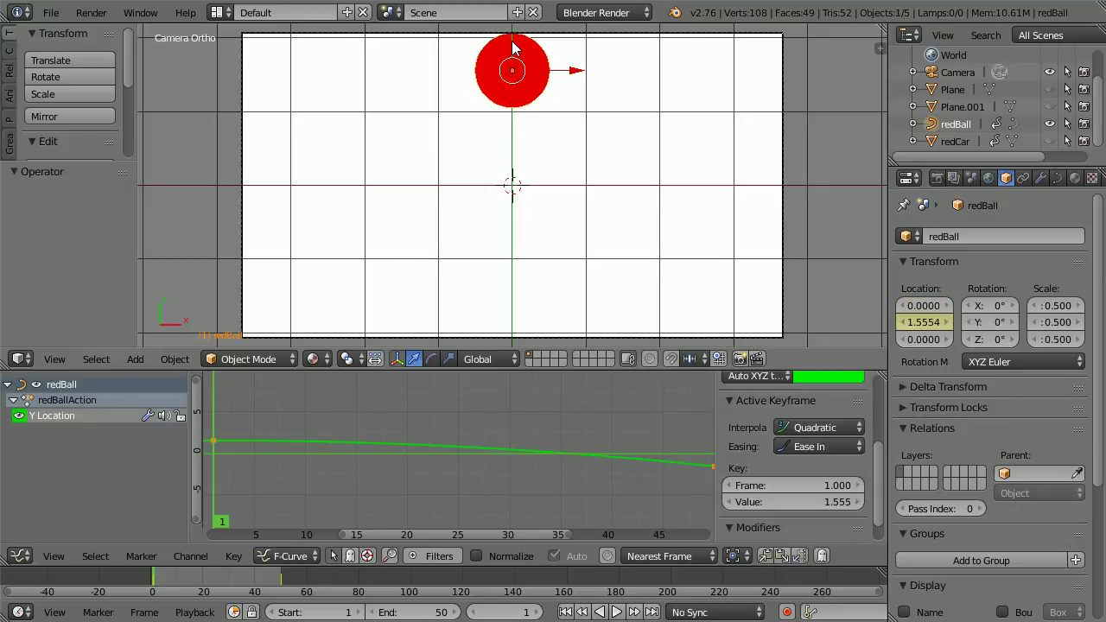
pyautogui.moveTo(514, 49); pyautogui.dragTo(506, 270)
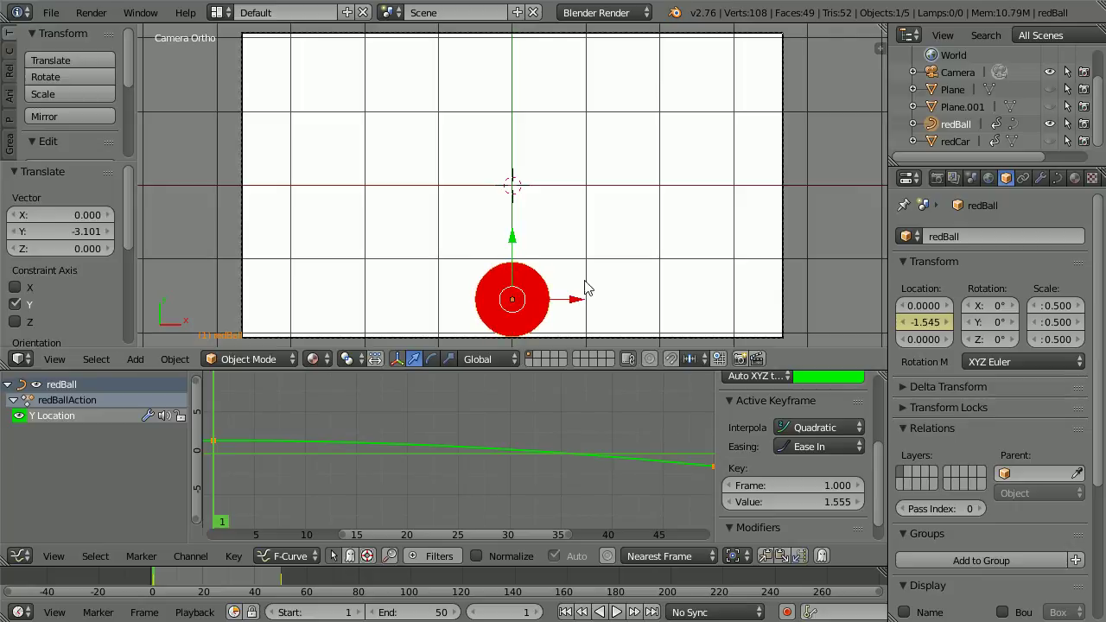
pyautogui.moveTo(580, 304); pyautogui.dragTo(346, 316)
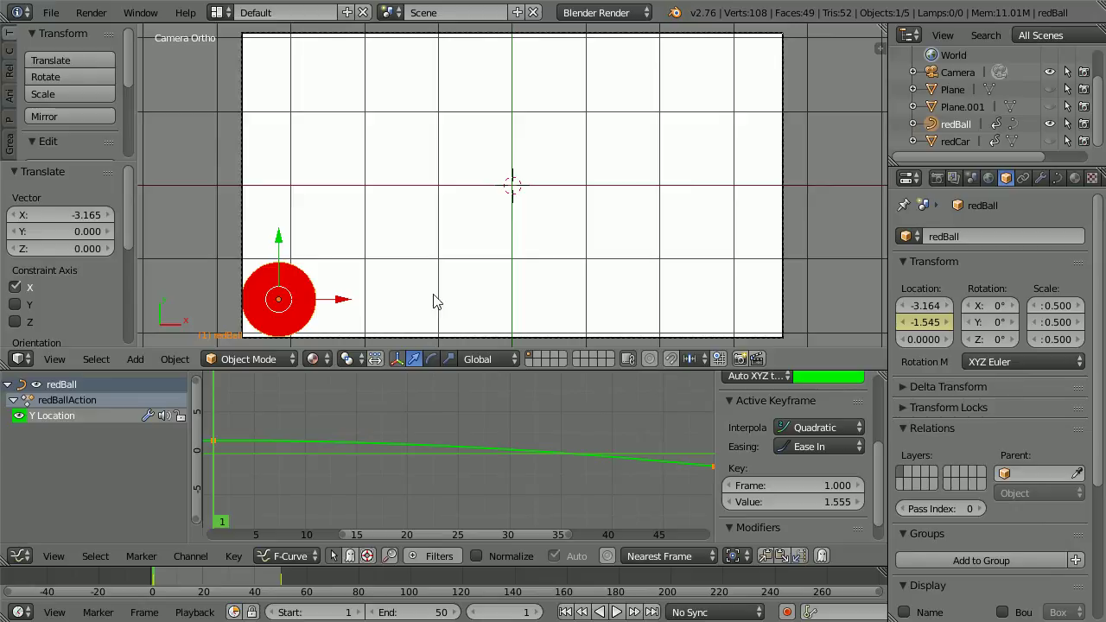
# Step: Keyframe the ball's X and Y location on frame 1
pyautogui.rightClick(926, 304)
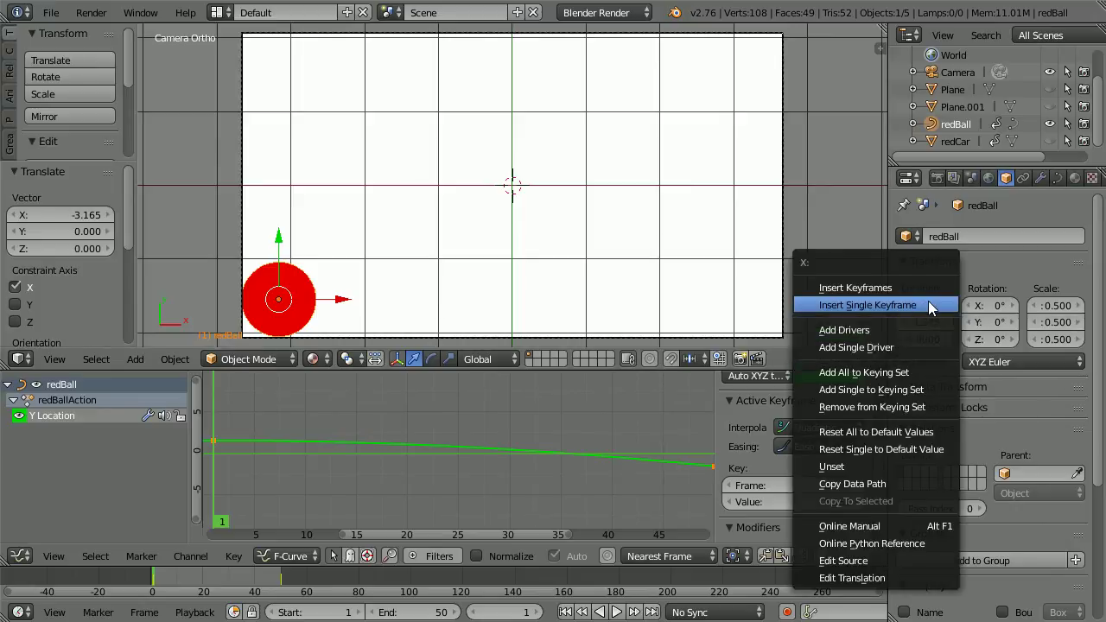
pyautogui.click(928, 307)
pyautogui.rightClick(922, 327)
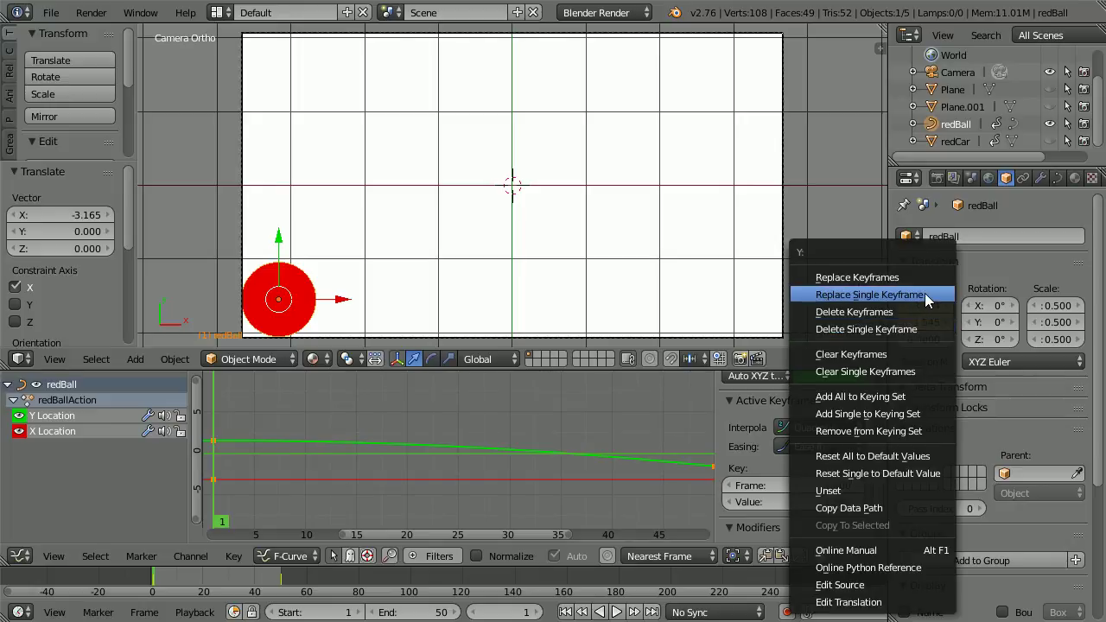
pyautogui.click(924, 293)
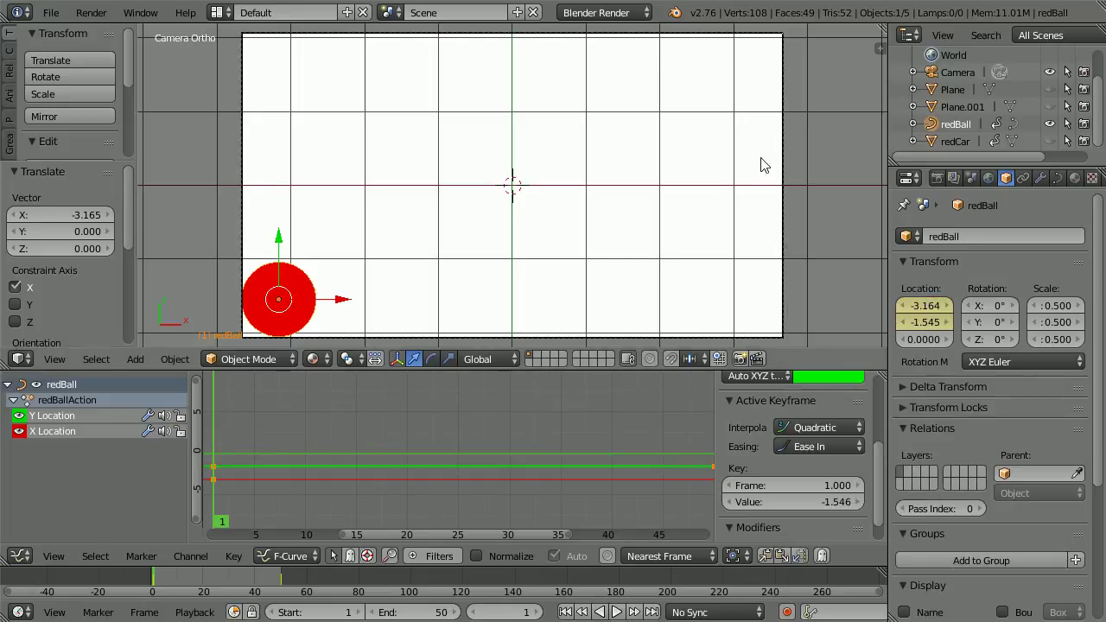
# Step: At frame 50, place the ball top centre (X 0, Y 1.5833) and replace its Y keyframe
pyautogui.click(651, 612)
pyautogui.click(924, 305)
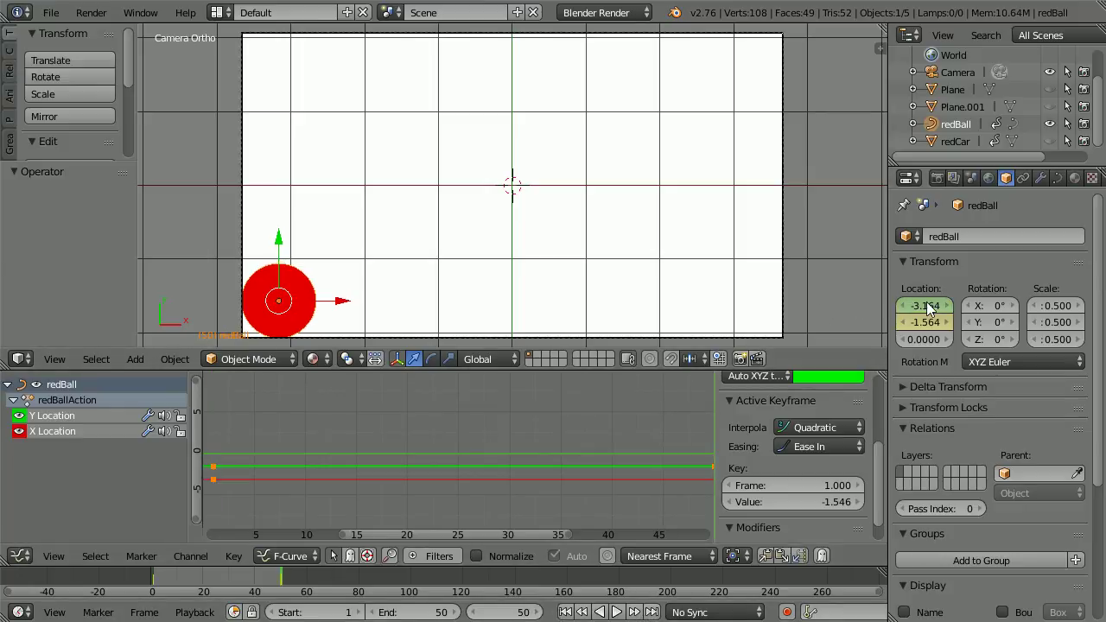
pyautogui.write('0')
pyautogui.press('Return')
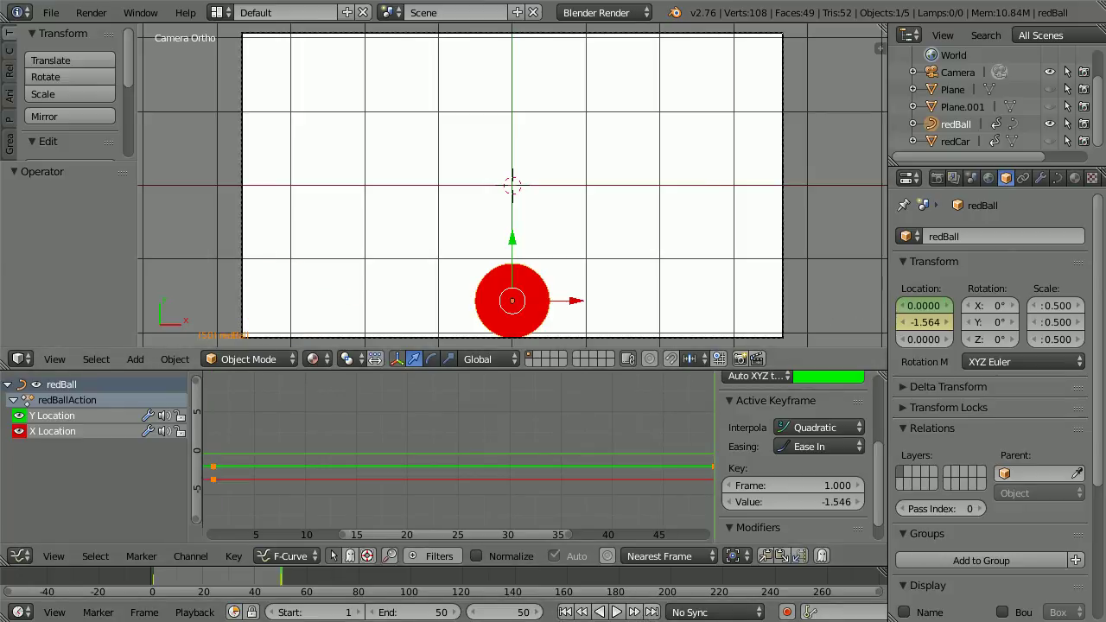
pyautogui.moveTo(514, 248); pyautogui.dragTo(531, 330)
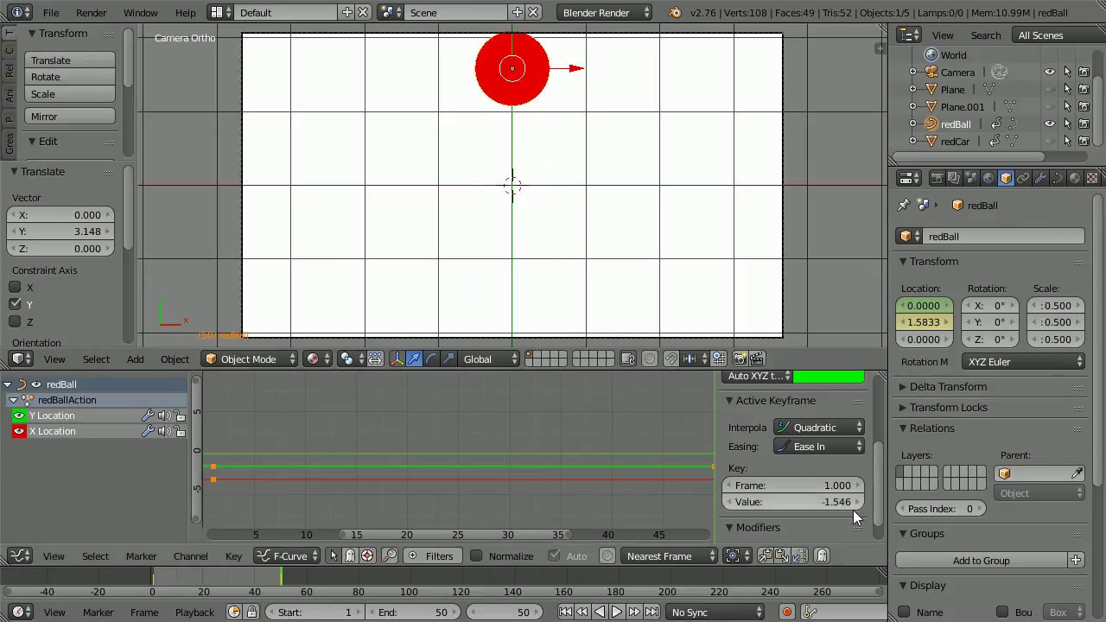
pyautogui.rightClick(919, 321)
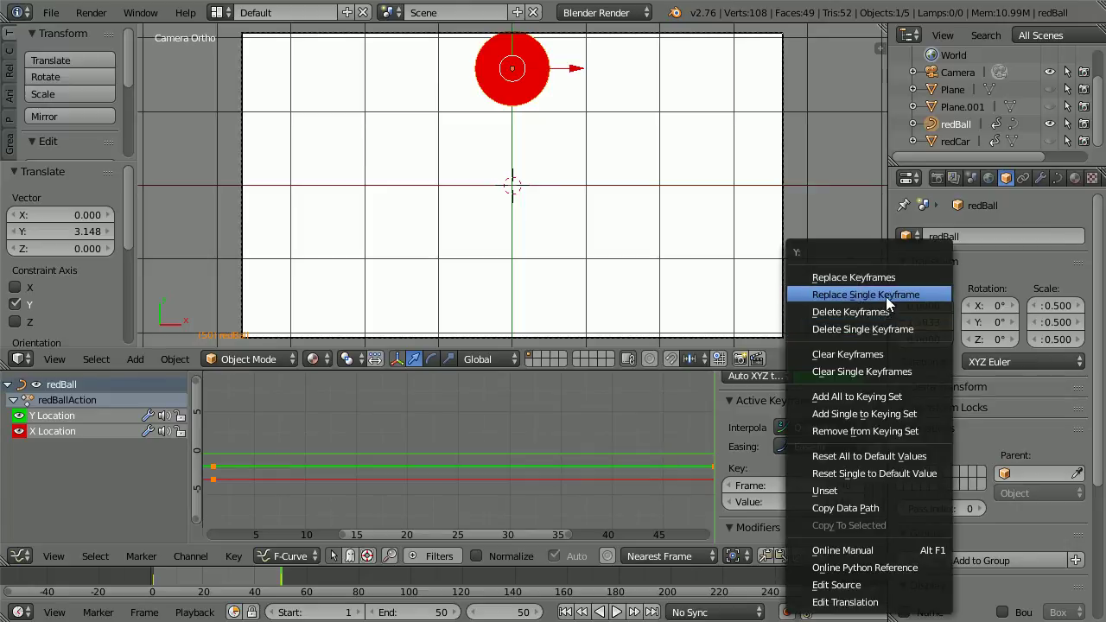
pyautogui.click(927, 294)
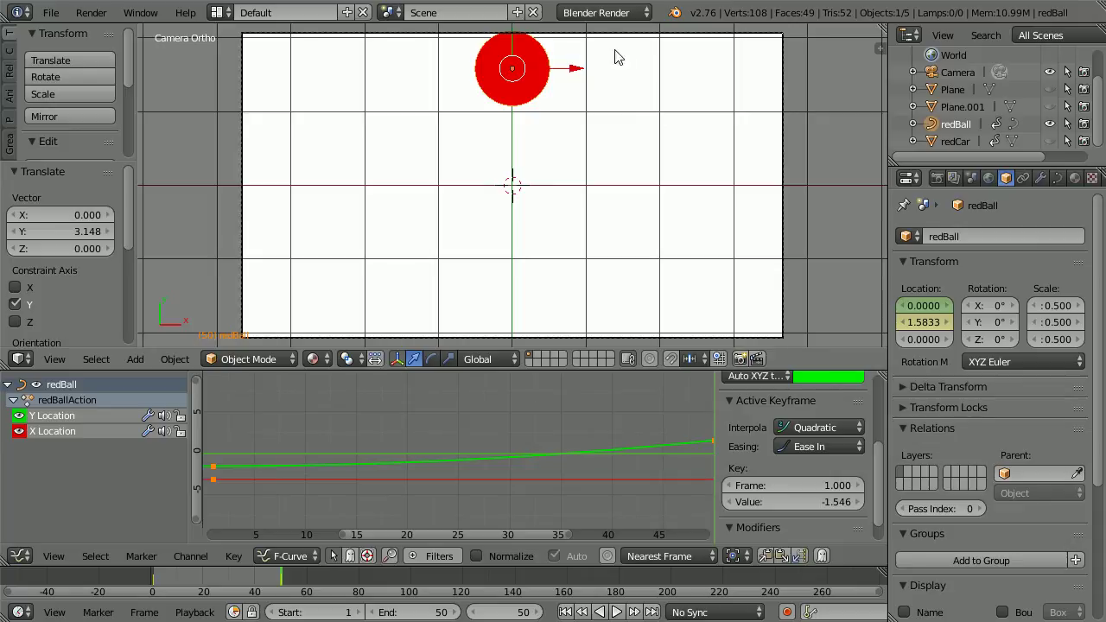
# Step: Set the animation end frame to 100 and jump to it
pyautogui.doubleClick(429, 612)
pyautogui.write('100')
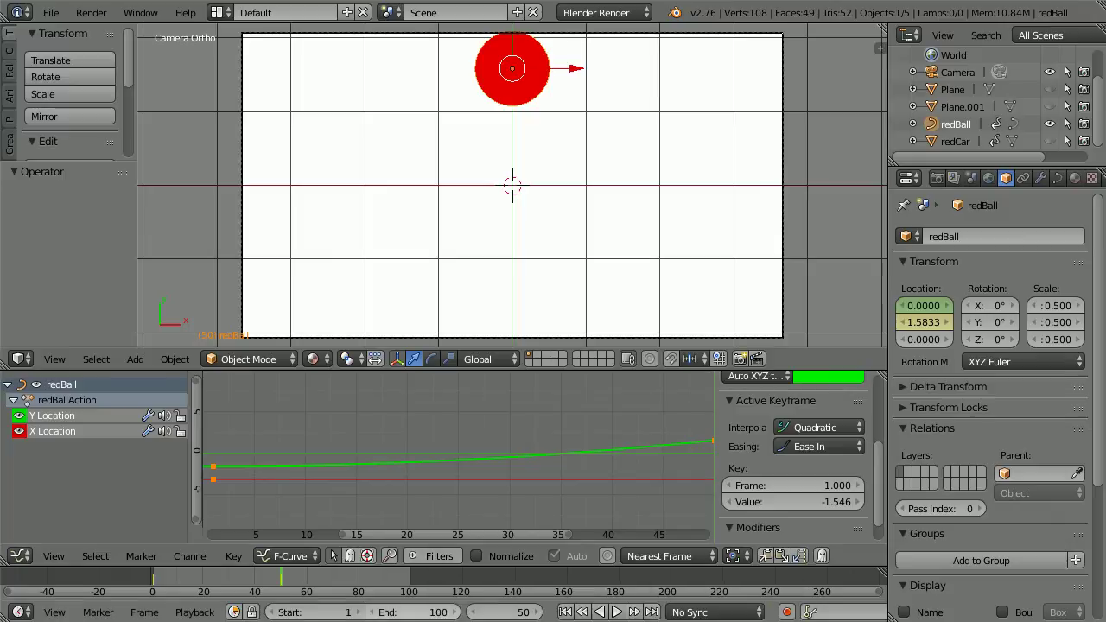
pyautogui.press('Return')
pyautogui.click(649, 613)
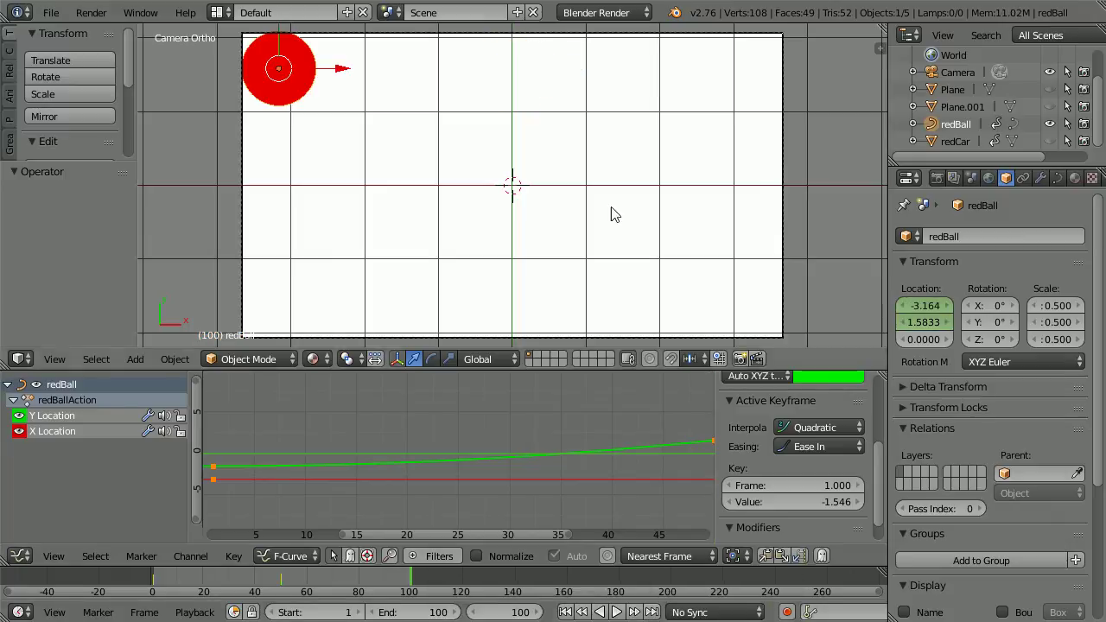
# Step: Key the ball at bottom-right (X 3.1577, Y -1.593) on frame 100 and preview the arc
pyautogui.moveTo(341, 73); pyautogui.dragTo(804, 94)
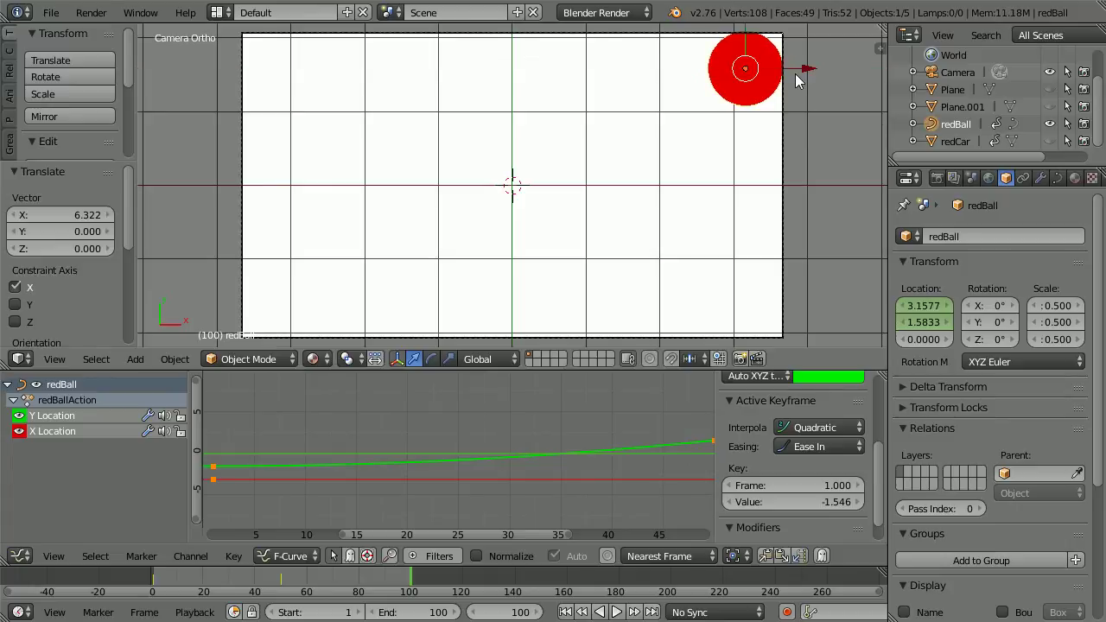
pyautogui.moveTo(745, 50); pyautogui.dragTo(734, 278)
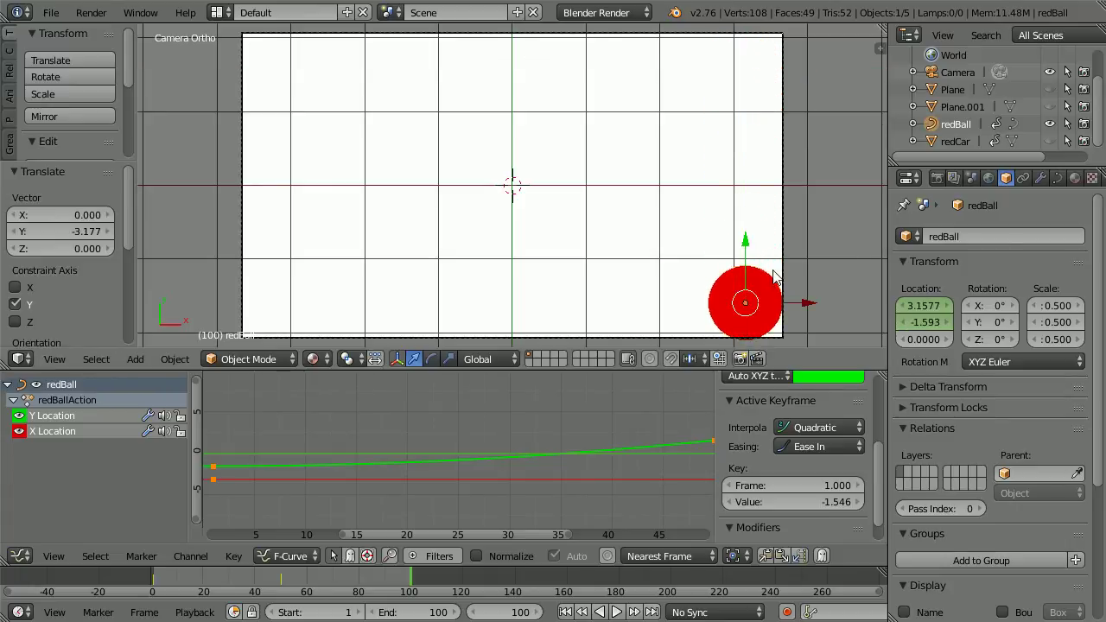
pyautogui.rightClick(928, 305)
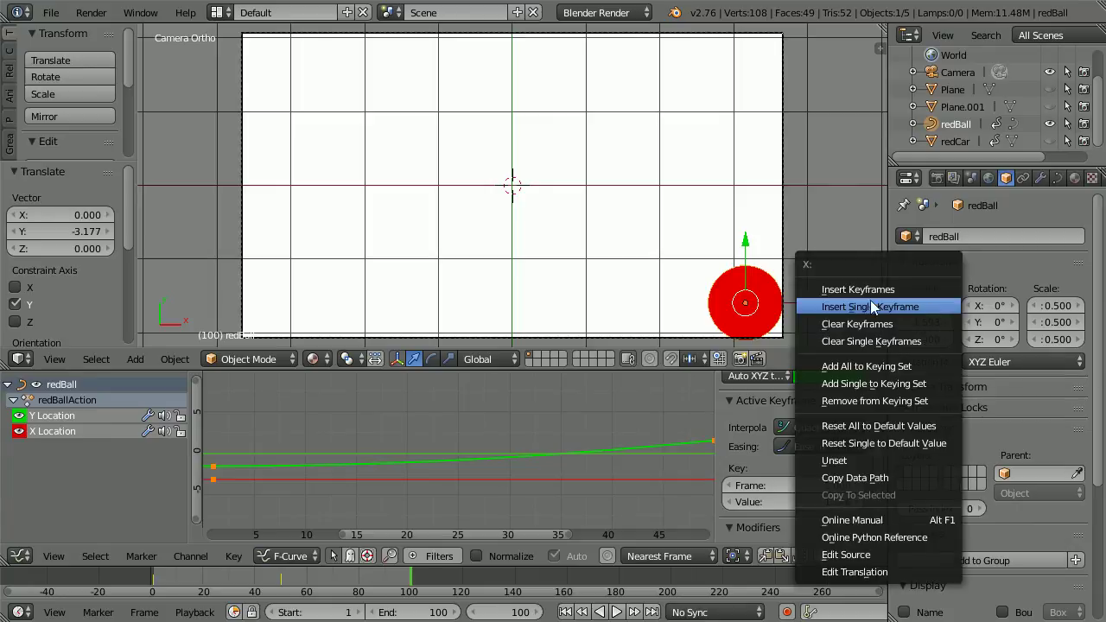
pyautogui.click(937, 309)
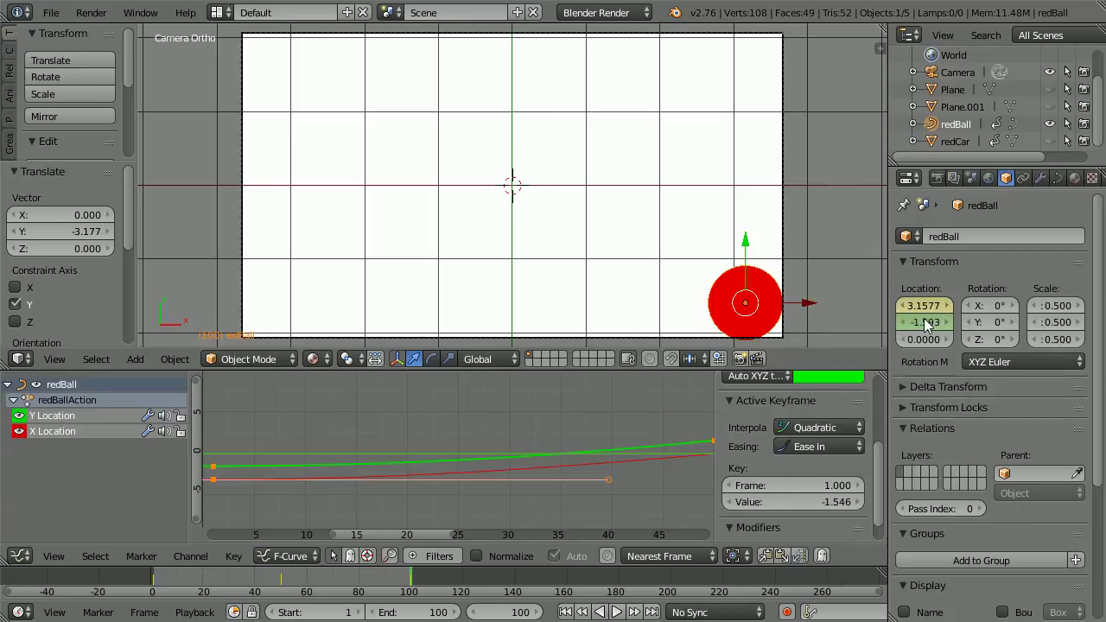
pyautogui.rightClick(921, 324)
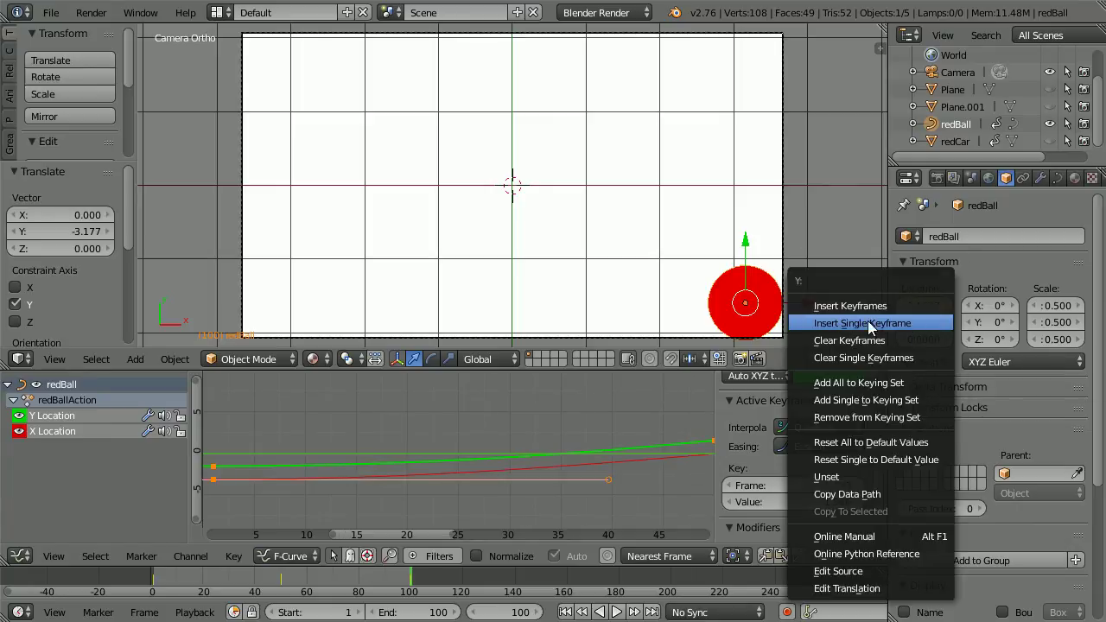
pyautogui.click(910, 322)
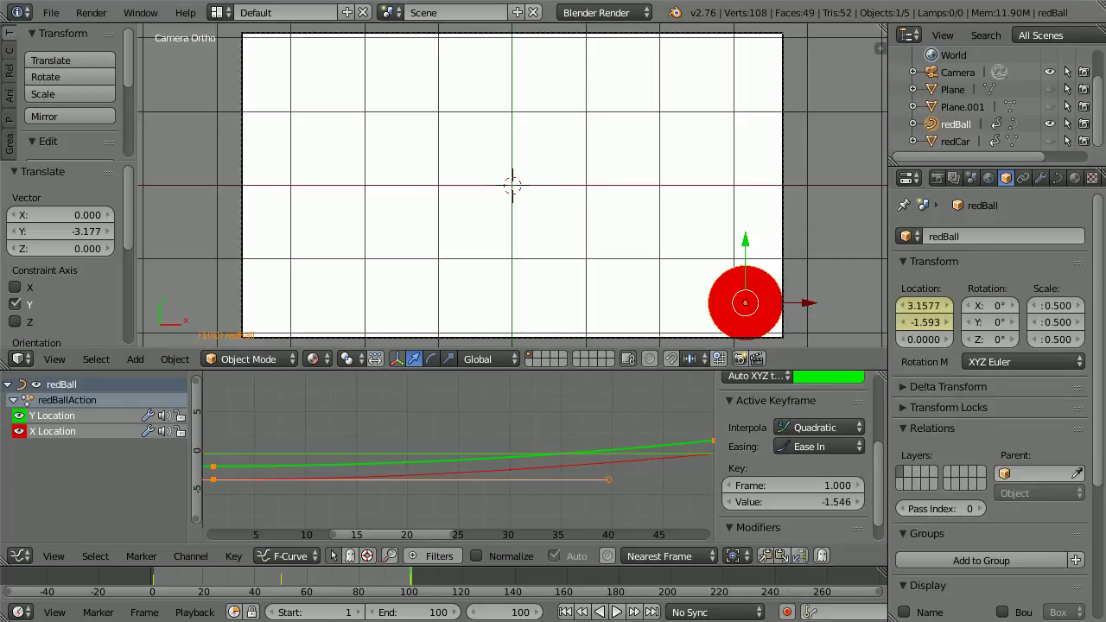
pyautogui.click(616, 612)
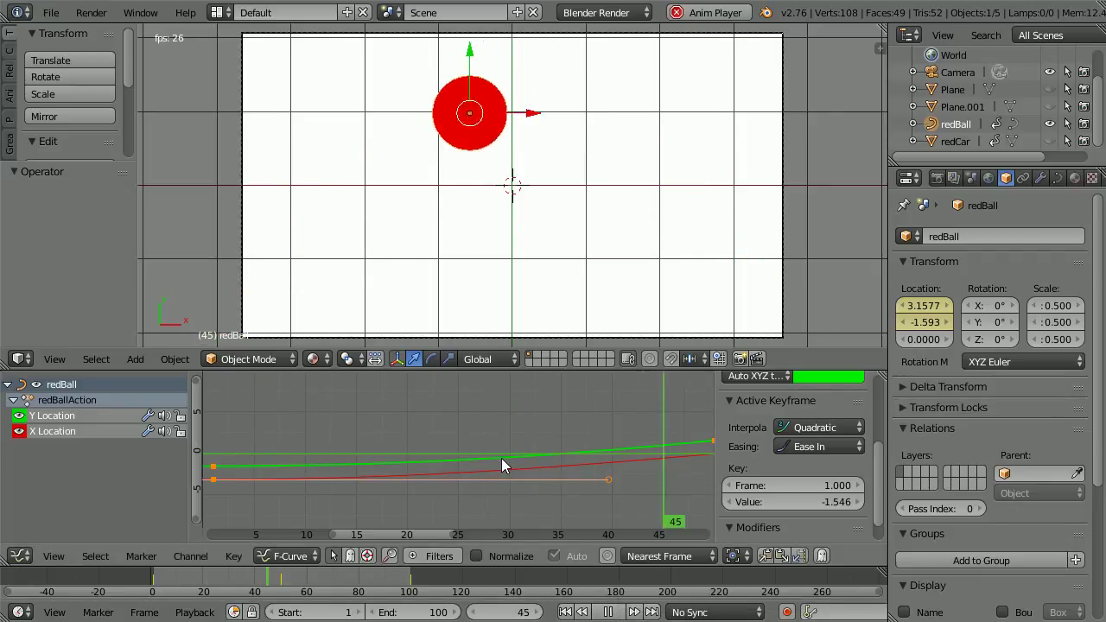
pyautogui.click(607, 611)
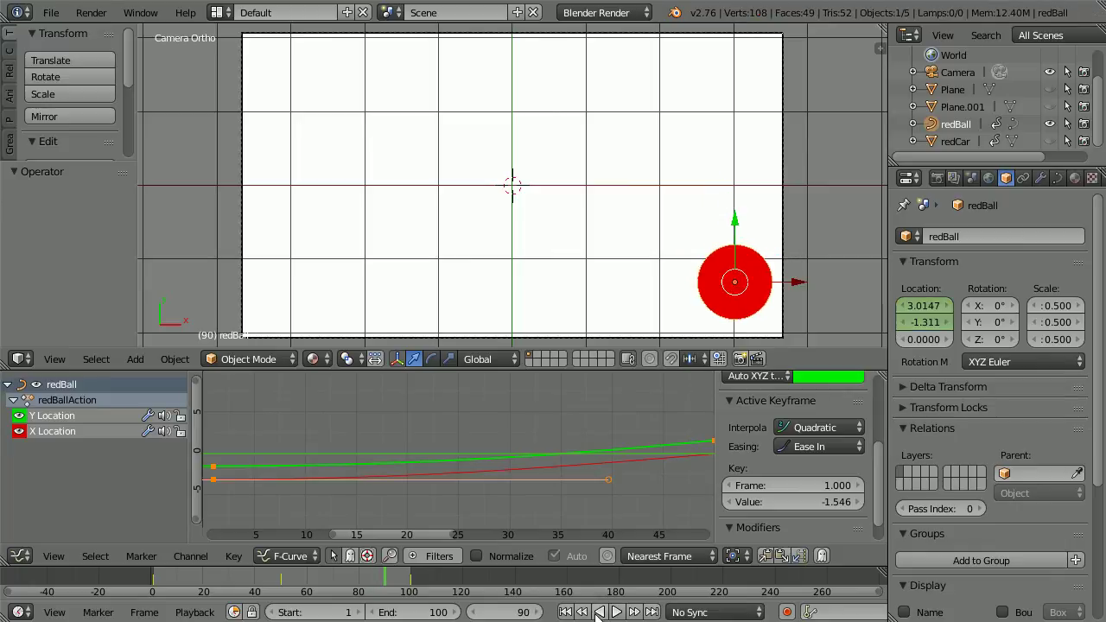
# Step: At frame 1, set the ball's first X Location keyframe to Linear interpolation
pyautogui.click(567, 612)
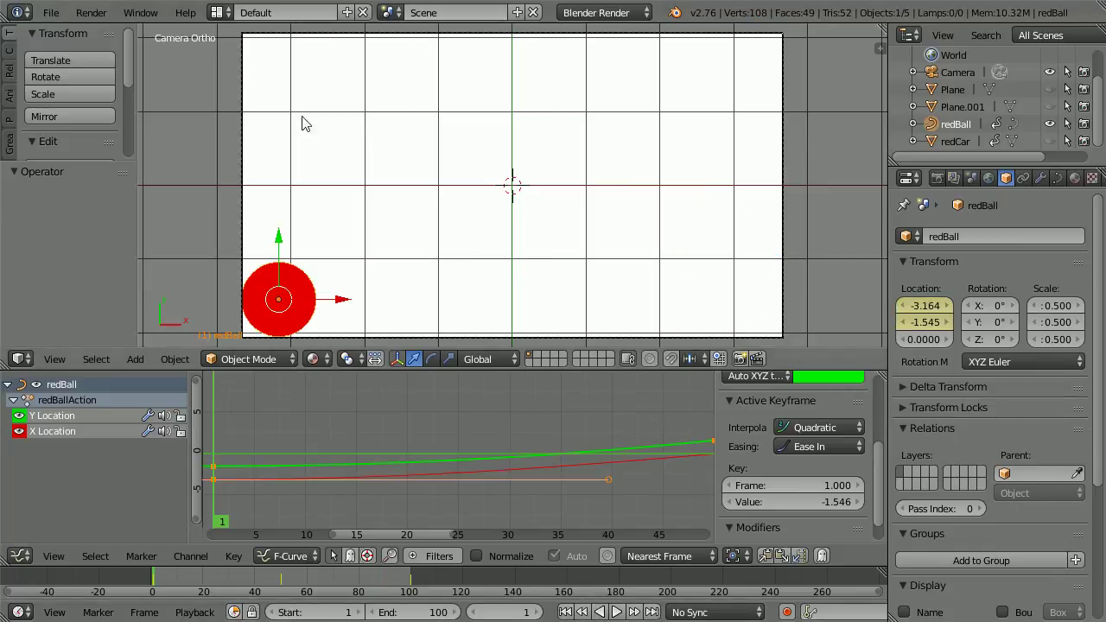
pyautogui.rightClick(215, 483)
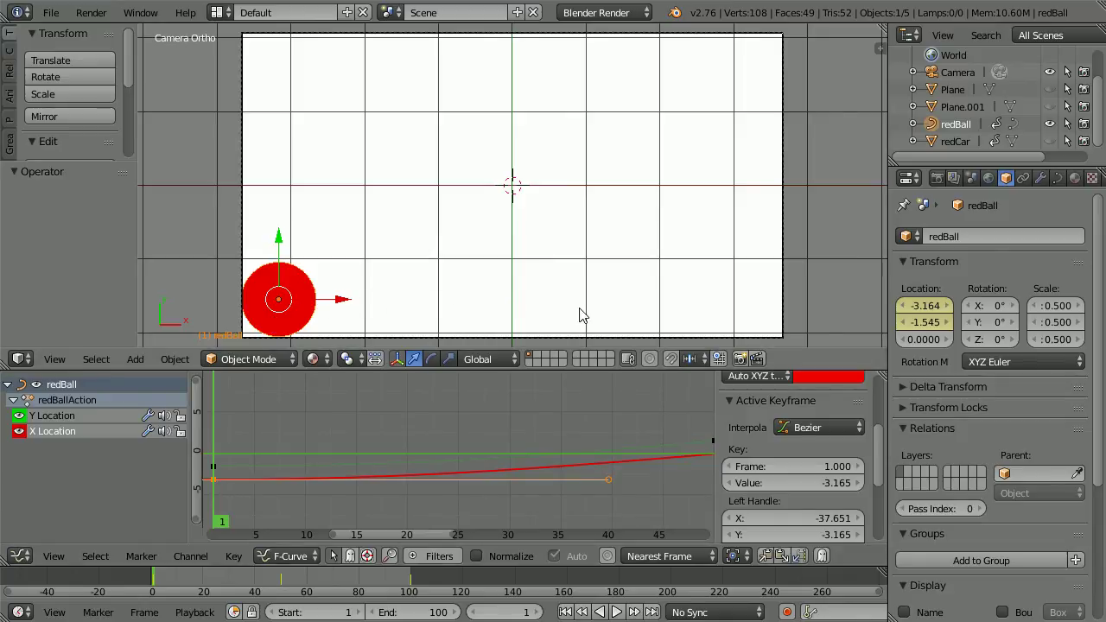
pyautogui.click(812, 433)
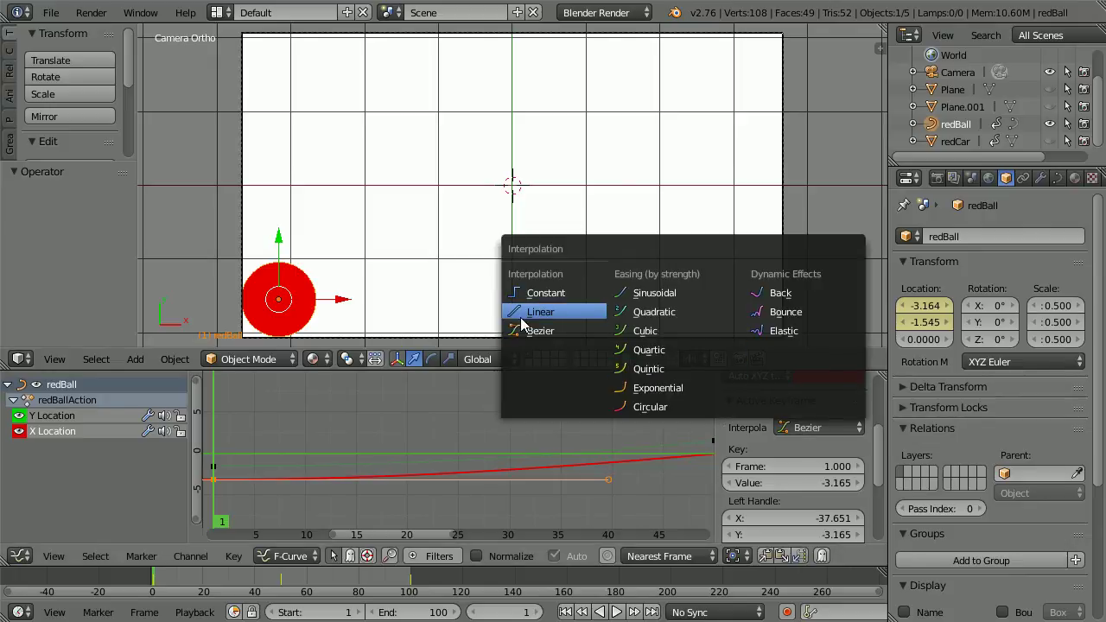
pyautogui.click(577, 316)
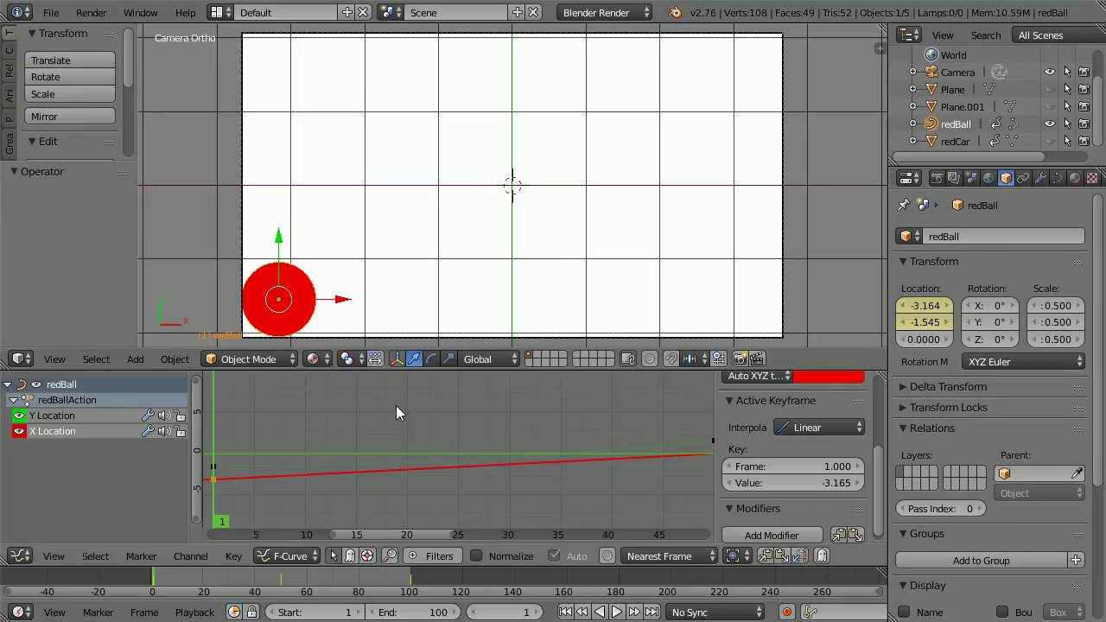
pyautogui.scroll(-2, 395, 405)
# Step: Set the ball's frame-1 Y Location keyframe easing to Ease Out
pyautogui.scroll(-2, 395, 405)
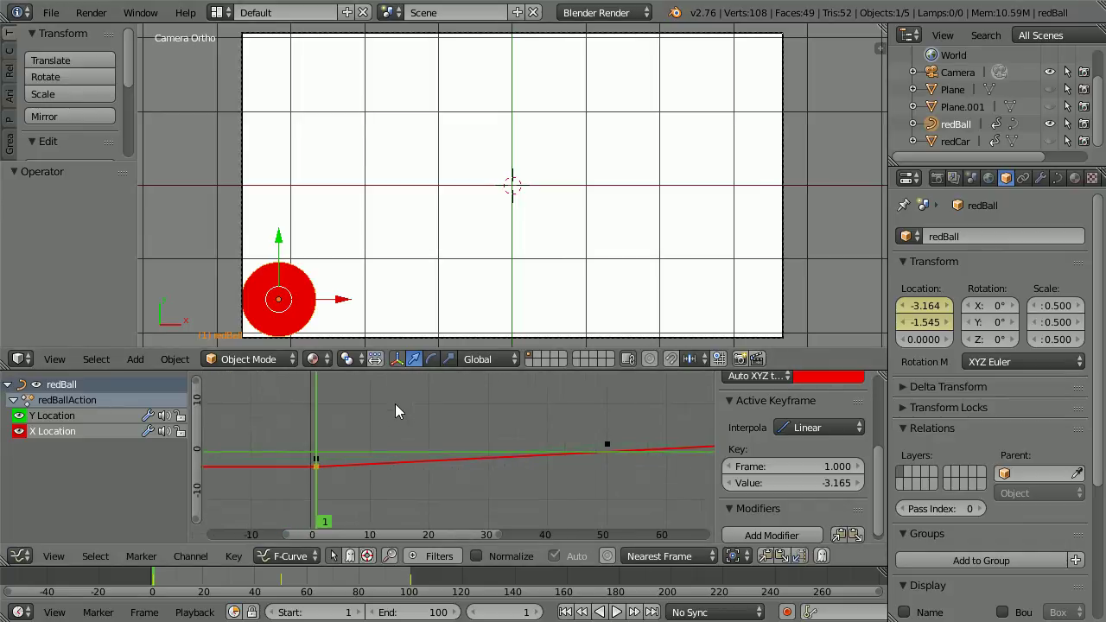
pyautogui.keyDown('ctrl'); pyautogui.scroll(-5, 394, 399); pyautogui.keyUp('ctrl')
pyautogui.keyDown('ctrl'); pyautogui.moveTo(403, 397); pyautogui.dragTo(400, 396, button='middle'); pyautogui.keyUp('ctrl')
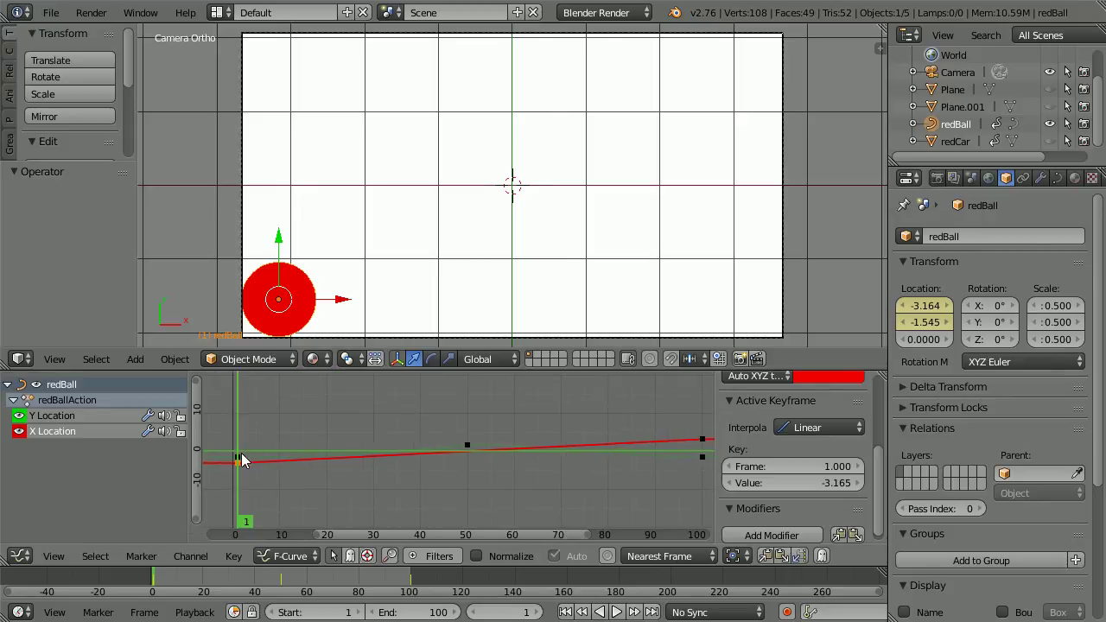
pyautogui.click(237, 460)
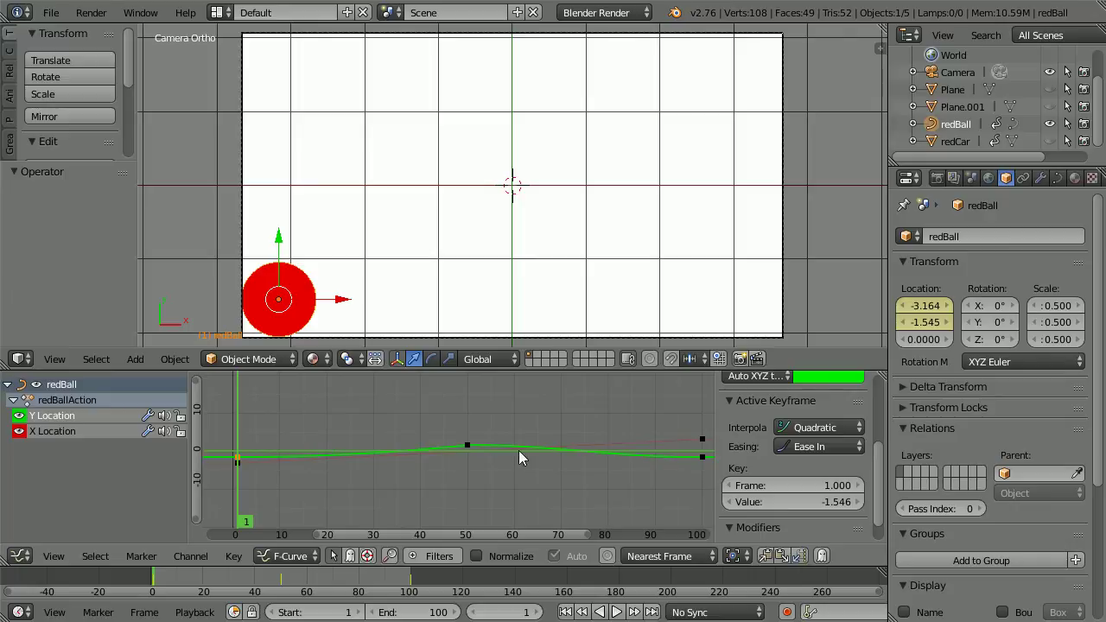
pyautogui.click(810, 447)
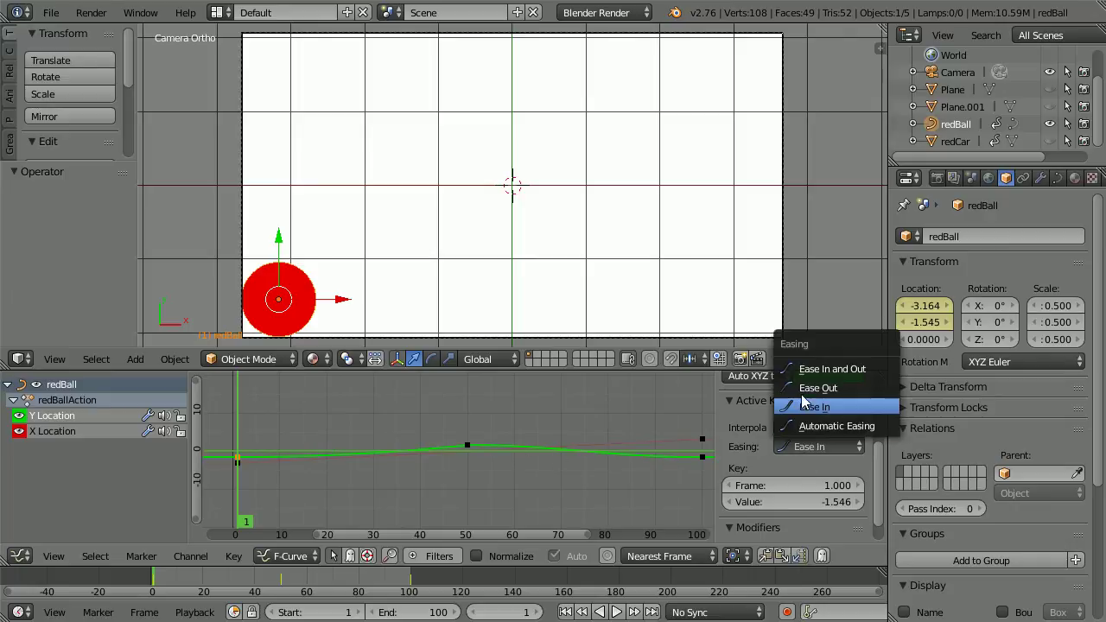
pyautogui.click(870, 388)
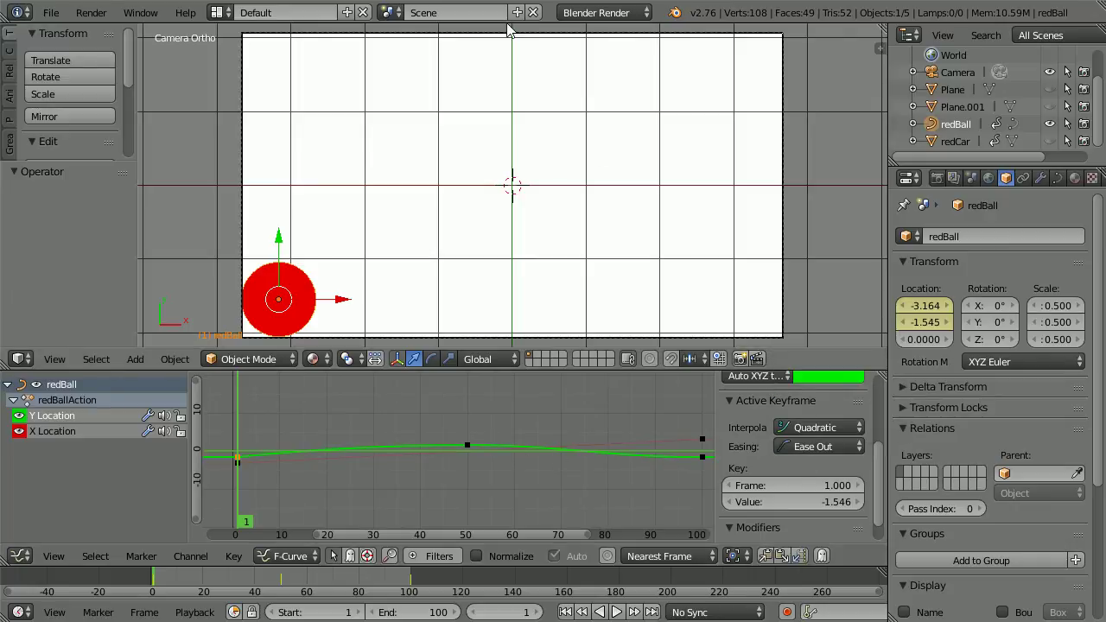
# Step: Give the frame-50 Y keyframe Quadratic interpolation with Ease In, then play the arc
pyautogui.click(466, 443)
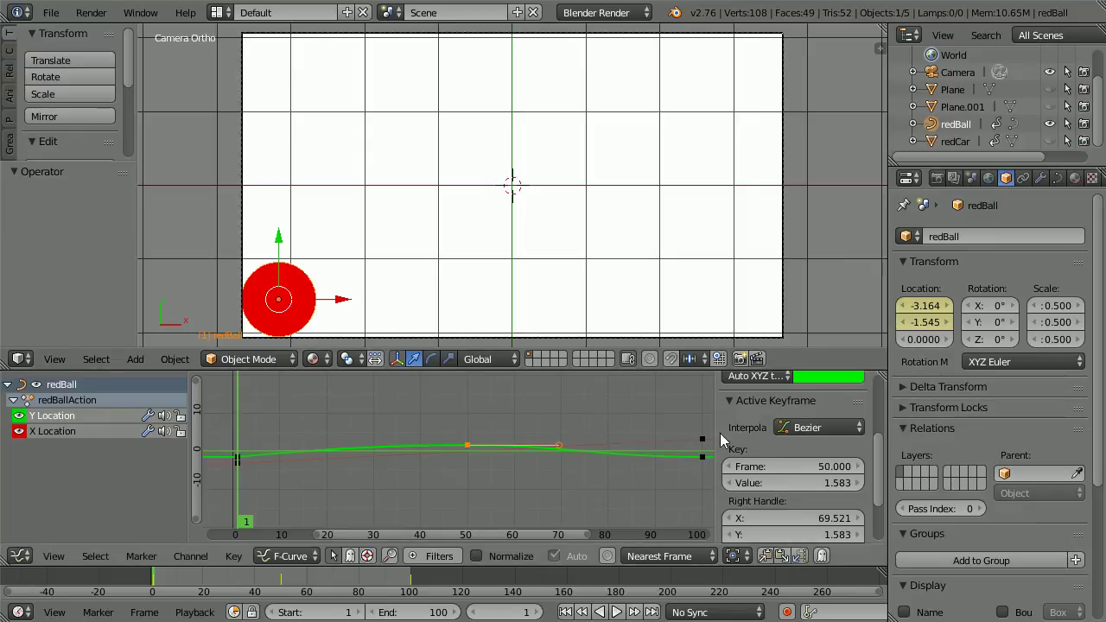
pyautogui.click(802, 430)
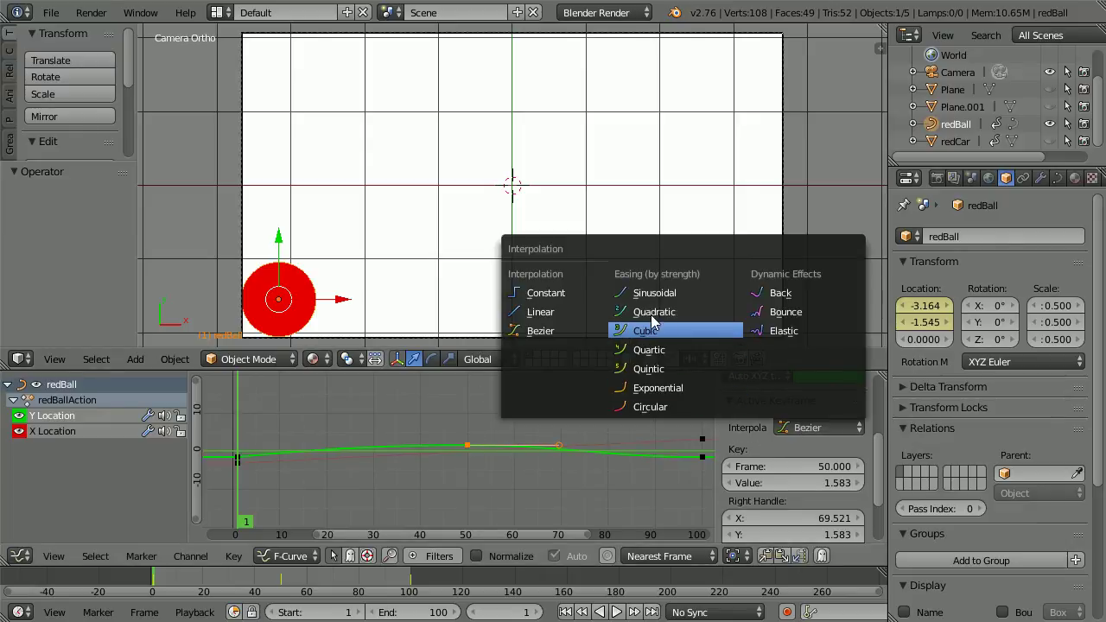
pyautogui.click(679, 312)
pyautogui.click(810, 449)
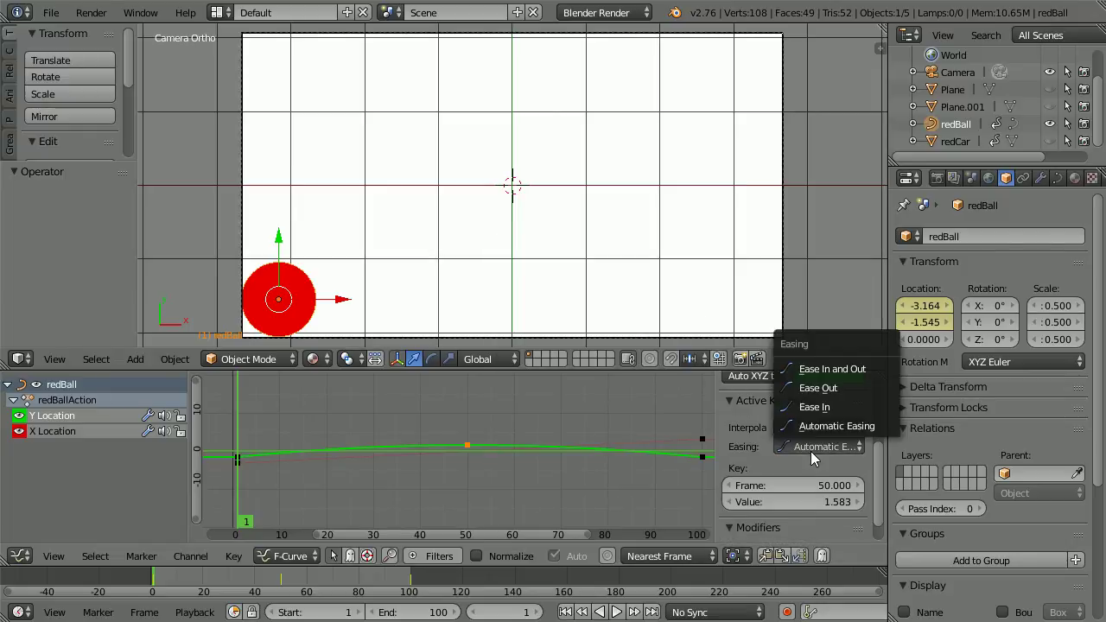
pyautogui.click(808, 408)
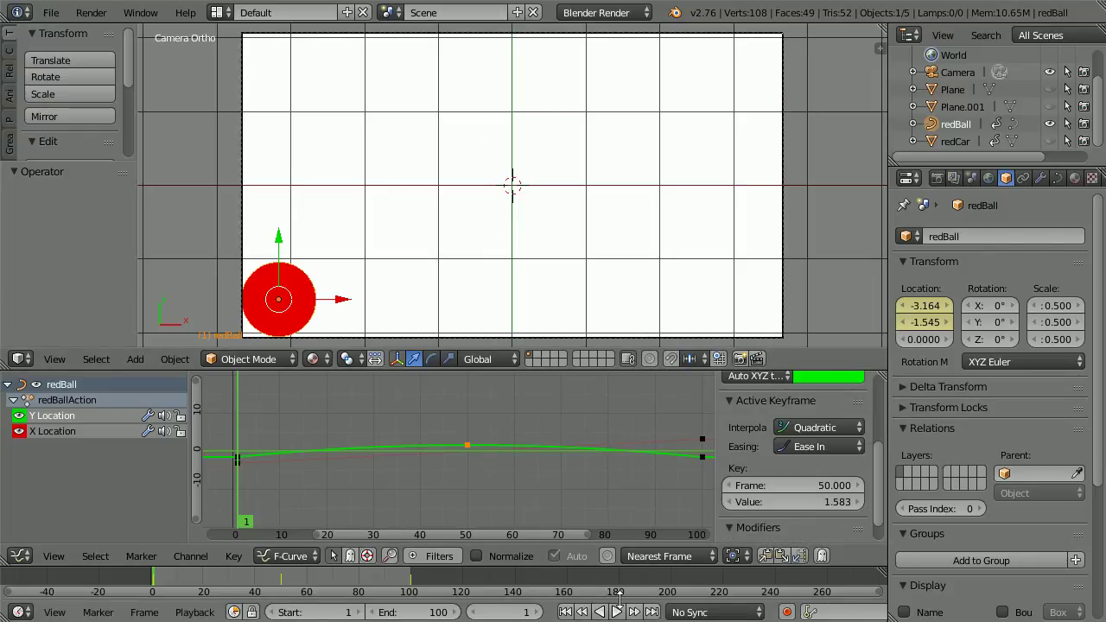
pyautogui.click(618, 612)
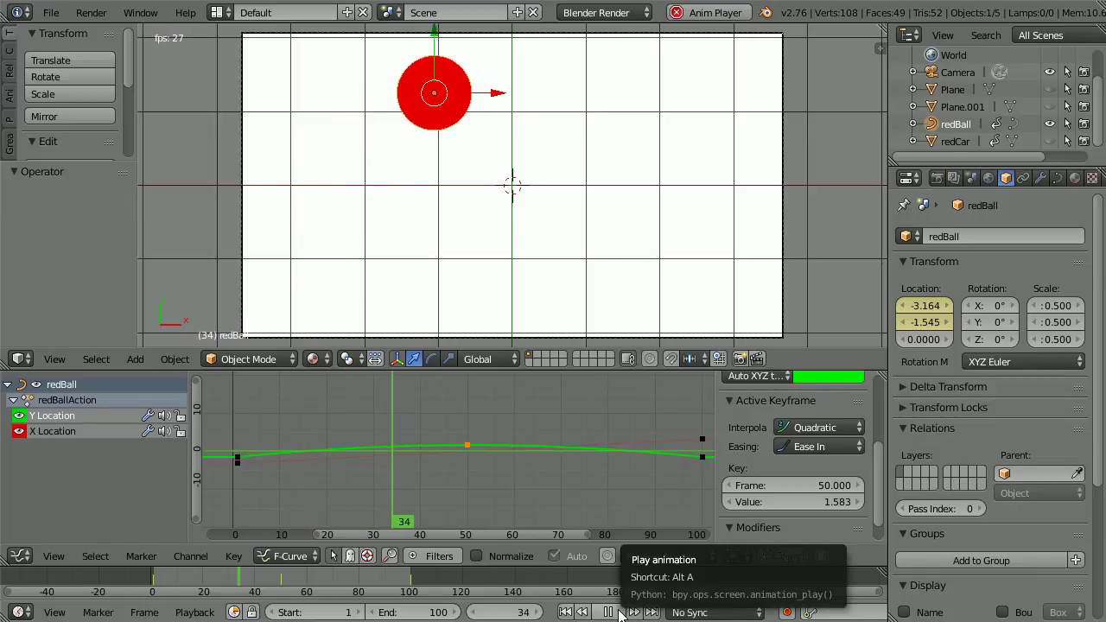